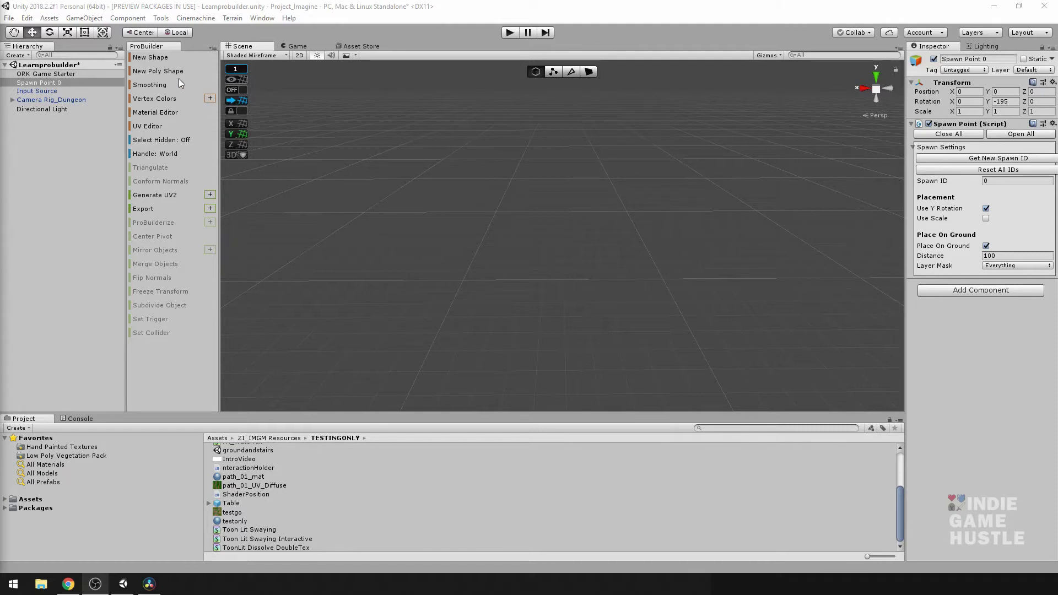
Create a box-shaped poly shape about 5.04 by 5.13 units at its base and about 2.97 units high
click(148, 71)
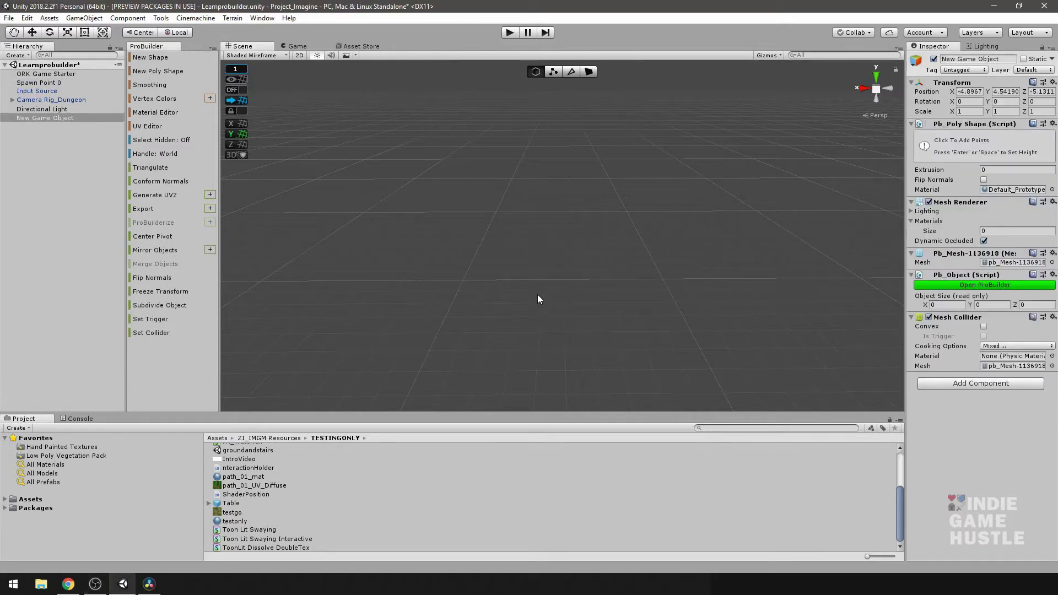
click(462, 279)
click(627, 211)
click(462, 279)
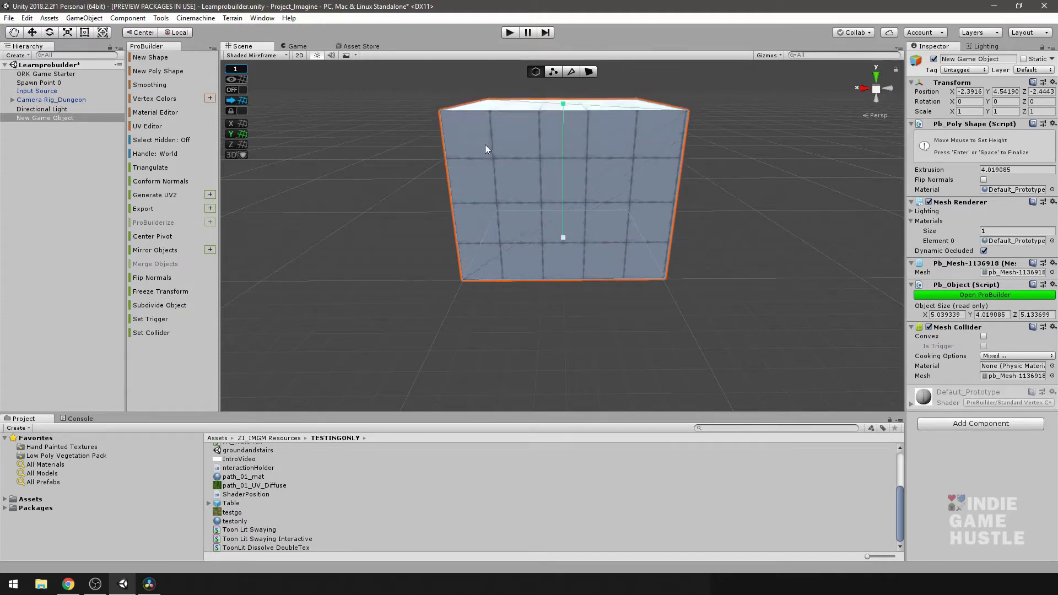
click(494, 179)
alt+drag(719, 211, 654, 282)
scroll(537, 292, down, 4)
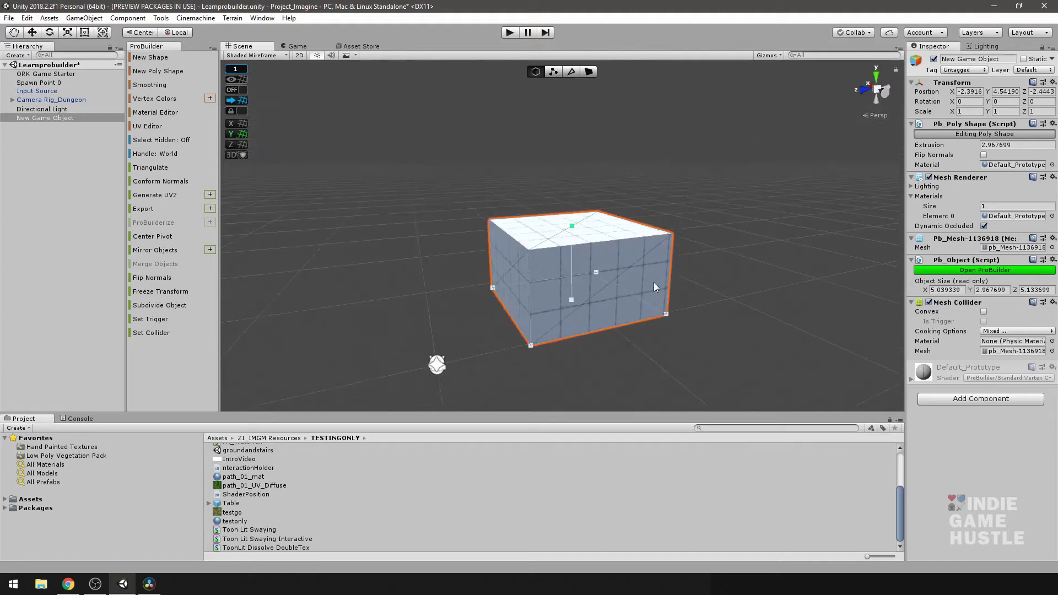
click(536, 75)
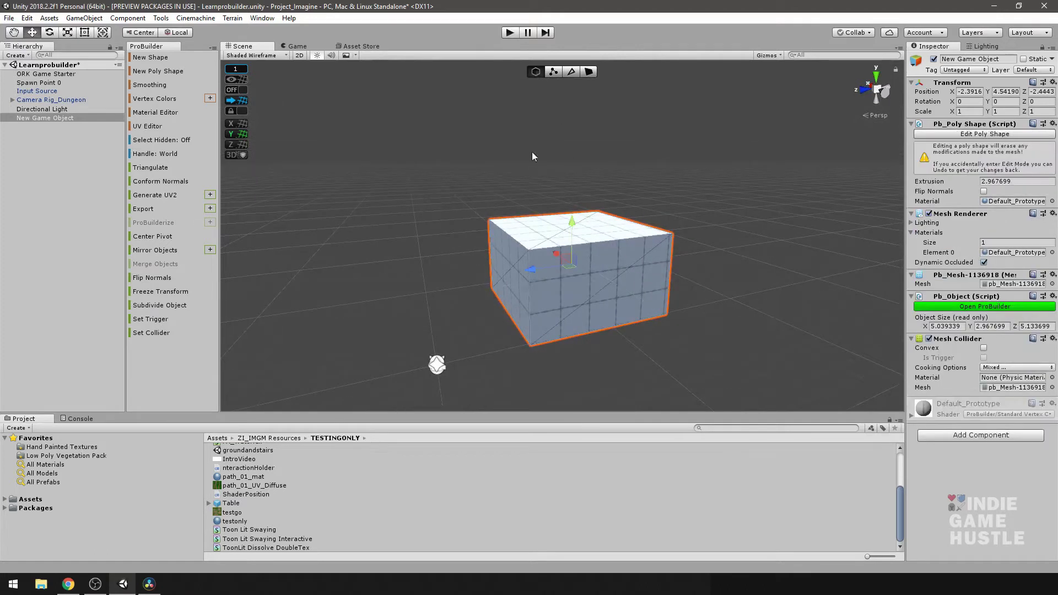
alt+drag(460, 250, 529, 268)
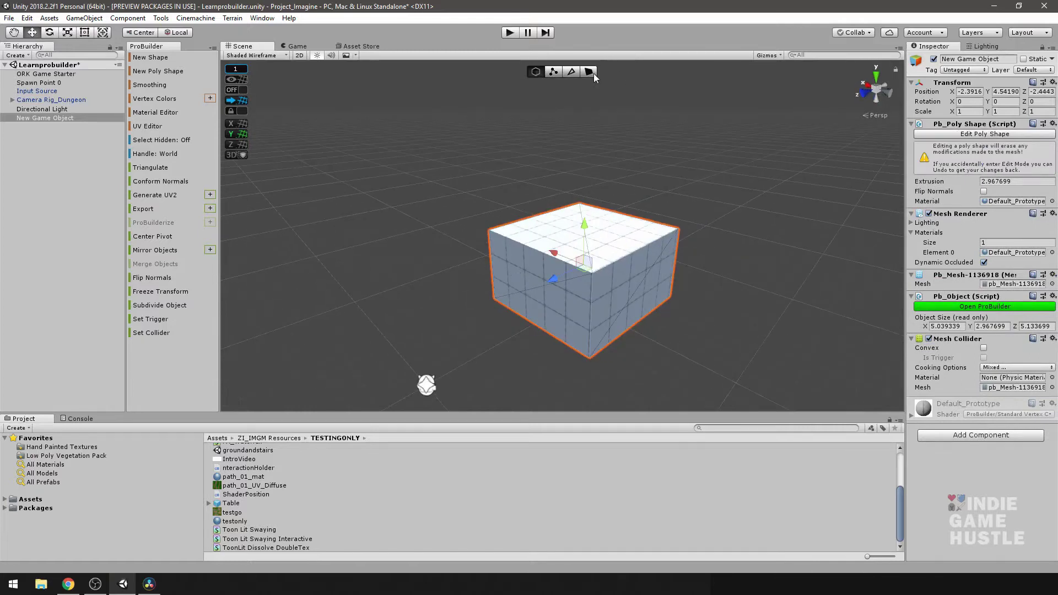
Extrude three side faces of the box outward to form a T-shaped mesh about 10.85 by 15.36 units
click(589, 71)
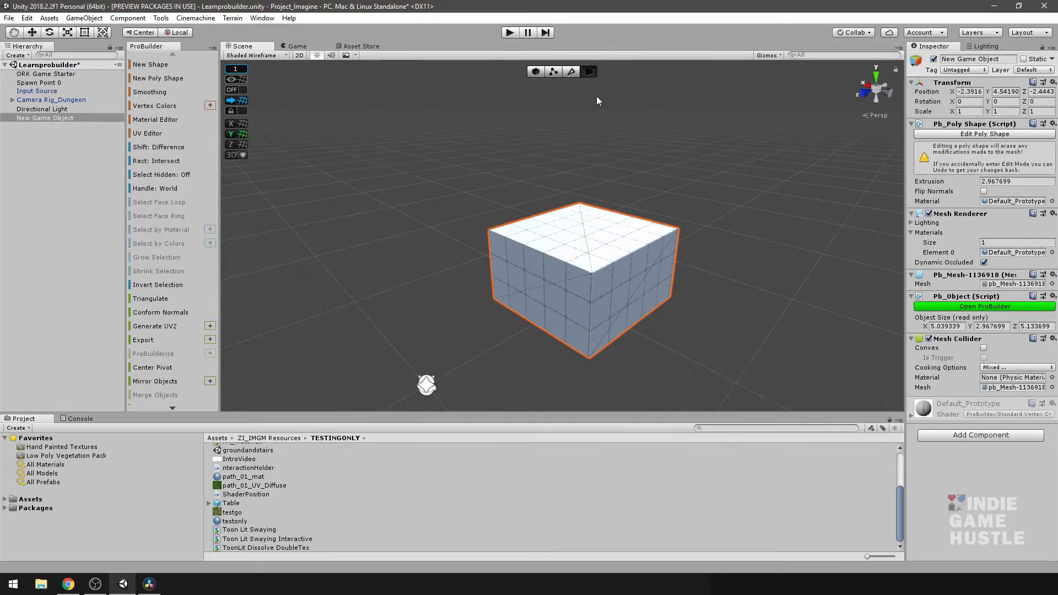
alt+drag(524, 296, 562, 289)
click(520, 281)
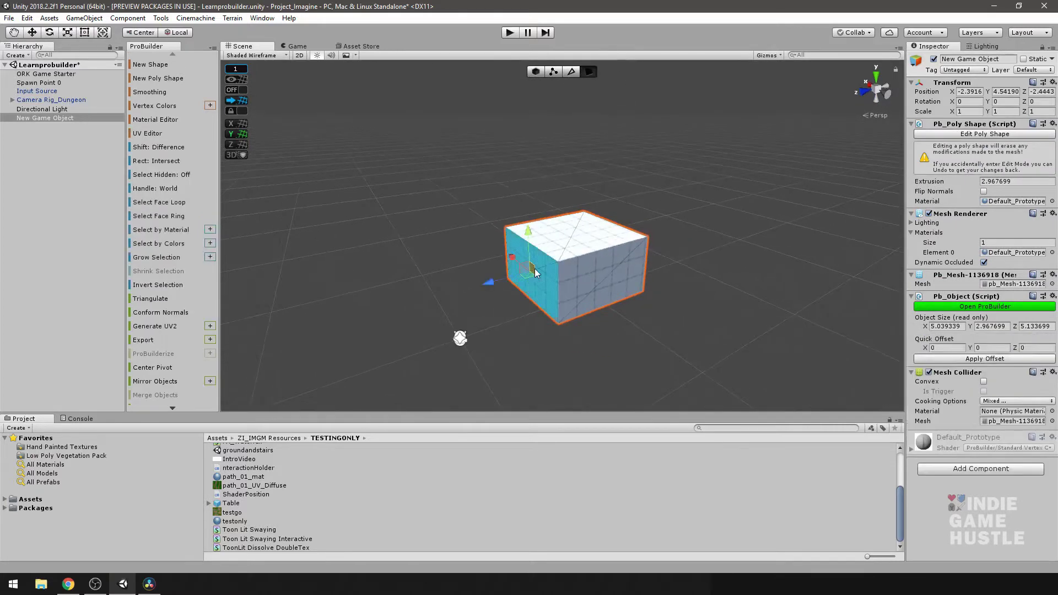
shift+drag(492, 287, 394, 308)
alt+drag(502, 305, 615, 309)
click(580, 289)
shift+drag(542, 278, 636, 316)
click(521, 302)
alt+drag(520, 302, 303, 302)
alt+drag(353, 330, 620, 141)
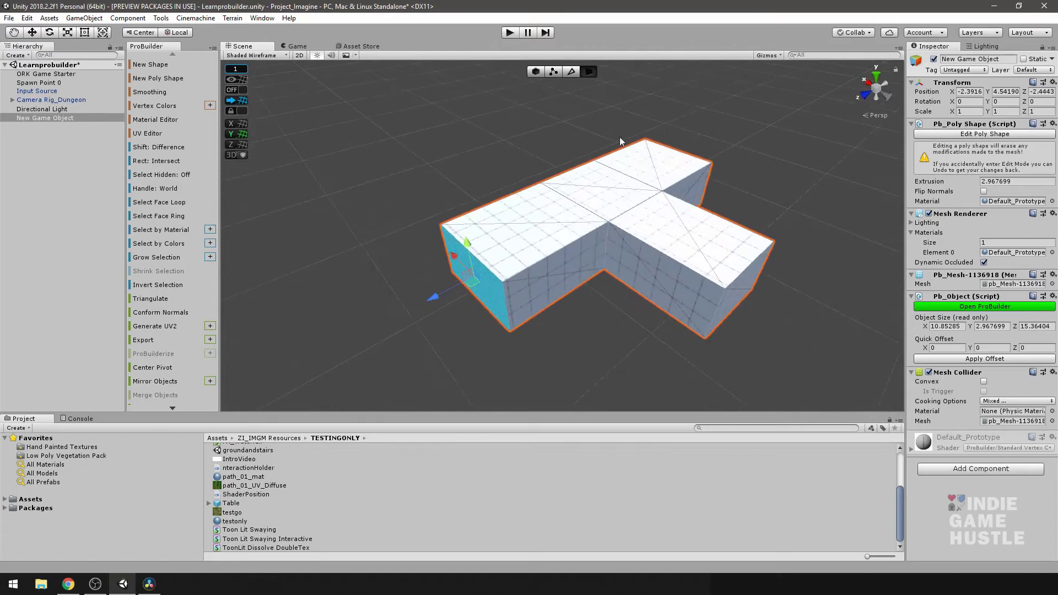
Return to object selection and delete the T-shaped mesh from the scene
click(539, 71)
scroll(683, 205, up, 6)
middle_drag(685, 205, 575, 228)
scroll(575, 240, down, 6)
alt+drag(577, 244, 594, 232)
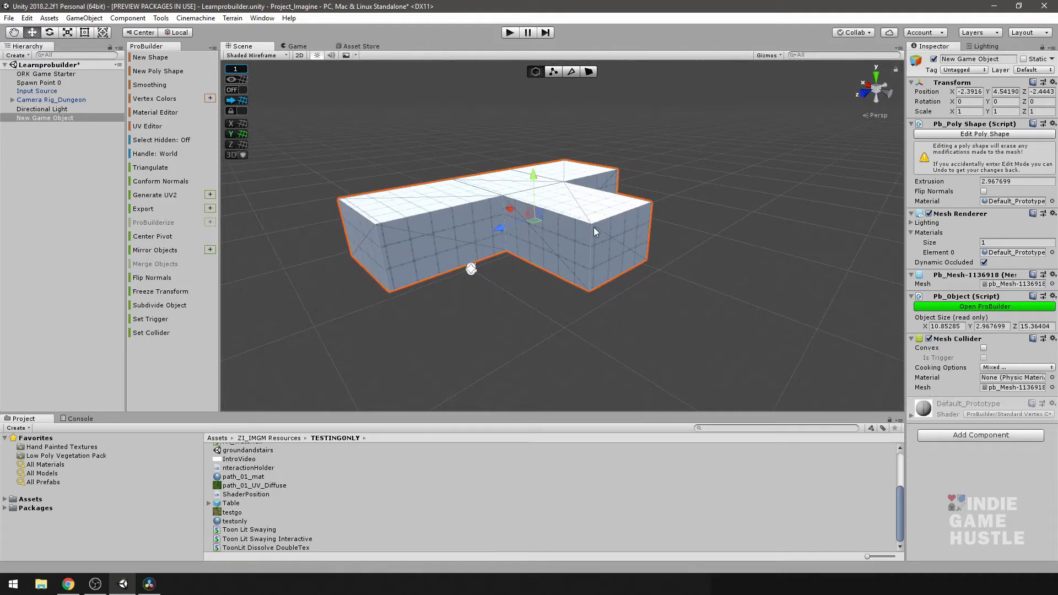
click(500, 125)
alt+drag(437, 177, 455, 209)
click(517, 221)
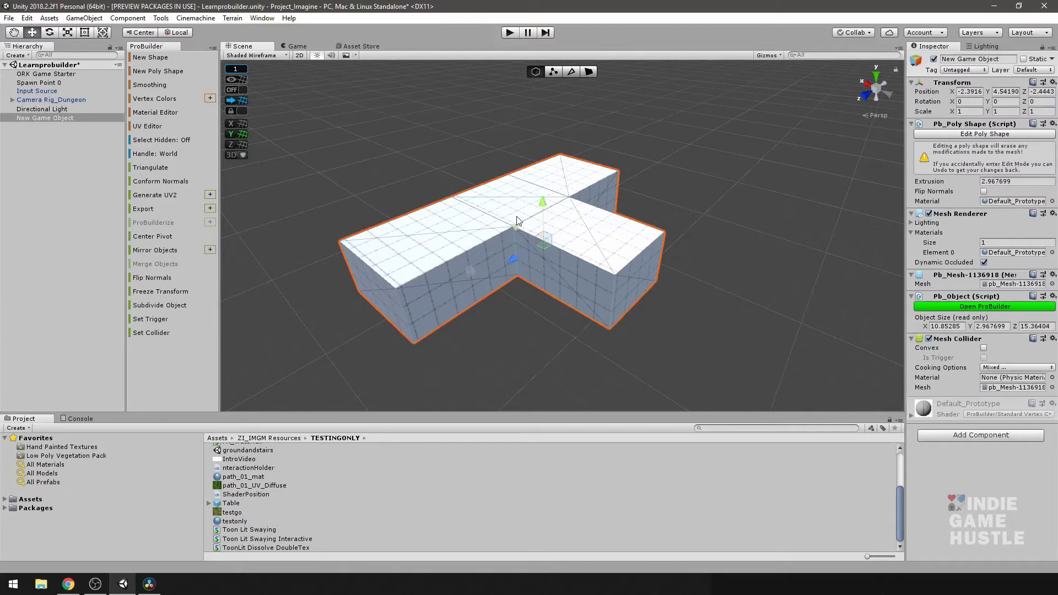
key(Delete)
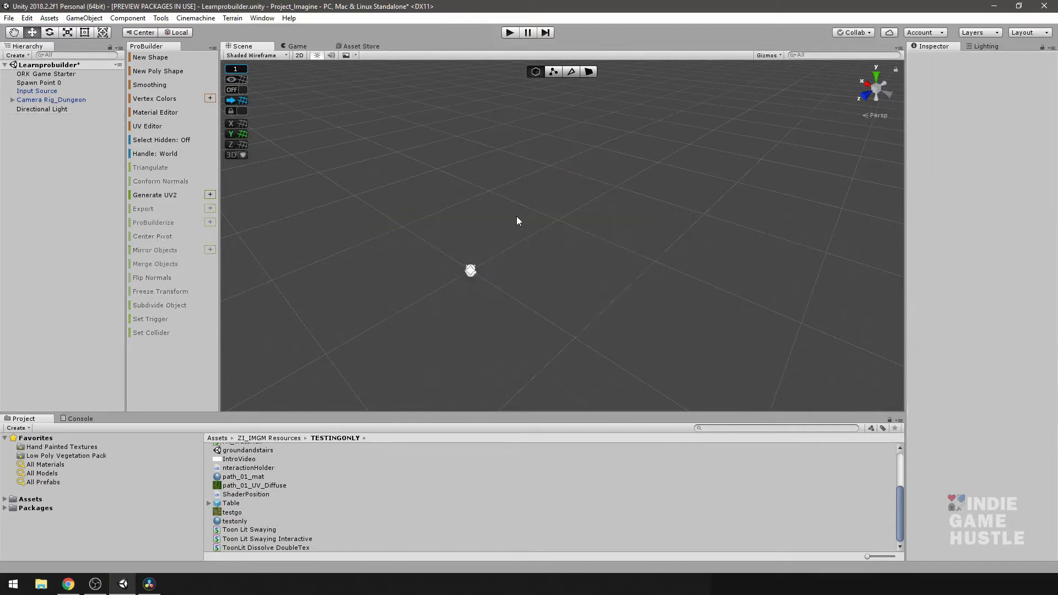
Switch the scene to an orthographic top view around the grid area for drawing the floor plan
alt+drag(508, 234, 654, 224)
scroll(605, 227, up, 3)
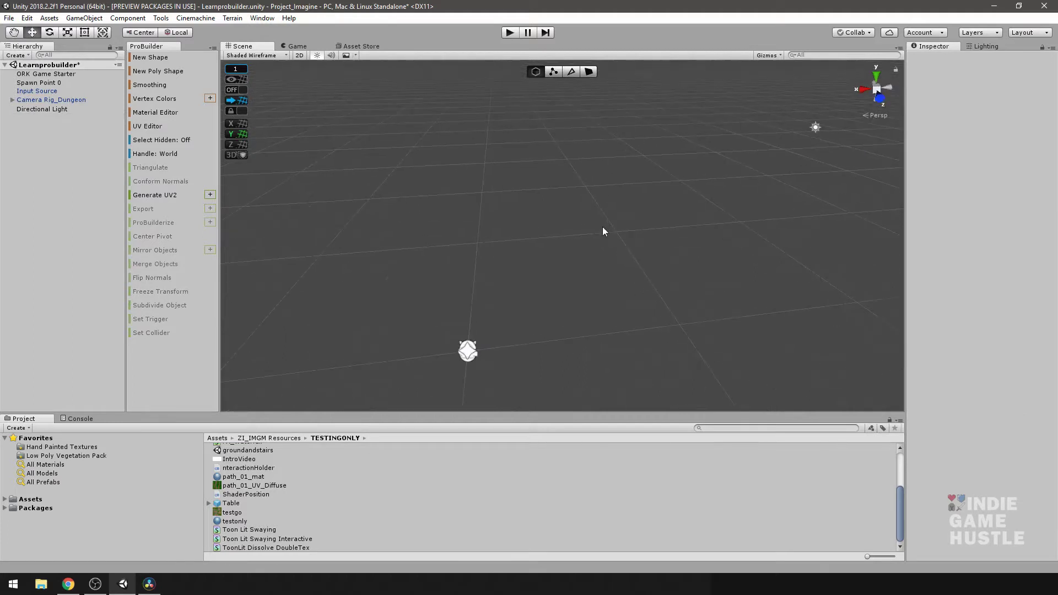
alt+drag(595, 329, 567, 303)
click(878, 77)
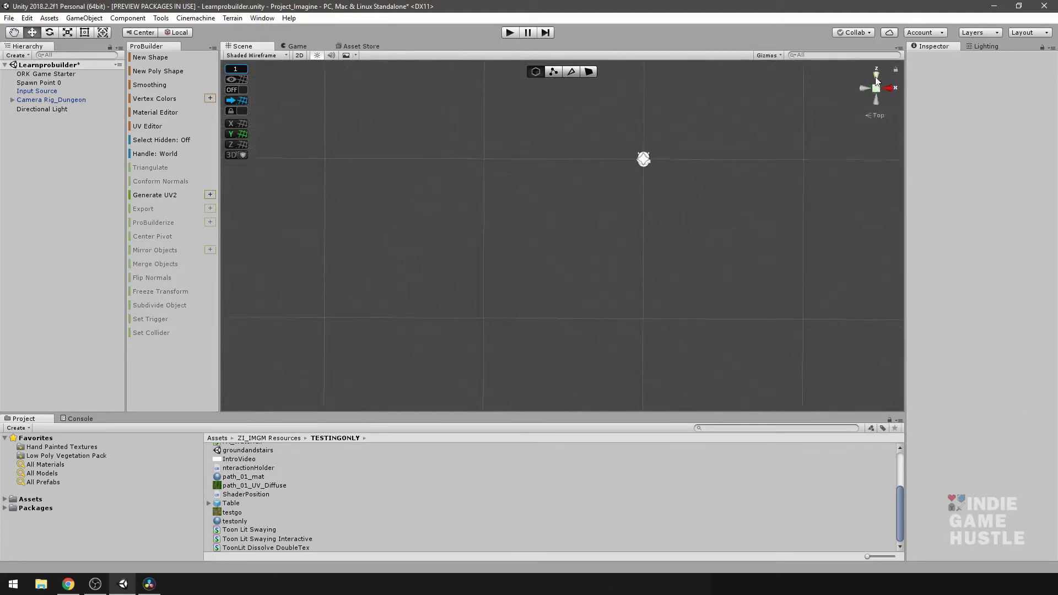
alt+middle_drag(717, 136, 670, 291)
scroll(637, 306, up, 7)
scroll(598, 307, down, 5)
middle_drag(596, 300, 592, 307)
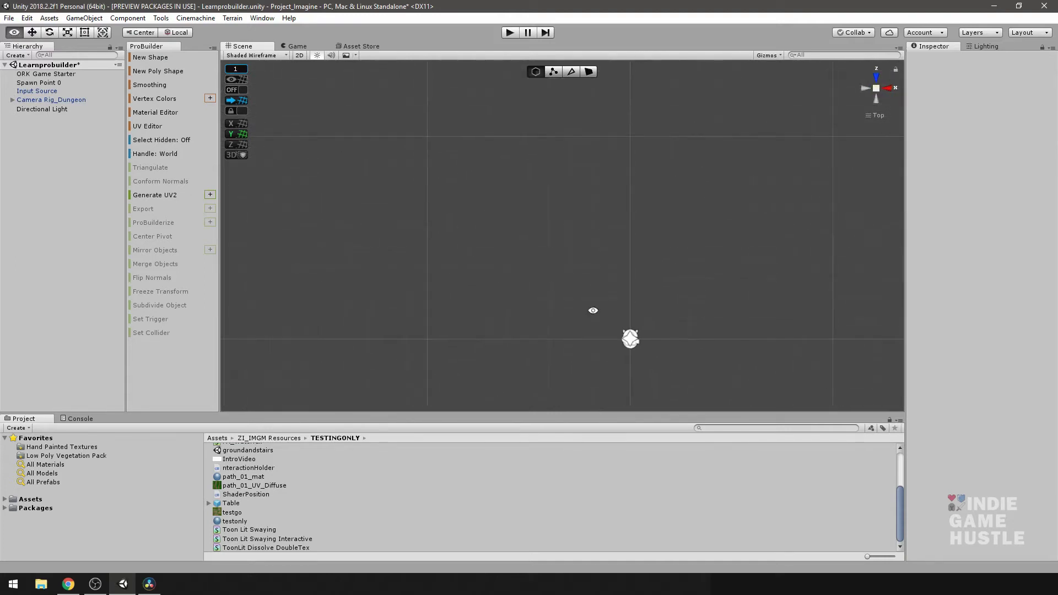
Start a new poly shape with snapping off and place outline points running straight, diagonally outward and straight again
click(148, 71)
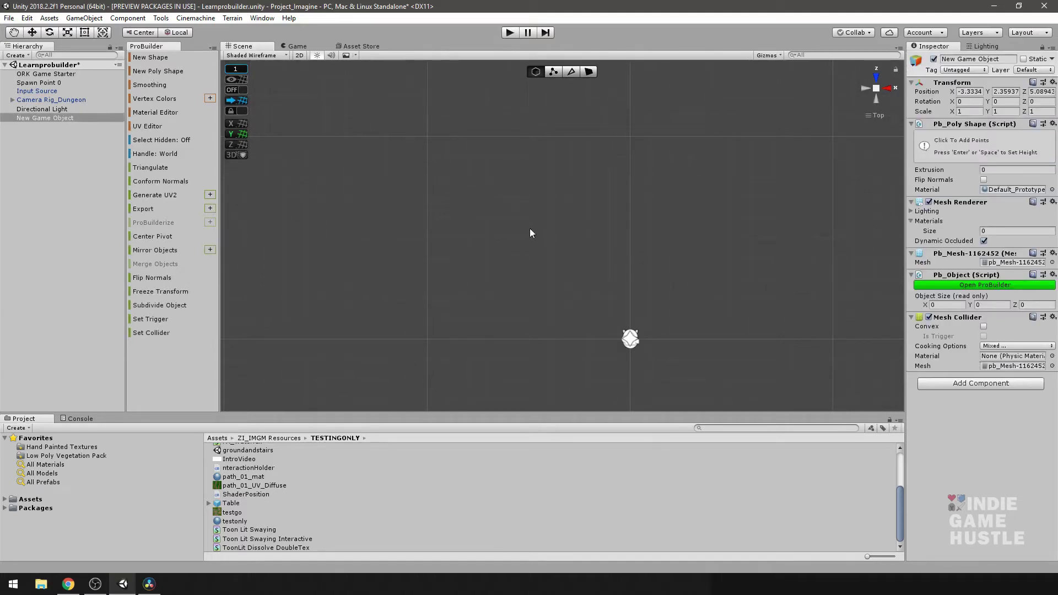
click(488, 338)
click(488, 257)
click(425, 194)
middle_drag(473, 189, 463, 303)
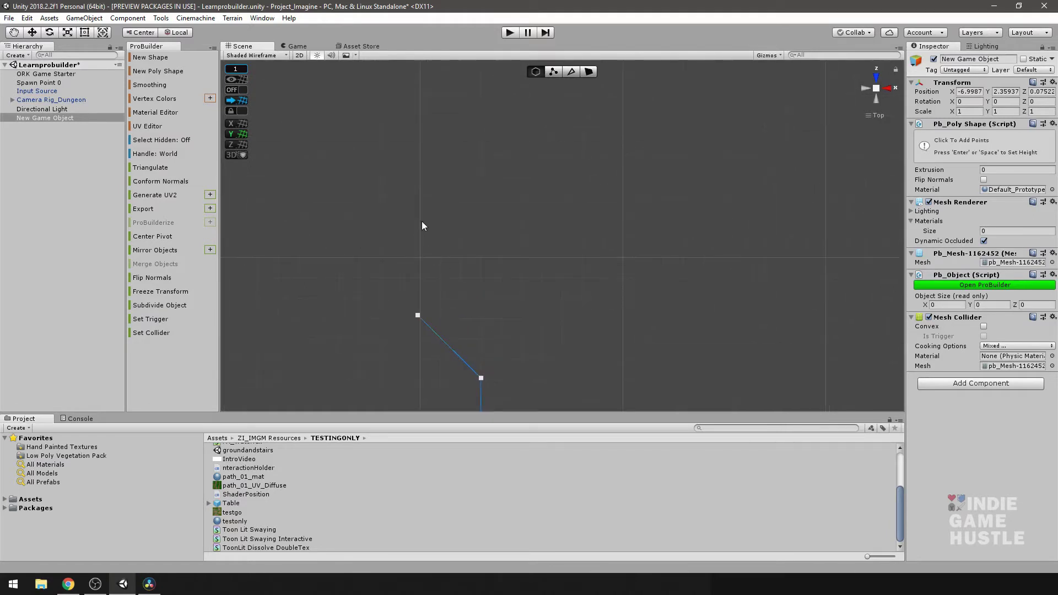
click(420, 219)
middle_drag(474, 184, 496, 161)
scroll(461, 242, up, 2)
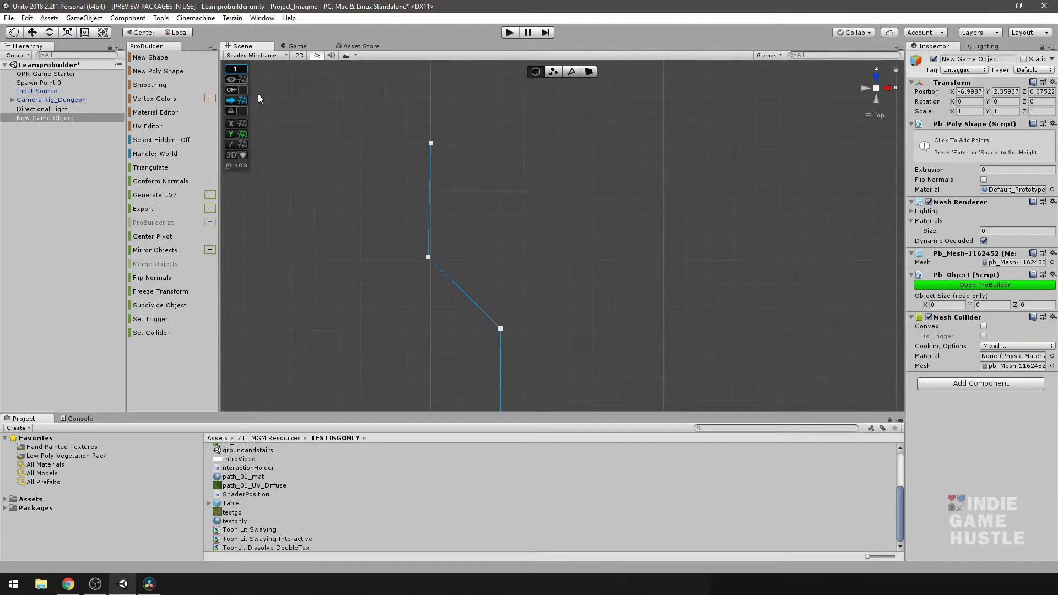
scroll(467, 241, up, 1)
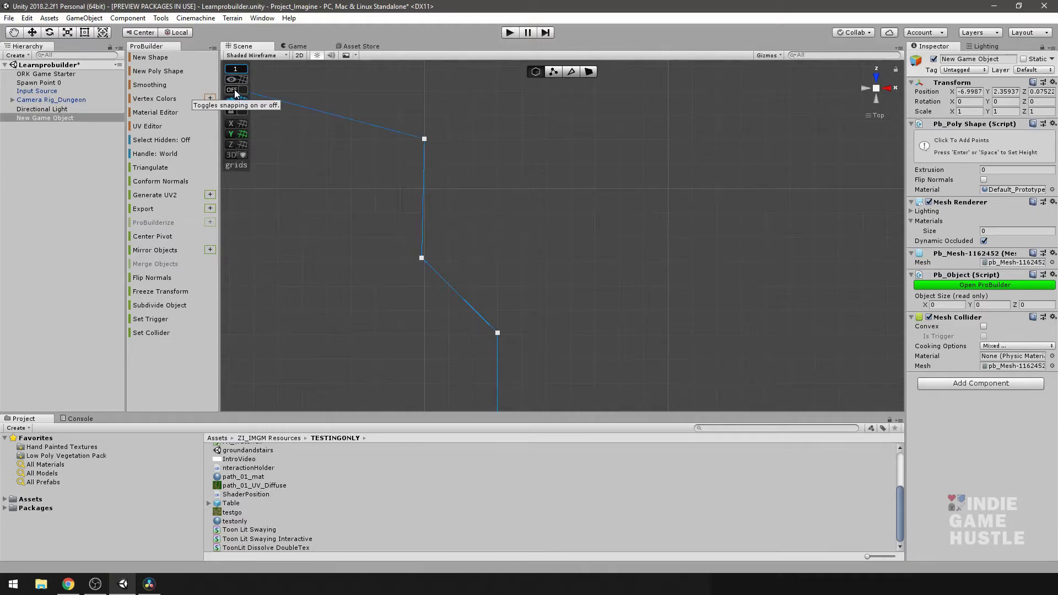
scroll(333, 170, down, 4)
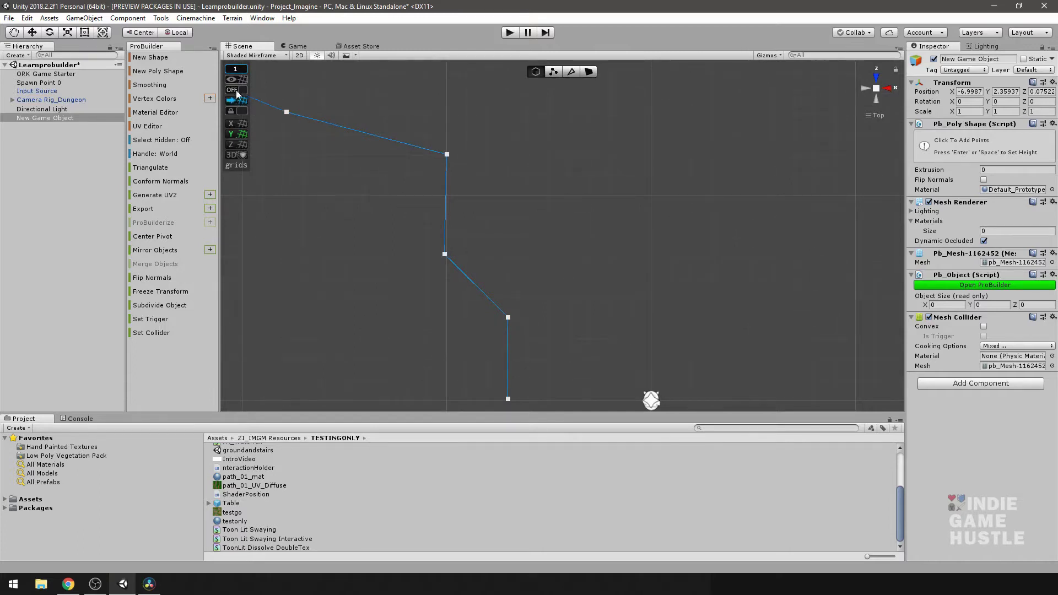
scroll(435, 215, down, 6)
Remove the unsnapped outline points from the poly shape
key(ctrl+z)
key(ctrl+z)
key(ctrl+z)
key(BackSpace)
key(BackSpace)
key(BackSpace)
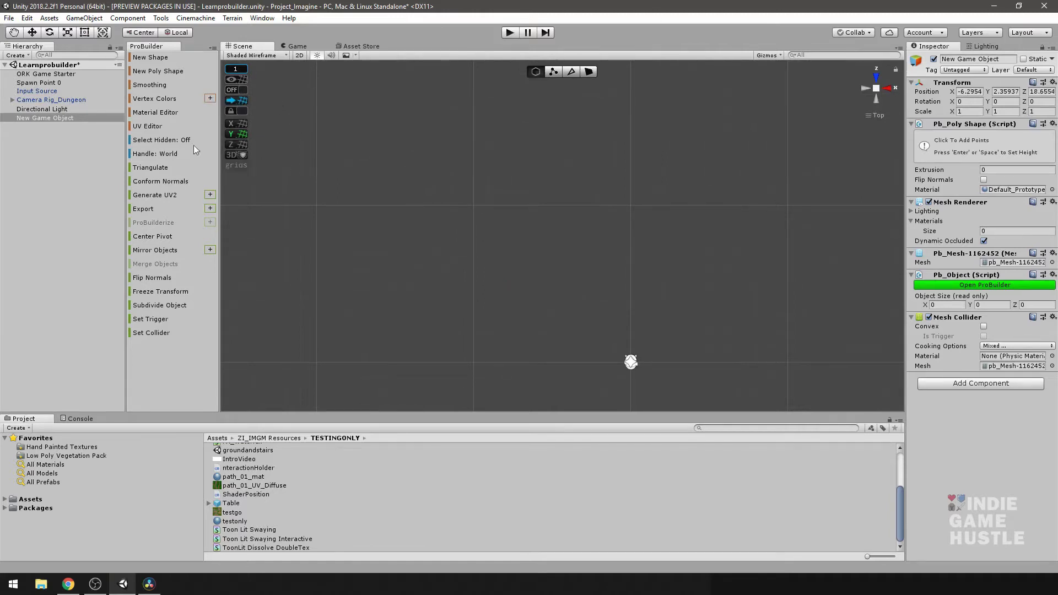
Leave the current poly shape and turn on grid snapping
click(163, 59)
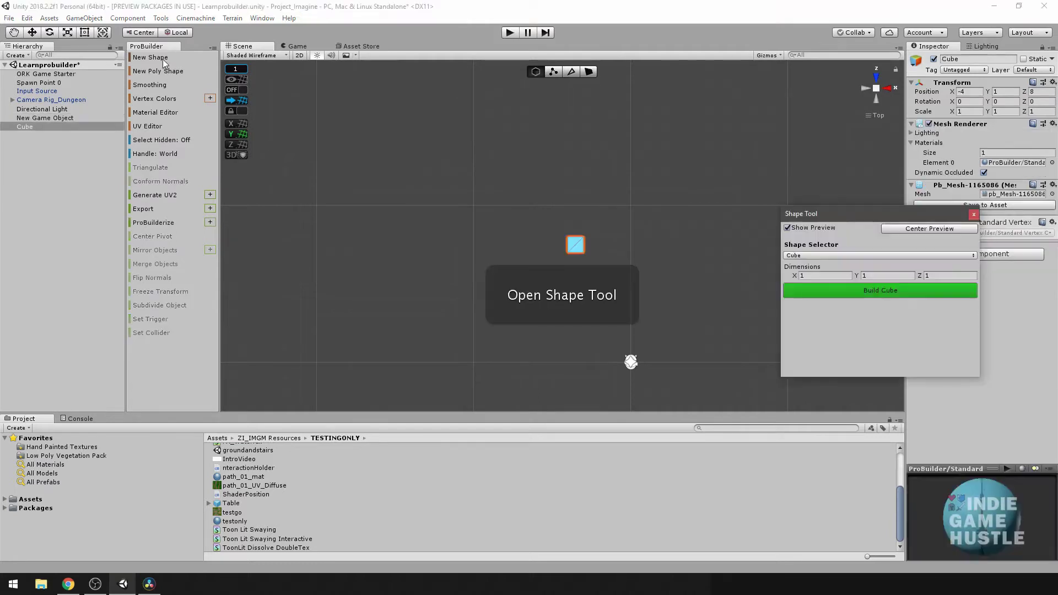
click(974, 214)
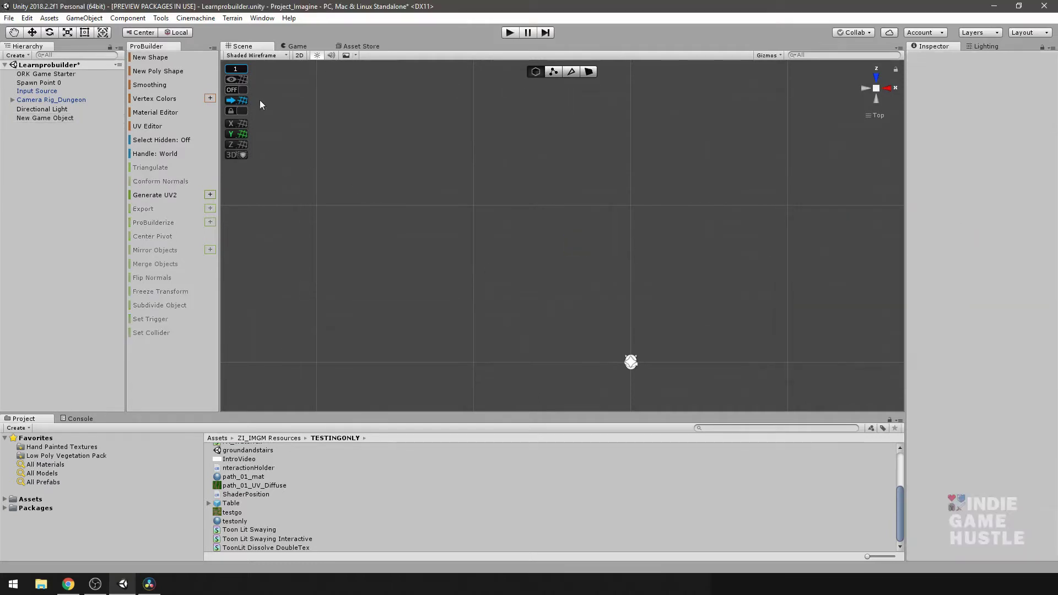
click(240, 91)
scroll(437, 225, up, 5)
middle_drag(511, 249, 517, 200)
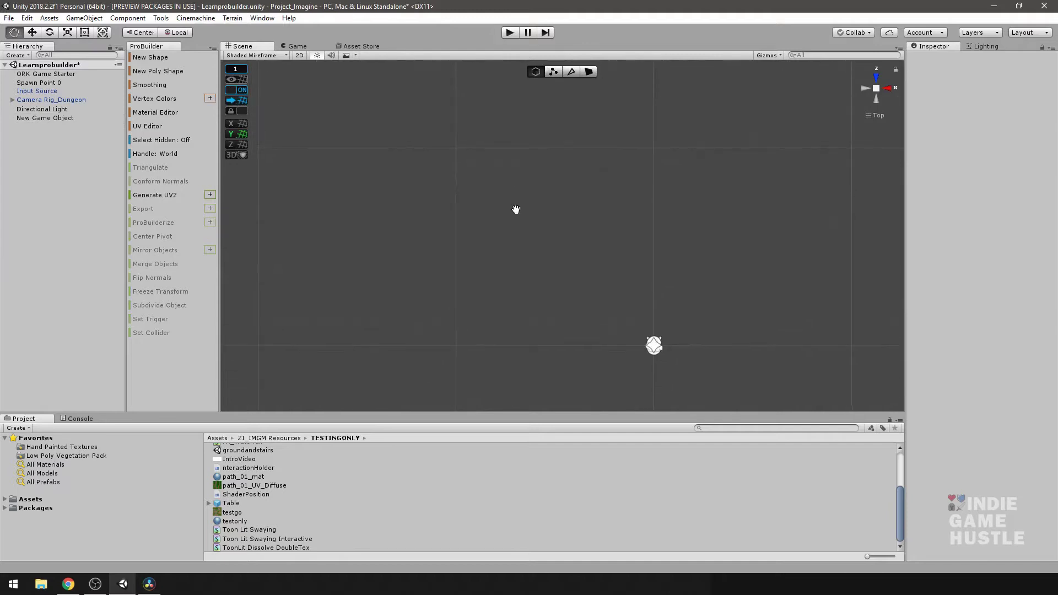
Start a snapped poly shape at X -7, Z 0 and place its left side with straight, diagonal outward and straight segments
click(150, 72)
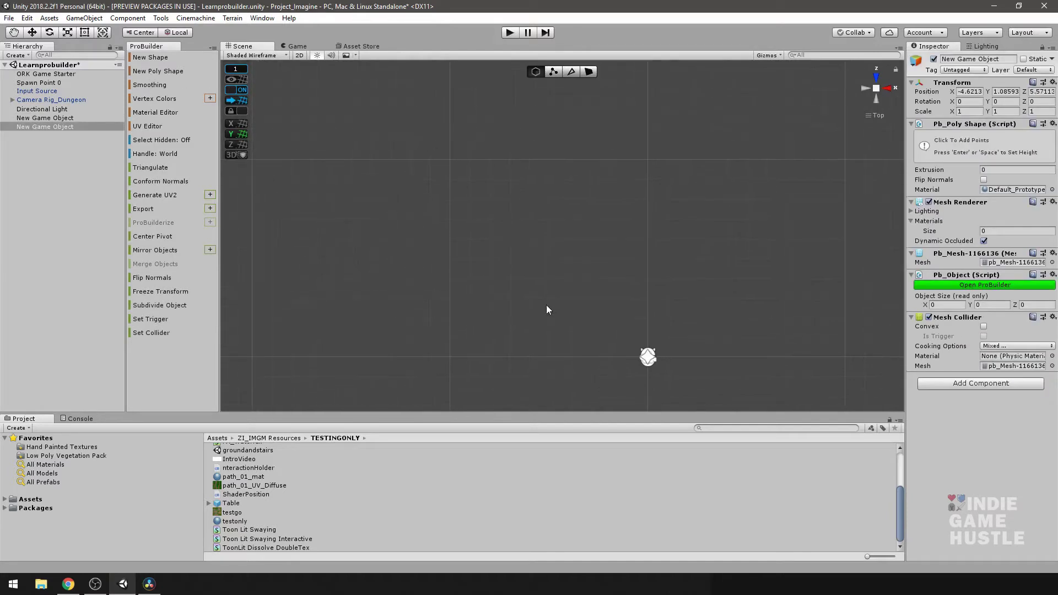
scroll(545, 310, up, 1)
alt+middle_drag(479, 257, 482, 242)
click(510, 348)
click(510, 265)
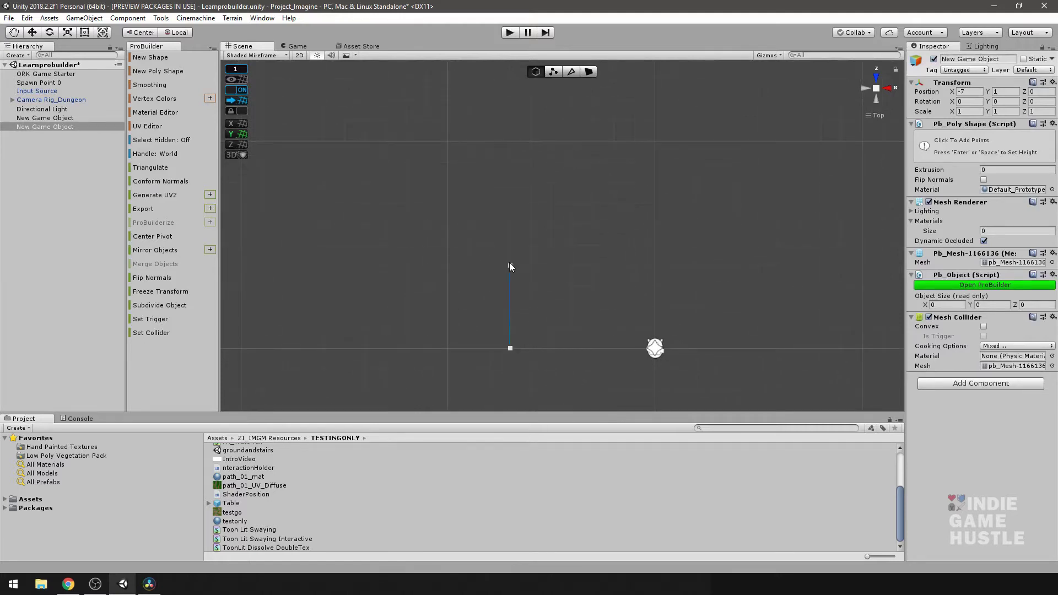
click(448, 203)
drag(448, 203, 485, 230)
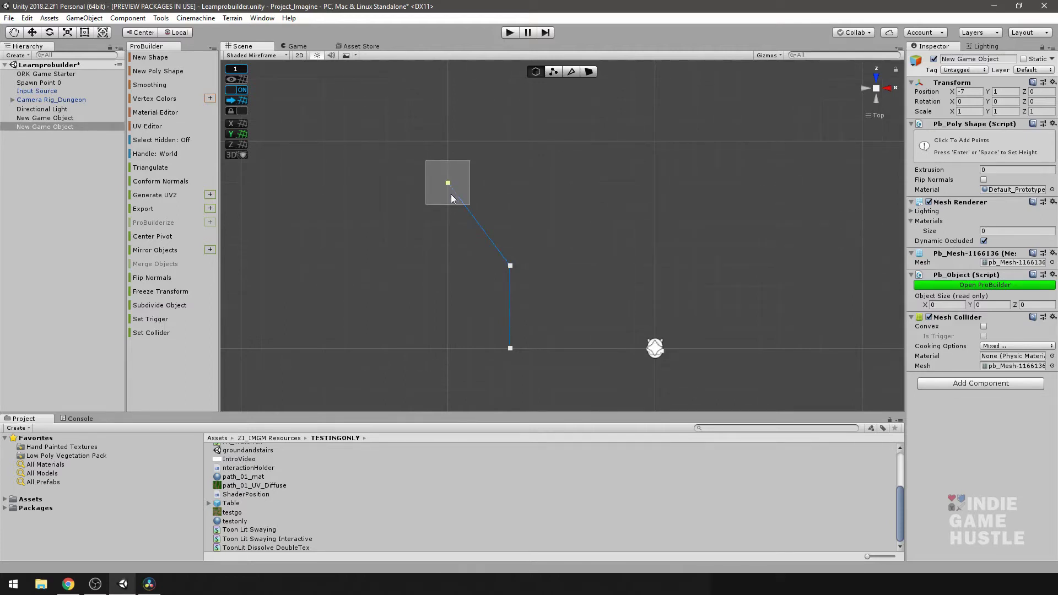
click(448, 203)
middle_drag(449, 206, 460, 311)
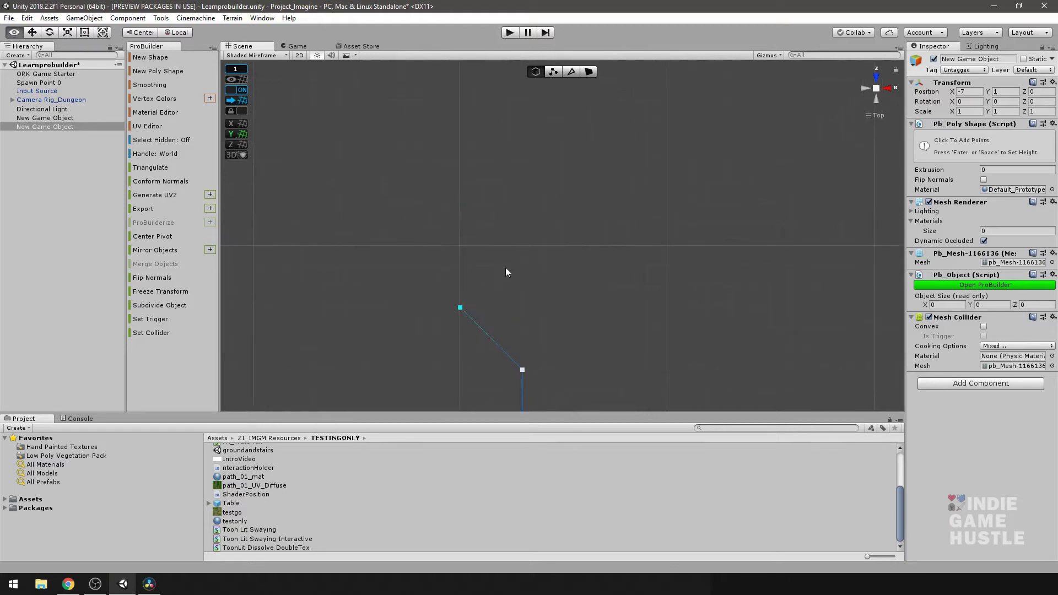
click(460, 204)
Extend the left outline through a narrow passage and widen it again into the side wall of the next chamber
middle_drag(526, 165, 514, 242)
scroll(533, 276, down, 10)
scroll(534, 277, up, 12)
middle_drag(551, 230, 550, 321)
click(497, 202)
right_drag(559, 159, 530, 286)
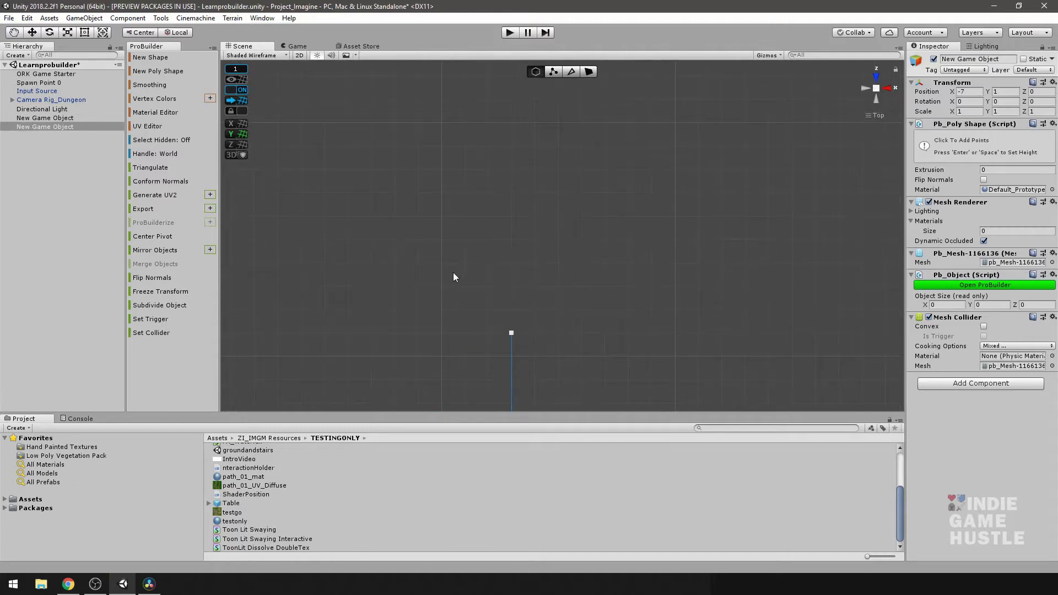
right_drag(444, 239, 460, 244)
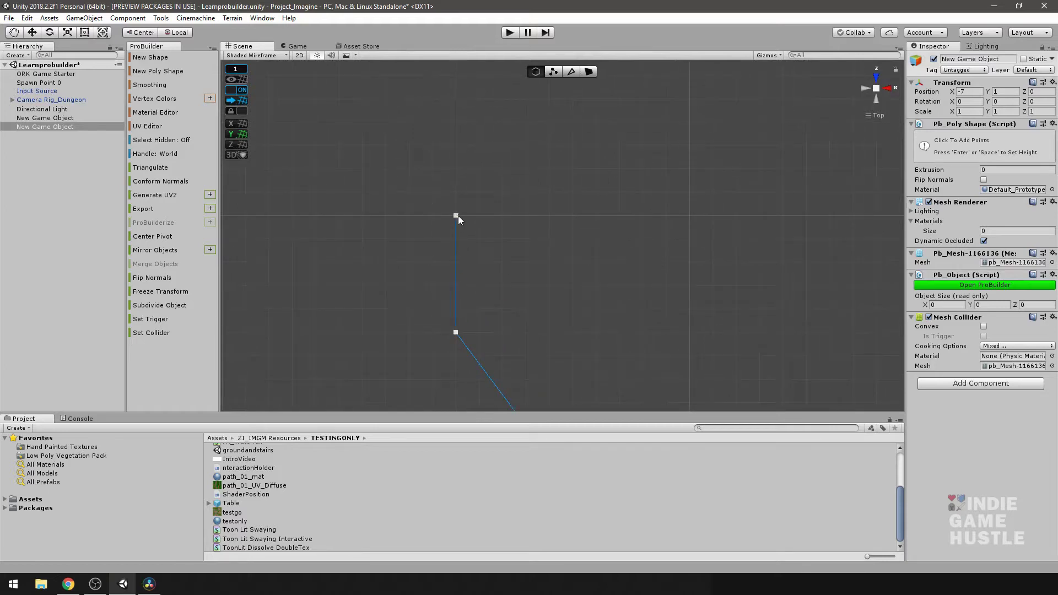
Narrow the outline diagonally into a passage about 4 units wide, cross its far end and start down its right side
middle_drag(463, 216, 524, 325)
click(532, 237)
scroll(547, 306, down, 2)
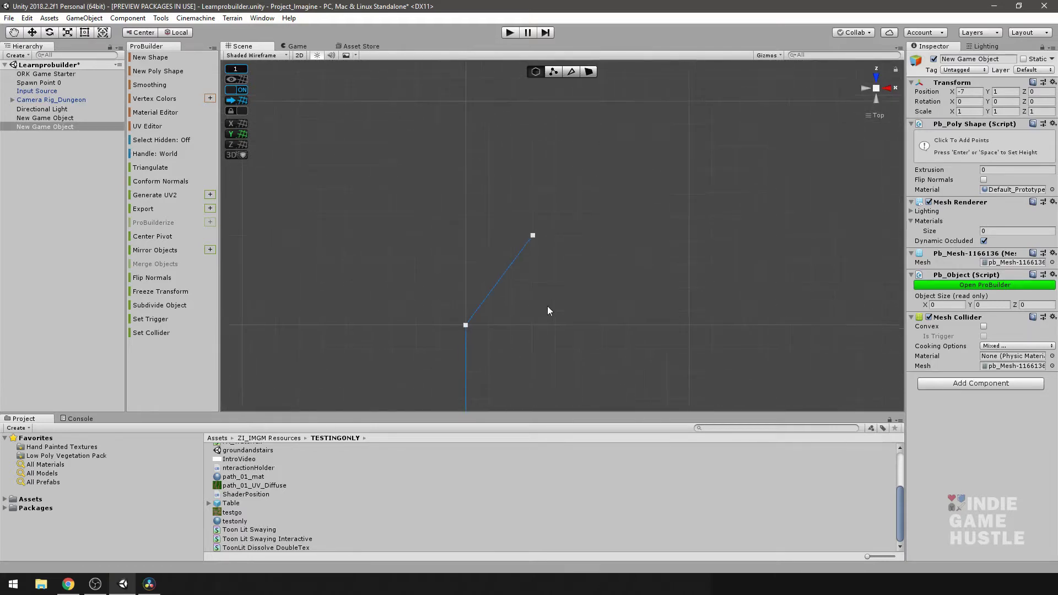
click(539, 161)
middle_drag(557, 165, 537, 217)
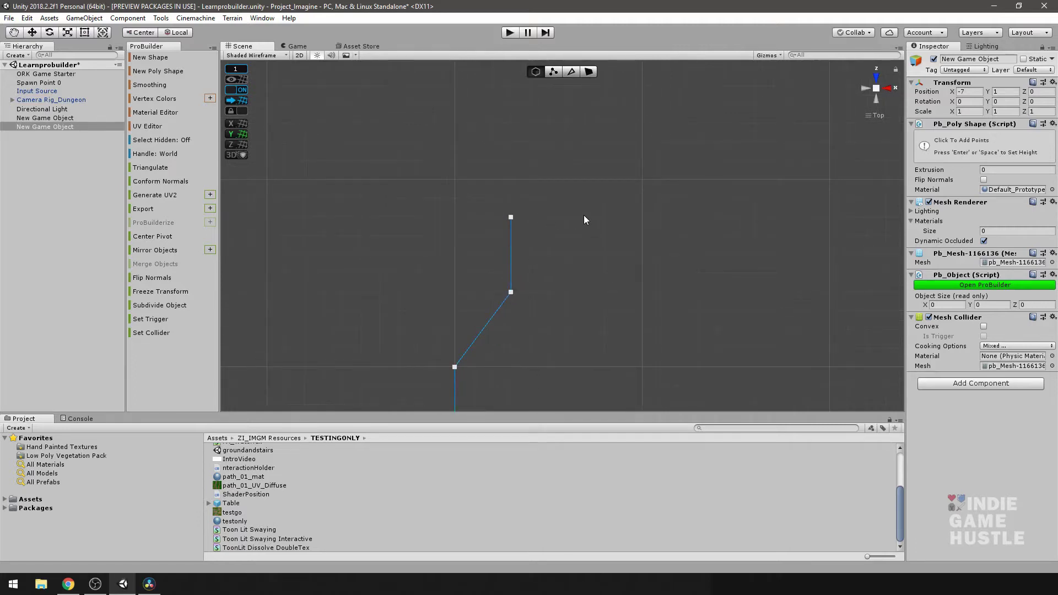
click(585, 217)
middle_drag(602, 309, 582, 215)
click(573, 191)
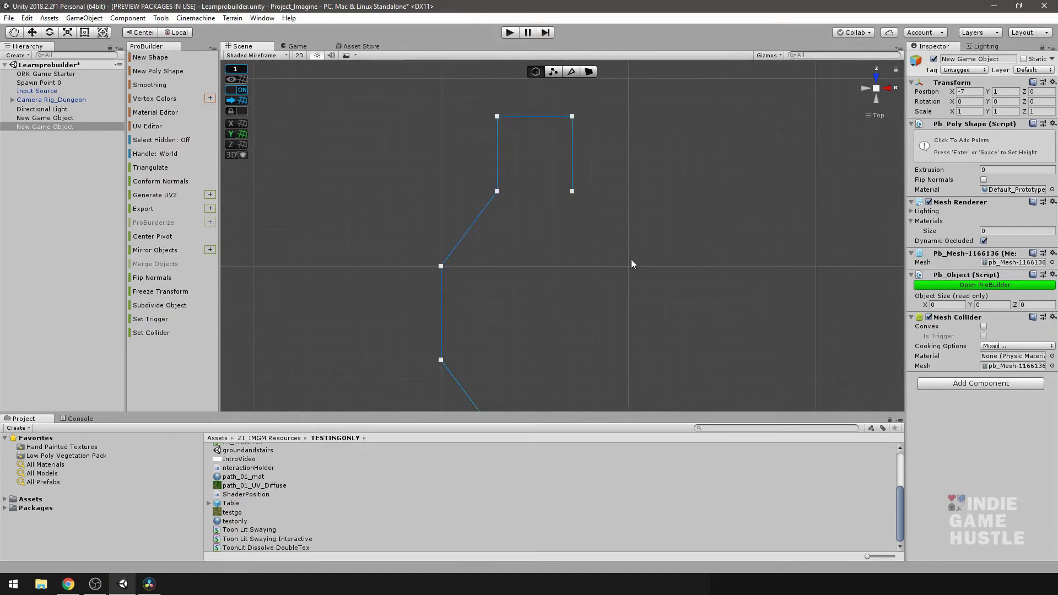
Place the chamber's right-side points opposite the left ones, back to the narrow passage, replacing the misplaced first point
middle_drag(631, 265, 589, 222)
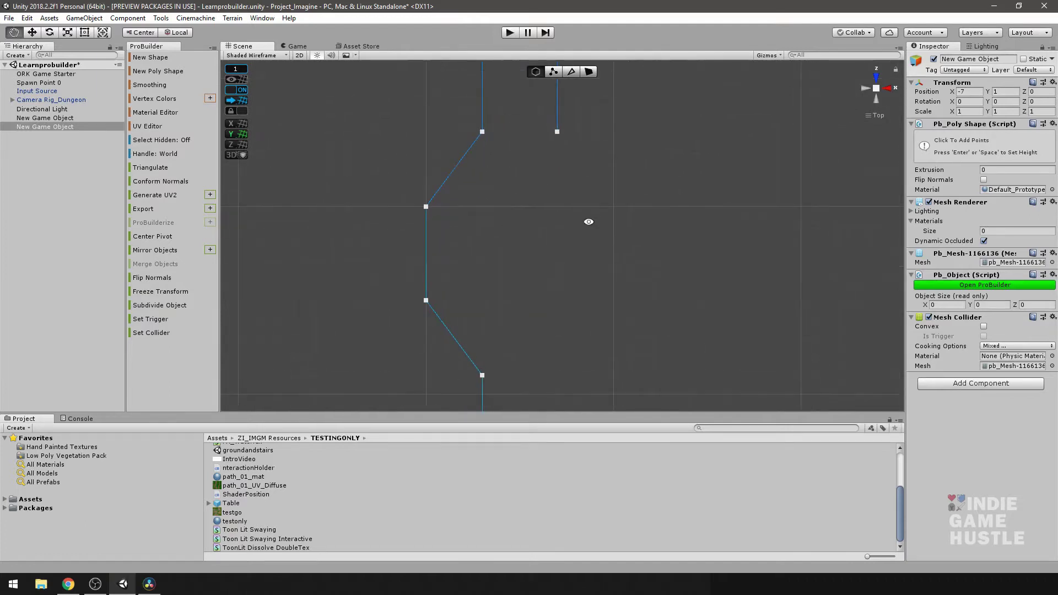
click(613, 207)
drag(613, 207, 594, 208)
scroll(601, 233, up, 2)
key(Delete)
click(623, 200)
middle_drag(592, 275, 617, 232)
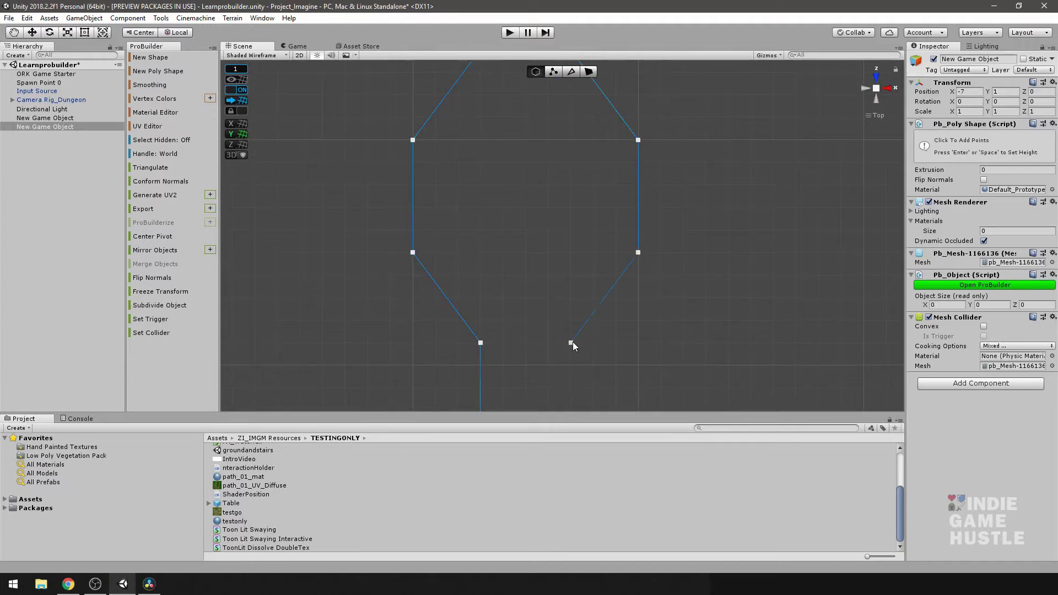
scroll(569, 219, down, 1)
scroll(569, 220, up, 2)
scroll(568, 219, down, 3)
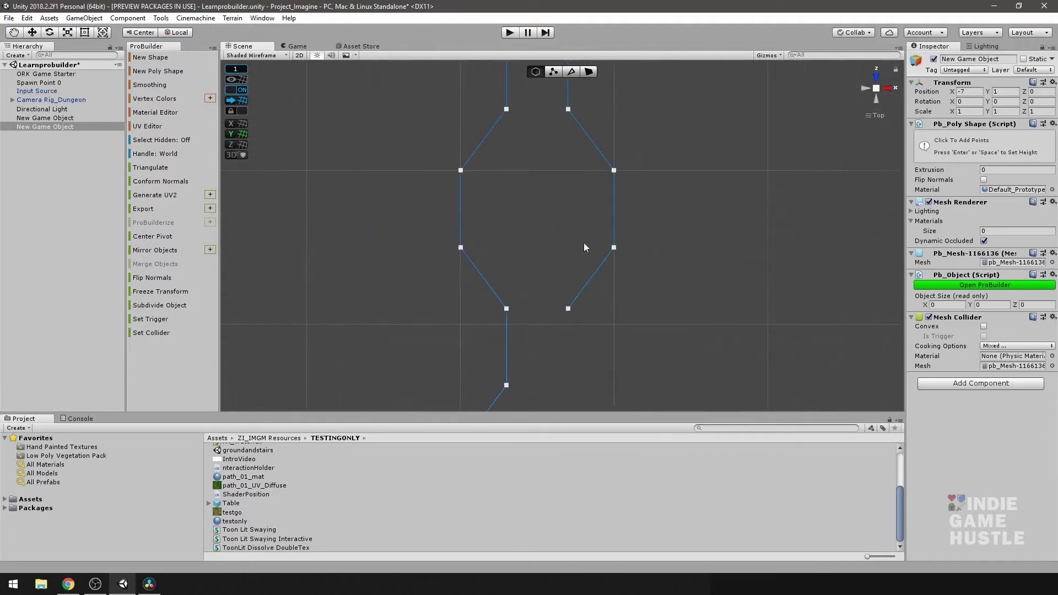
Continue the outline's right side through the narrow passage, diagonally outward and along the near chamber's straight wall, opposite the left points
middle_drag(580, 265, 567, 135)
scroll(593, 237, up, 2)
click(571, 203)
alt+middle_drag(562, 274, 556, 187)
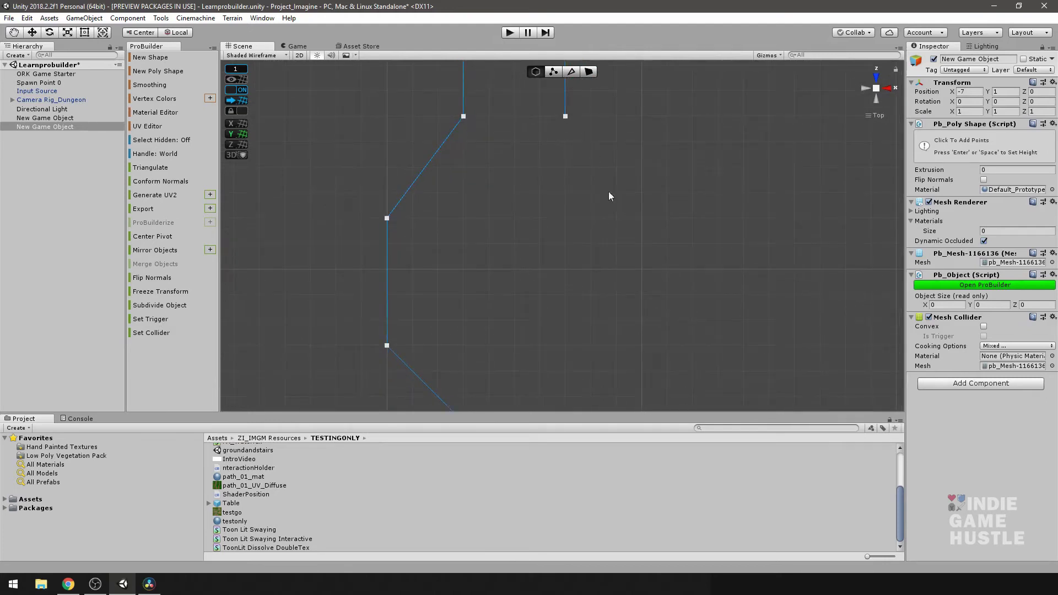
click(640, 219)
scroll(581, 283, up, 1)
middle_drag(580, 283, 640, 178)
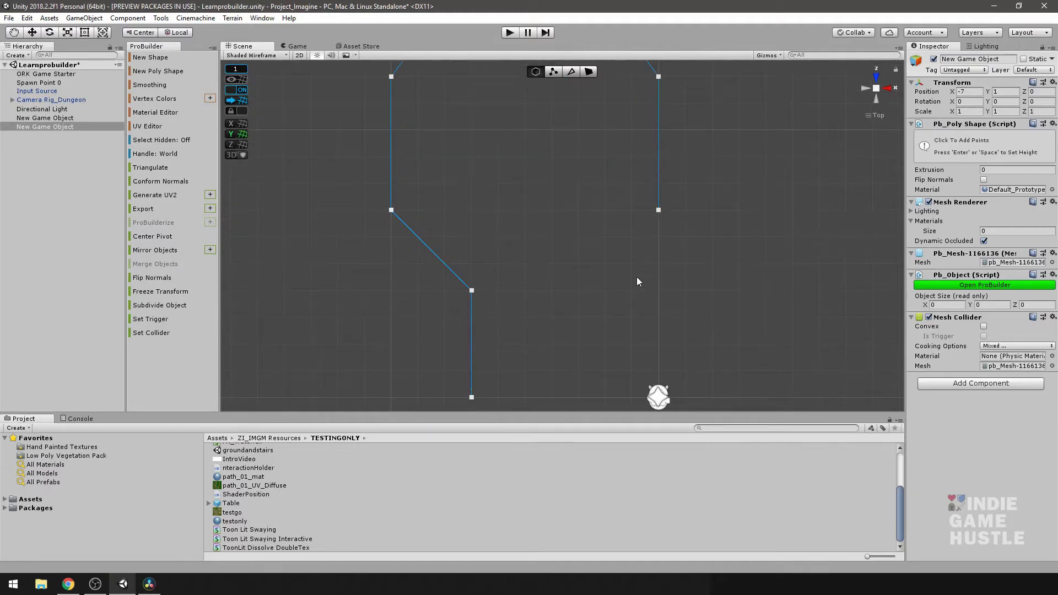
Narrow the right side diagonally into the entrance passage, place its end point and close the outline at the starting point
scroll(571, 289, down, 3)
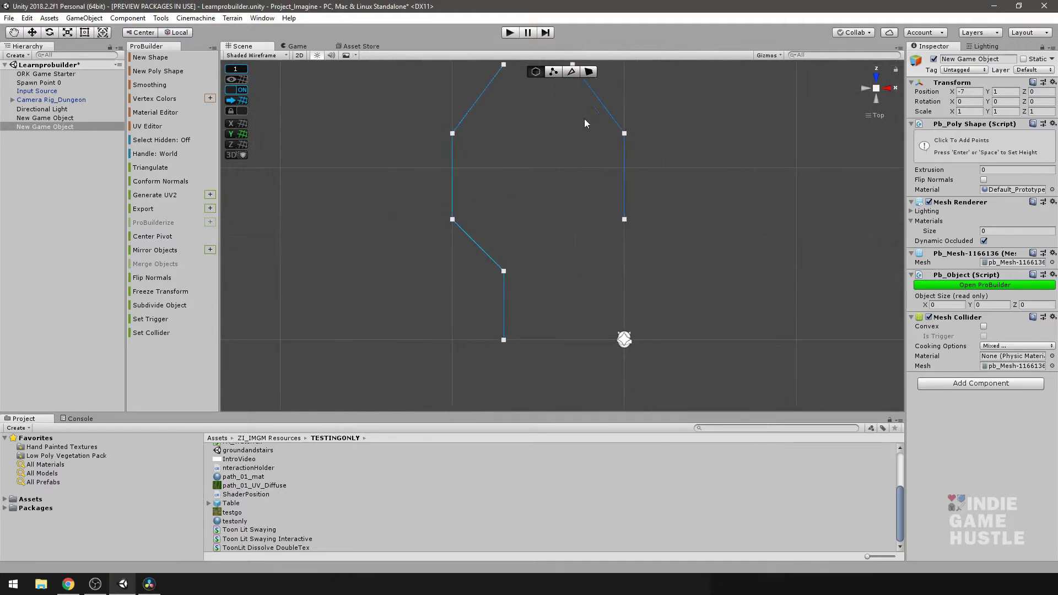
scroll(568, 271, up, 1)
click(570, 271)
scroll(590, 288, up, 2)
middle_drag(588, 290, 593, 194)
click(583, 288)
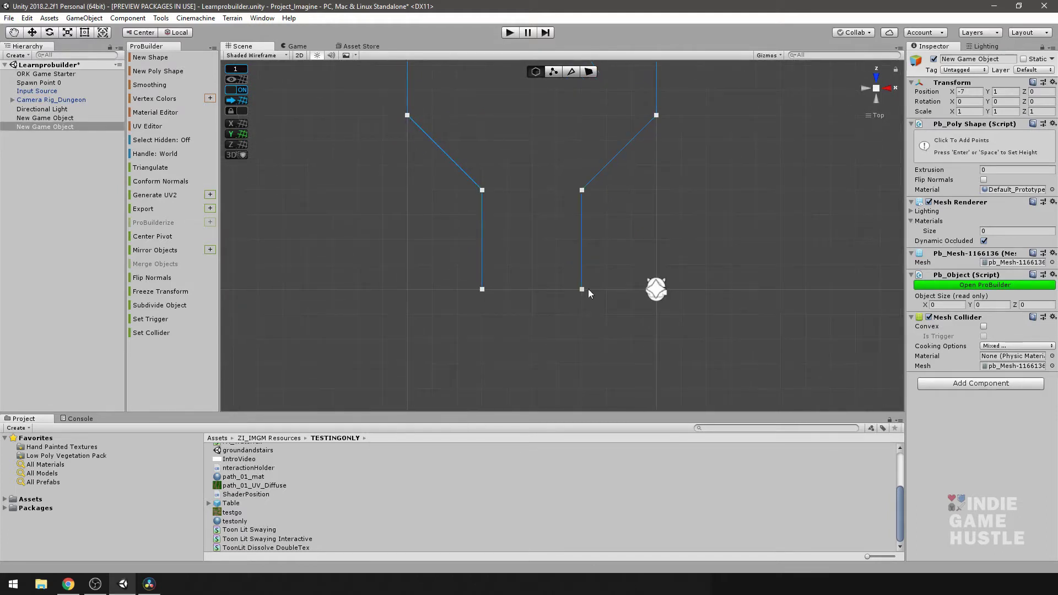
click(481, 289)
Extrude the closed floor plan to a height of 5 and finish editing the poly shape
scroll(594, 242, down, 2)
middle_drag(639, 183, 643, 314)
alt+drag(643, 315, 612, 275)
scroll(613, 278, up, 6)
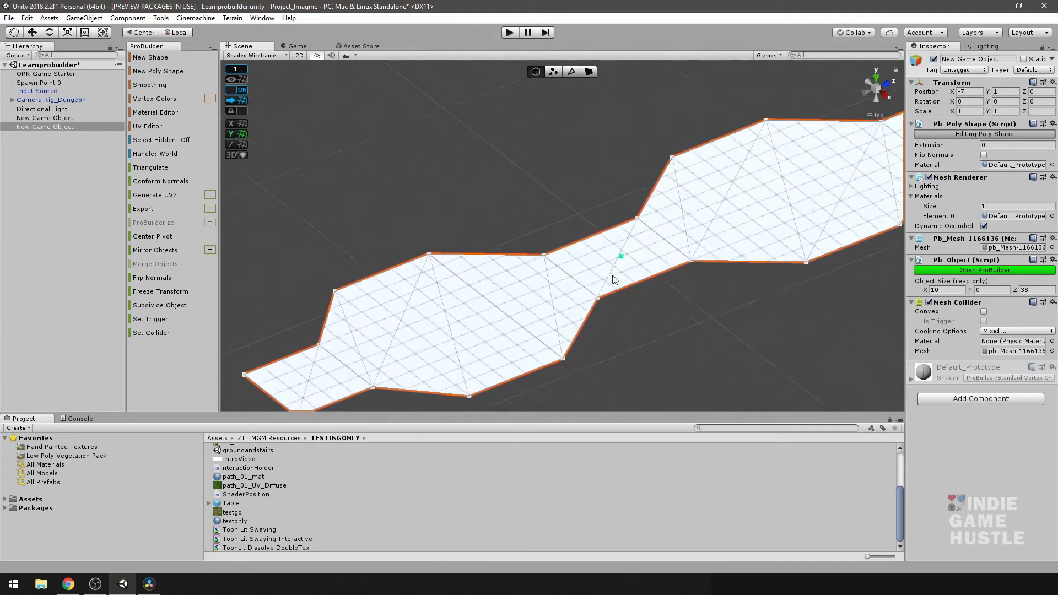
middle_drag(609, 285, 637, 251)
scroll(615, 227, down, 6)
alt+drag(637, 251, 517, 174)
scroll(527, 256, up, 9)
middle_drag(501, 283, 634, 221)
alt+drag(633, 221, 640, 249)
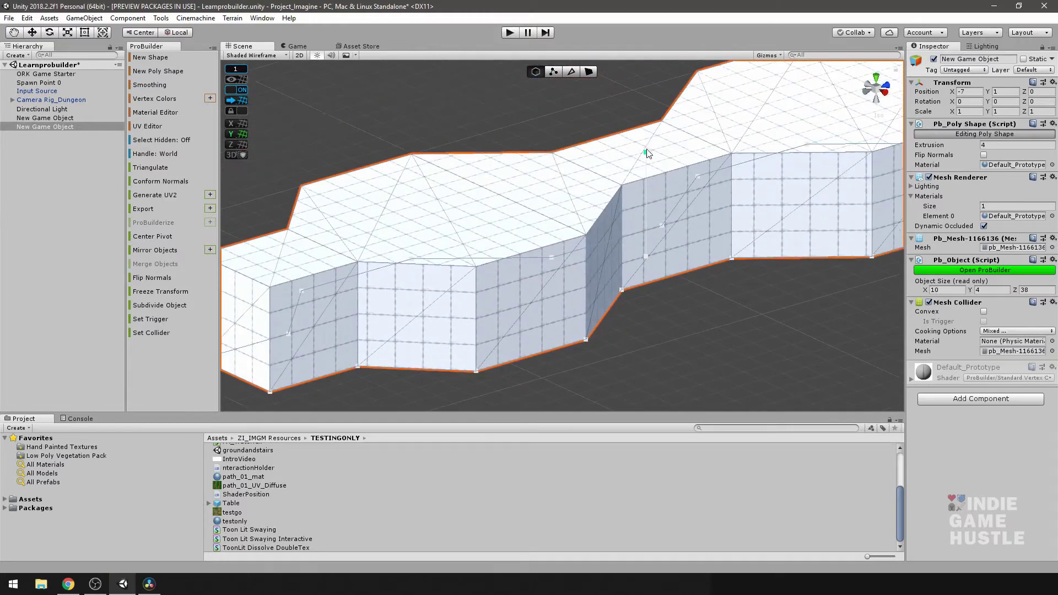
drag(647, 150, 649, 138)
alt+drag(558, 202, 637, 257)
scroll(598, 191, down, 9)
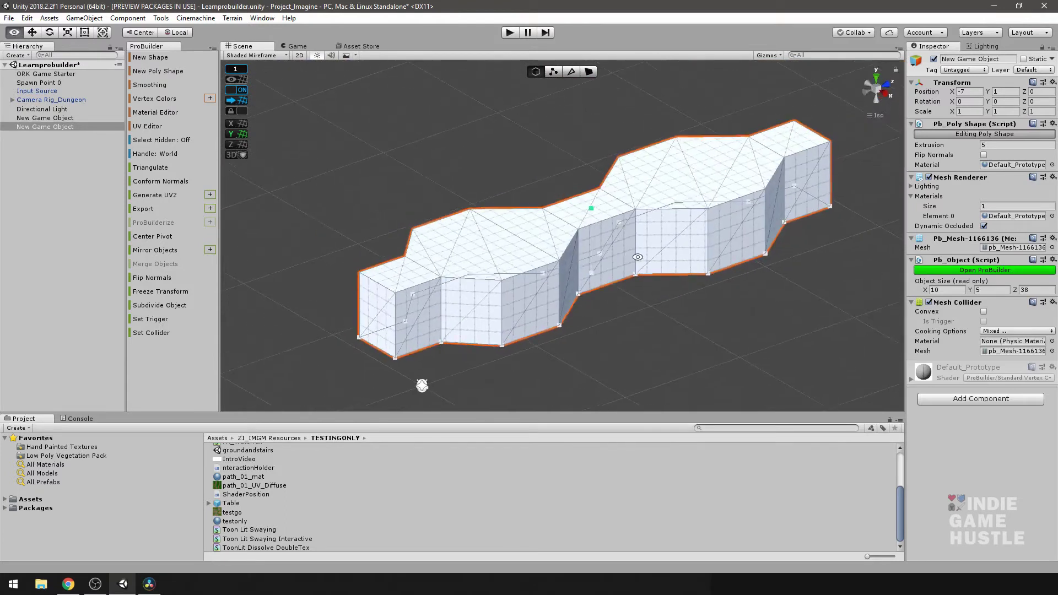
click(534, 71)
Examine the extruded dungeon block from several angles, near and far
alt+drag(531, 292, 483, 202)
scroll(477, 279, down, 3)
scroll(496, 285, up, 6)
alt+drag(476, 320, 543, 284)
scroll(544, 284, up, 2)
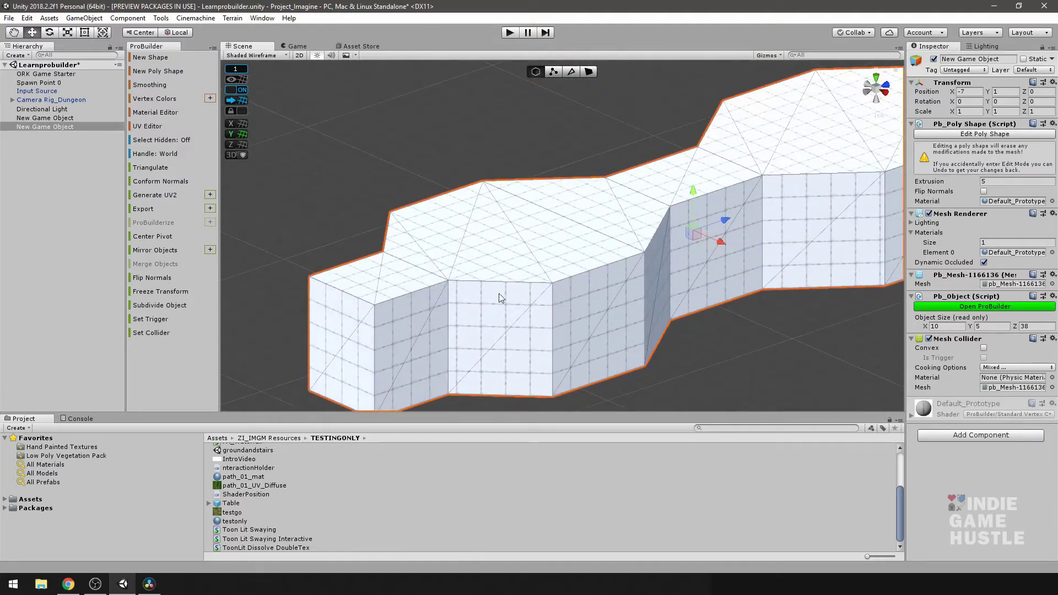
scroll(567, 285, down, 3)
alt+drag(566, 284, 497, 272)
scroll(466, 274, down, 5)
scroll(467, 273, up, 6)
scroll(467, 273, down, 1)
scroll(468, 273, down, 5)
mouse_move(461, 205)
alt+mouse_down()
mouse_move(531, 283)
mouse_move(471, 217)
alt+mouse_up()
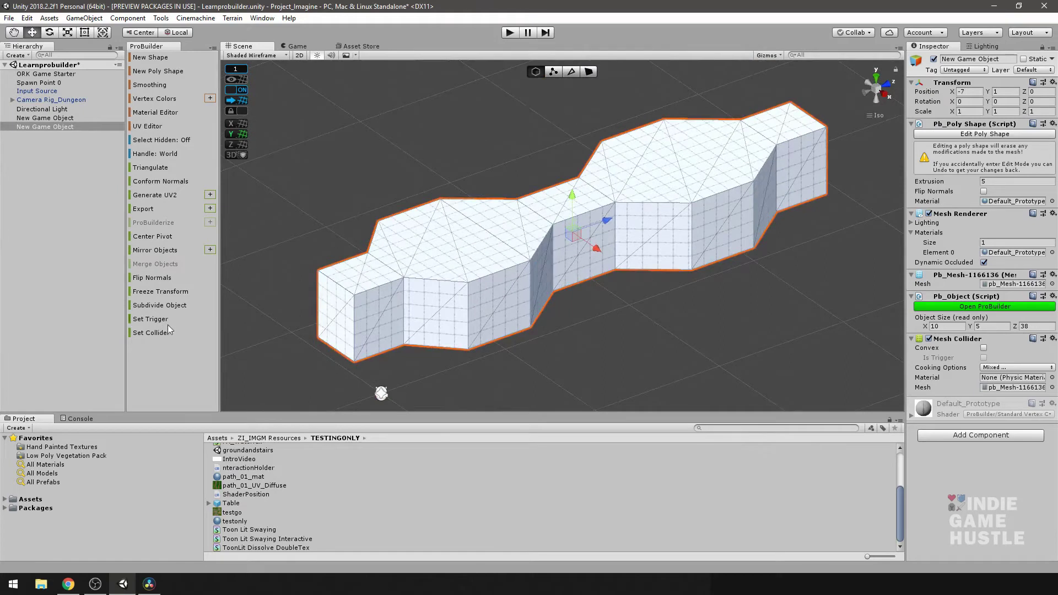
Flip the normals of the extruded mesh and check its interior walls and floor
click(152, 280)
alt+drag(542, 219, 605, 159)
alt+drag(497, 282, 621, 240)
scroll(655, 215, up, 3)
alt+drag(414, 308, 491, 281)
scroll(446, 274, down, 3)
scroll(490, 281, up, 2)
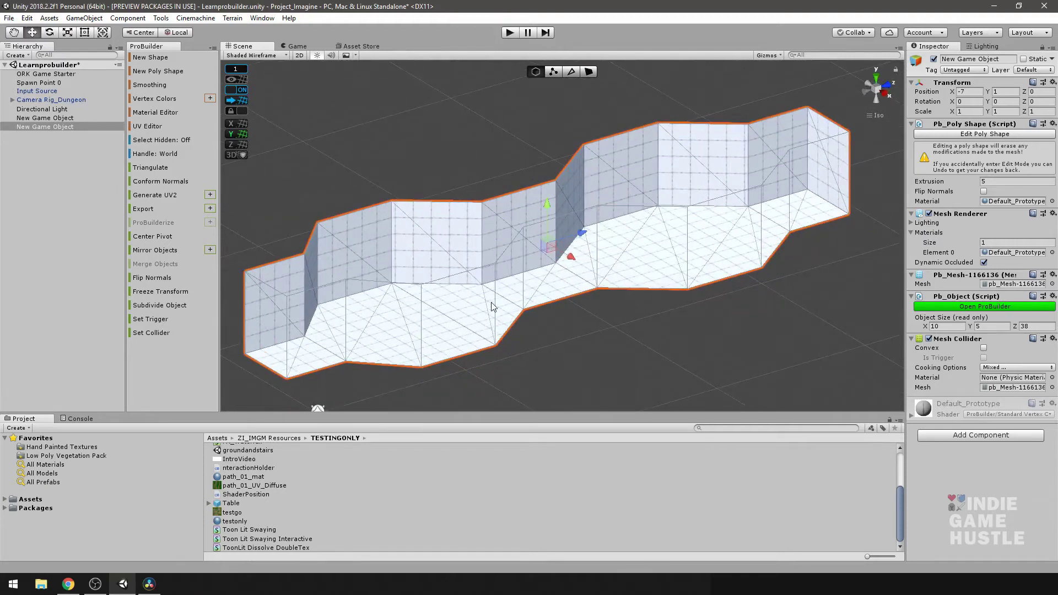
scroll(544, 297, down, 5)
middle_drag(581, 302, 615, 306)
alt+drag(614, 306, 556, 301)
Move Spawn Point 0 into the near chamber at X -6, Y 3, Z 6
click(50, 83)
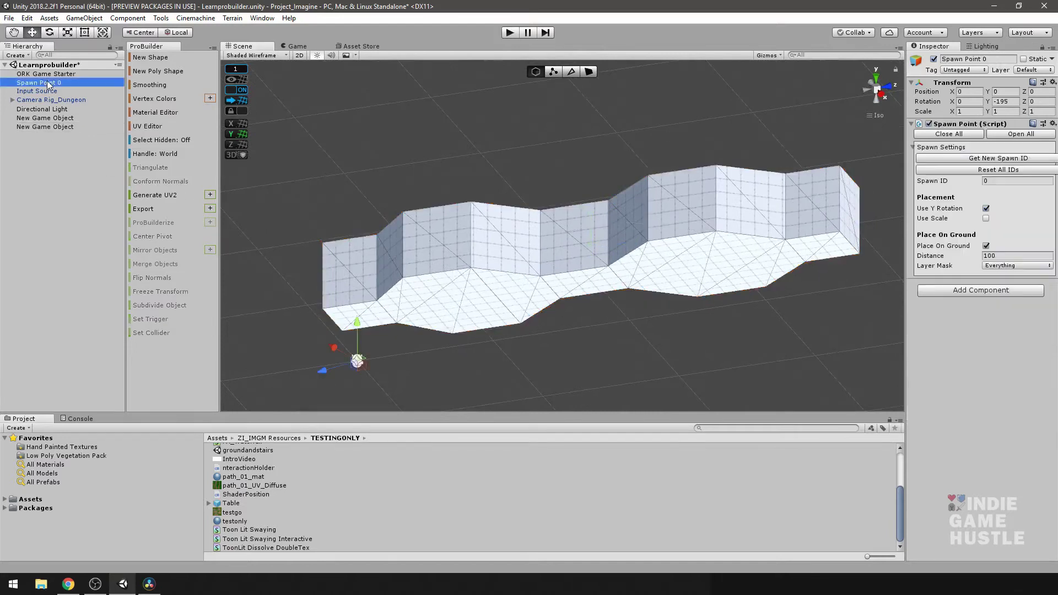
alt+drag(318, 281, 574, 348)
drag(551, 398, 488, 388)
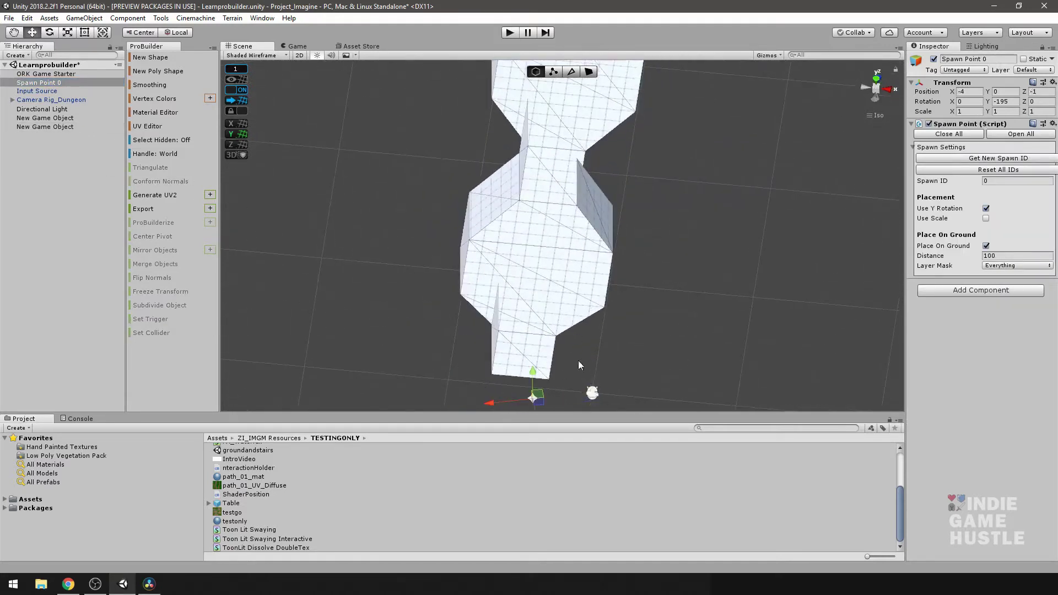
alt+drag(584, 362, 427, 303)
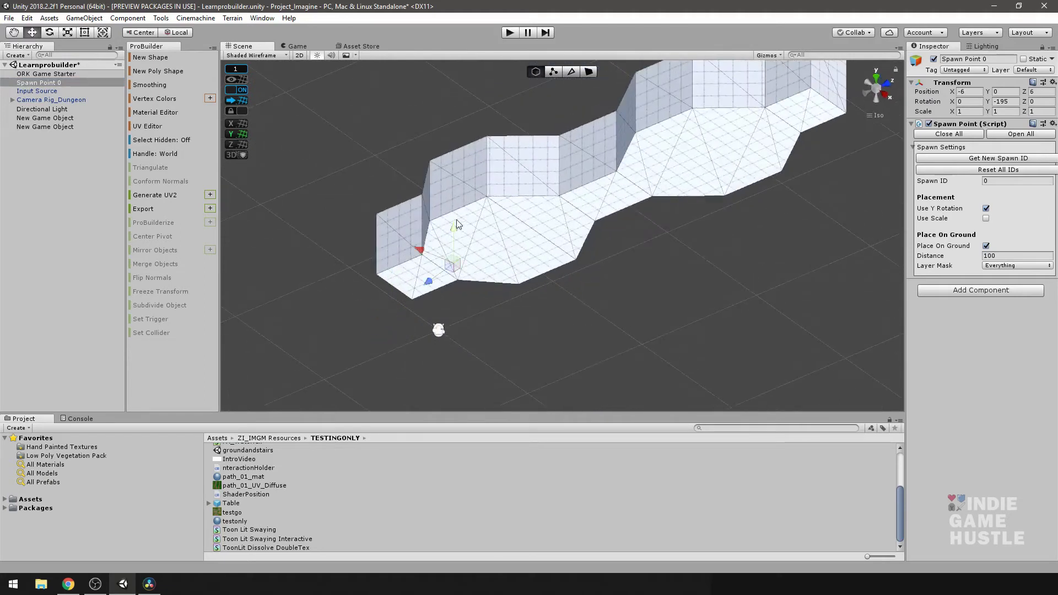
drag(455, 224, 458, 194)
Rotate Spawn Point 0 about its Y axis to -375 degrees
key(e)
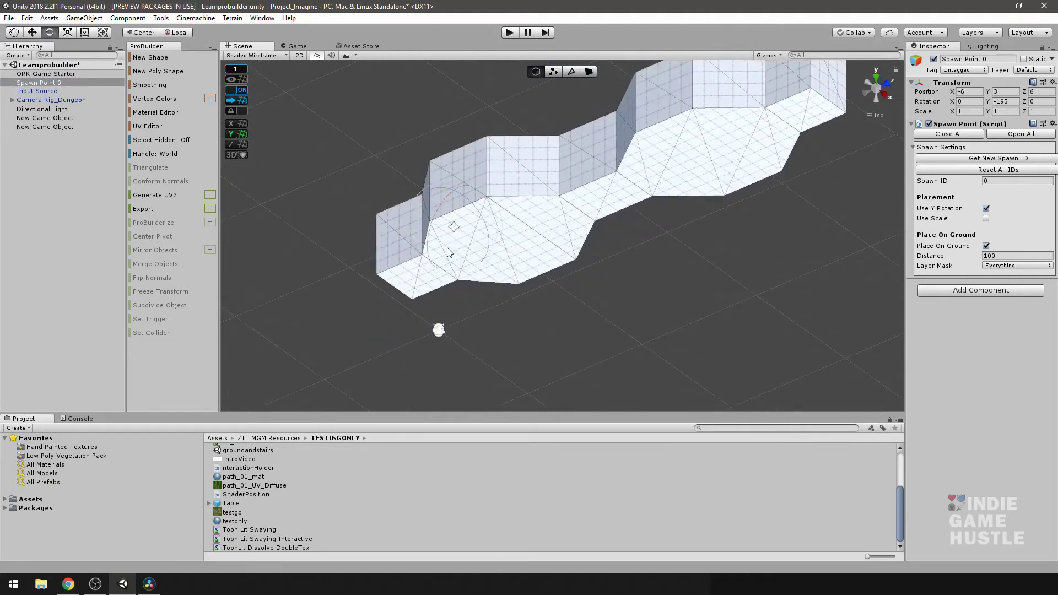
mouse_move(450, 251)
mouse_down()
mouse_move(536, 240)
mouse_move(424, 204)
mouse_move(376, 170)
mouse_move(572, 289)
mouse_move(460, 248)
mouse_up()
key(w)
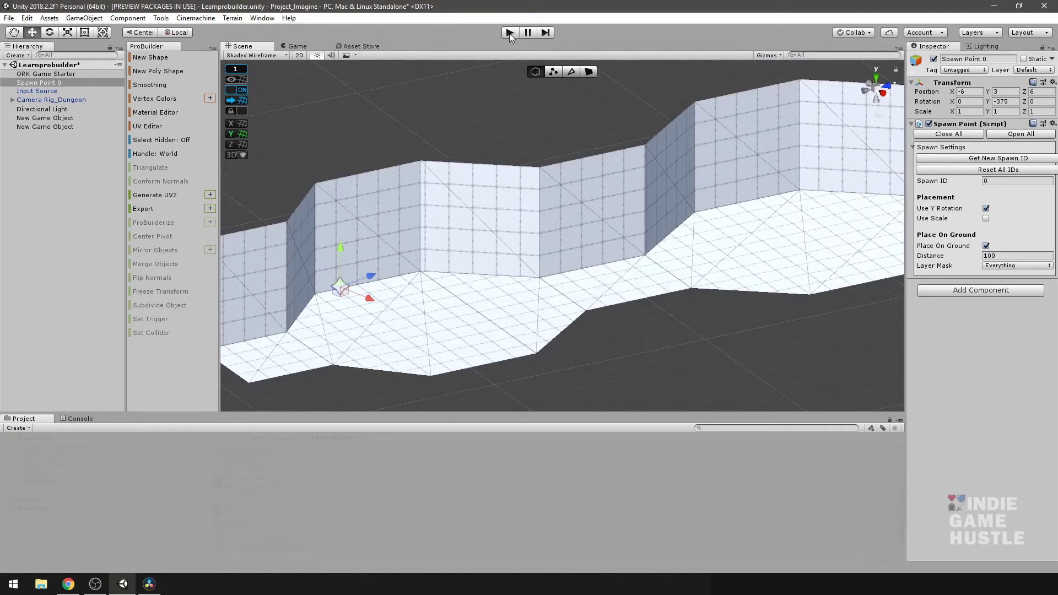
Play the scene and walk the character around the first chamber to check its walls and scale
click(510, 33)
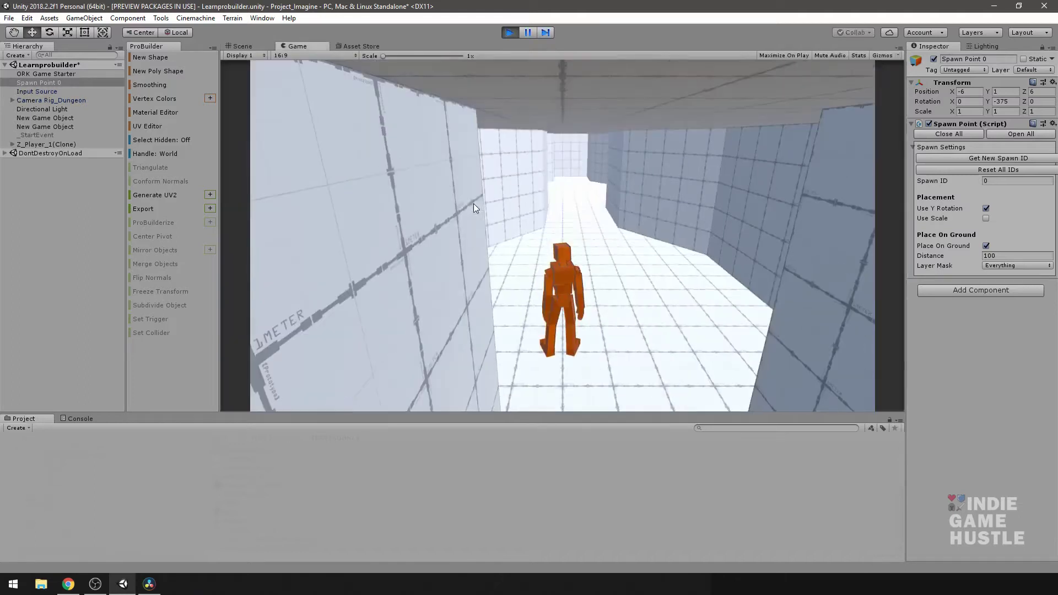
key(w)
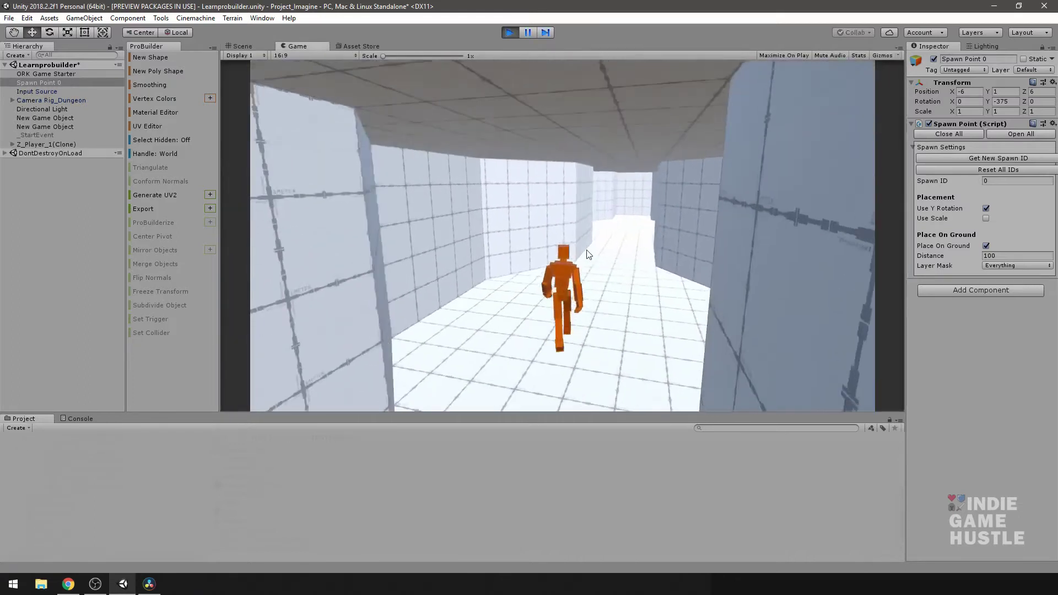
key(w)
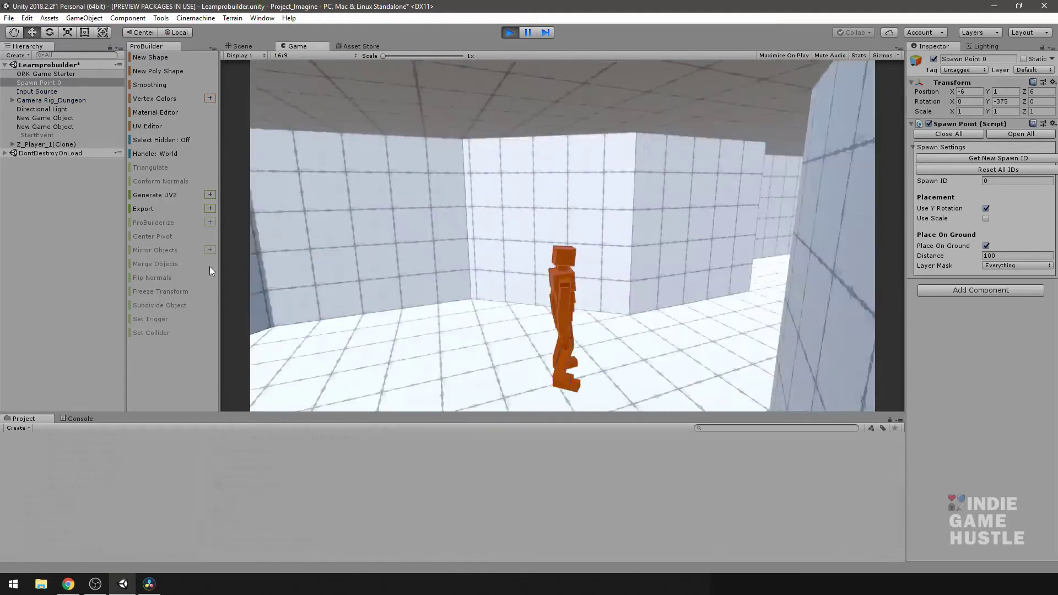
key(a)
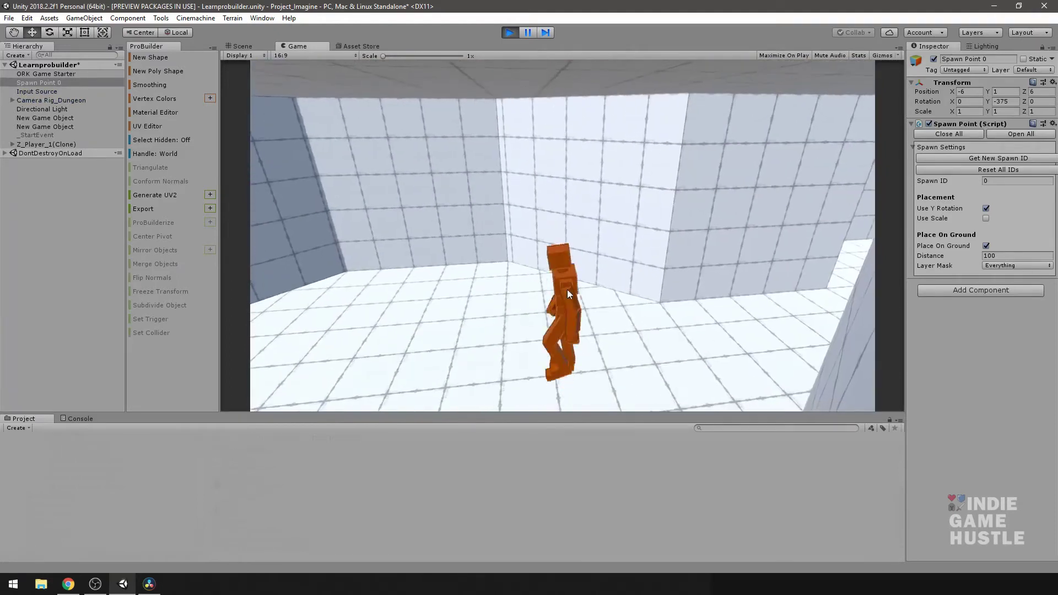
key(w)
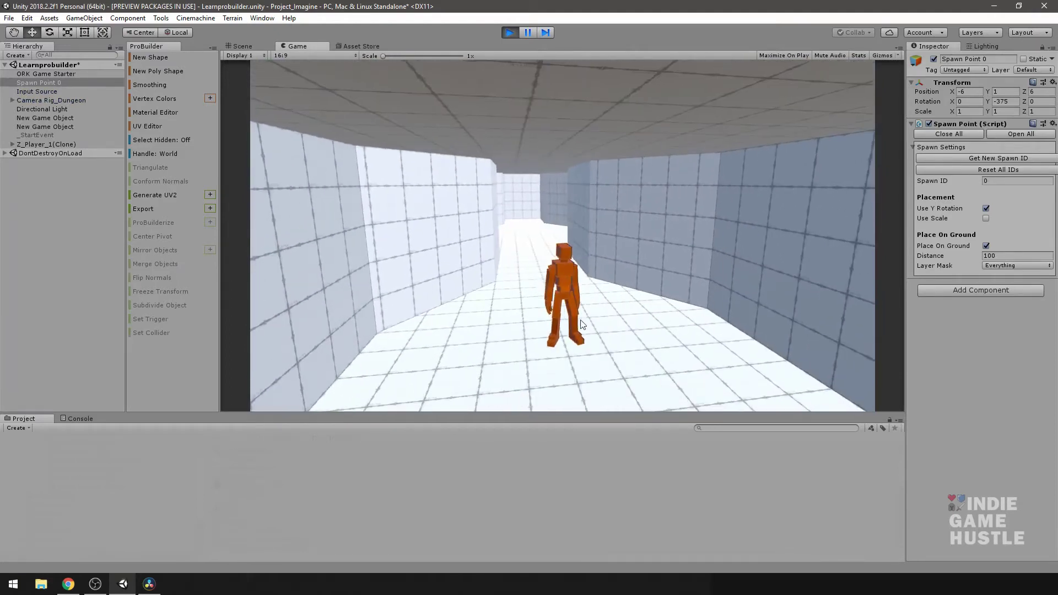
key(w)
key(w)
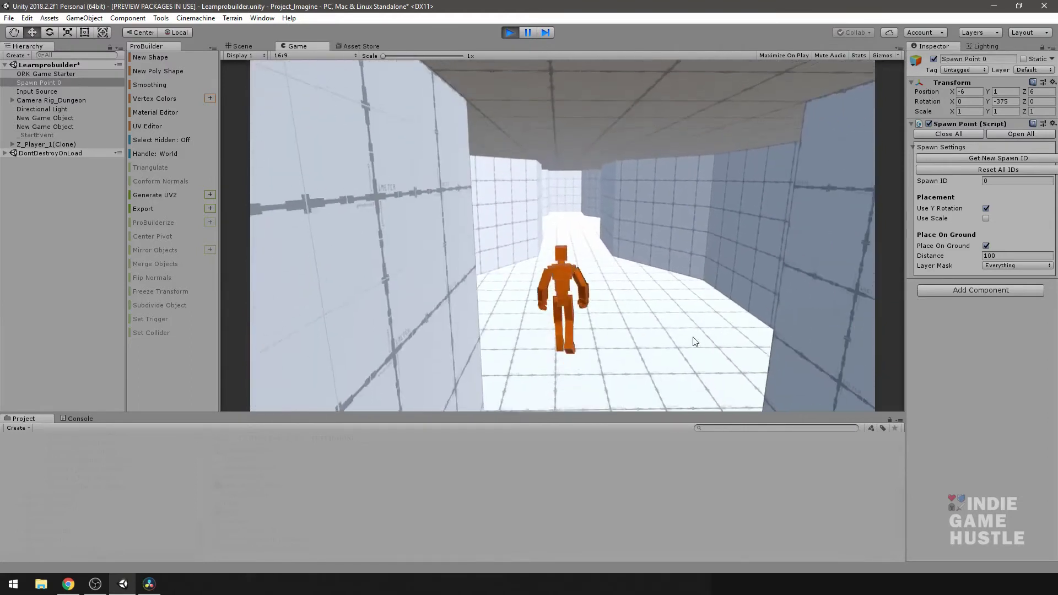
Run the character through the connecting passage to the far chamber and back, and stop playing the scene
key(w)
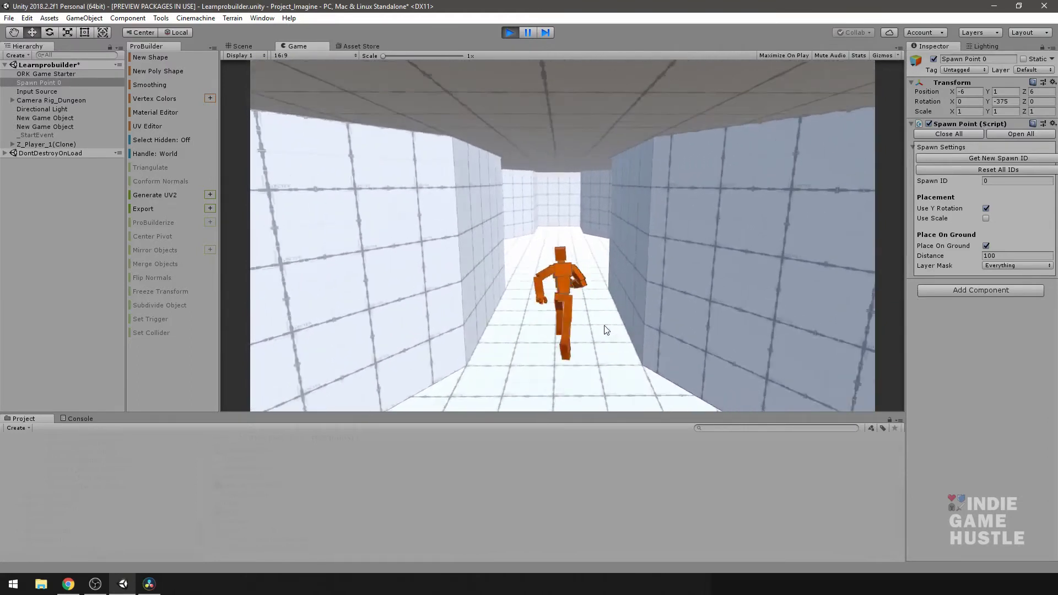
key(w)
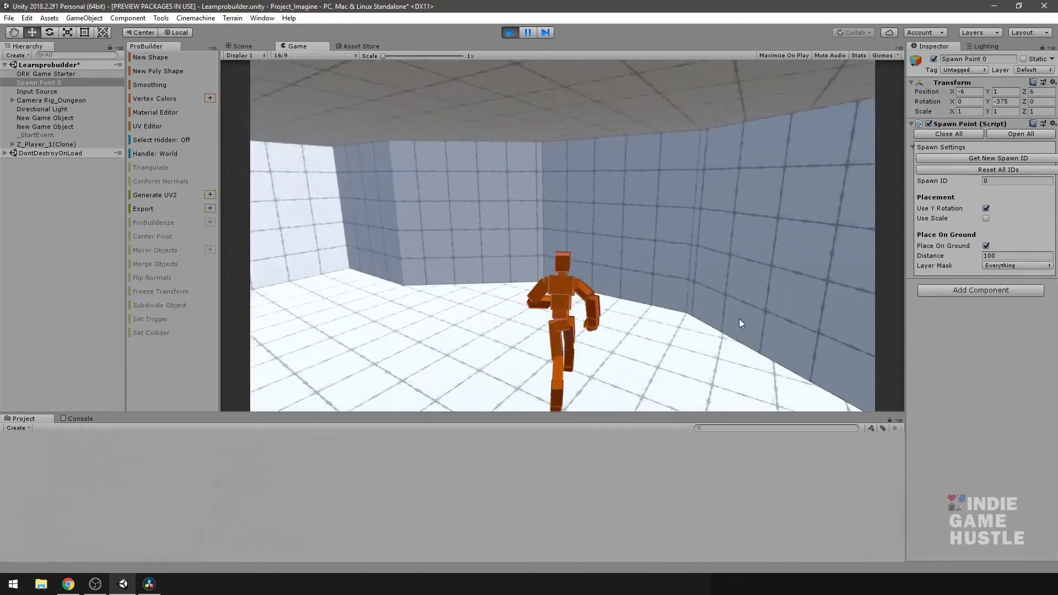
key(w)
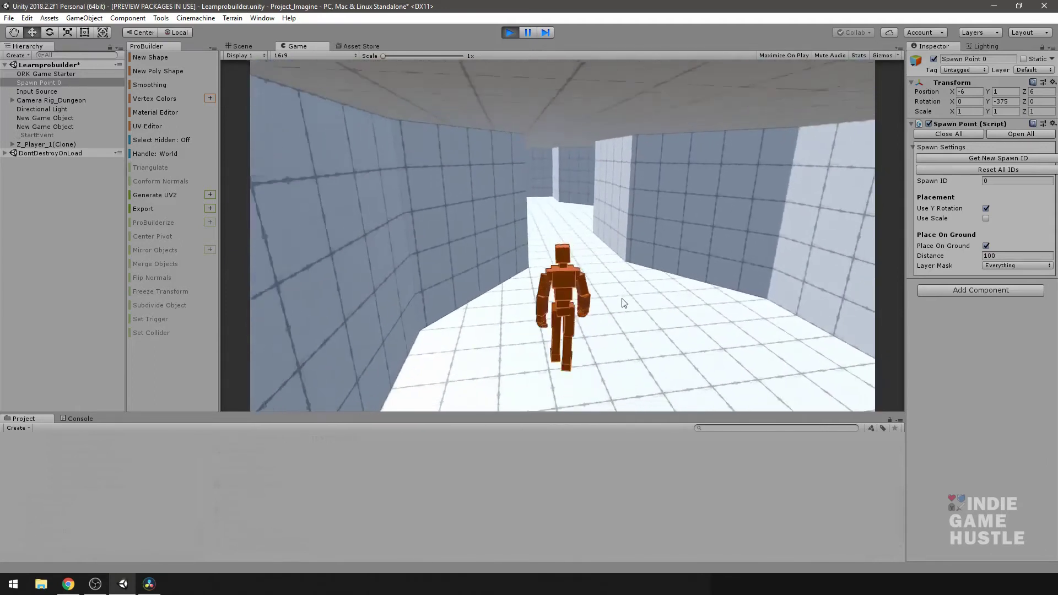
key(w)
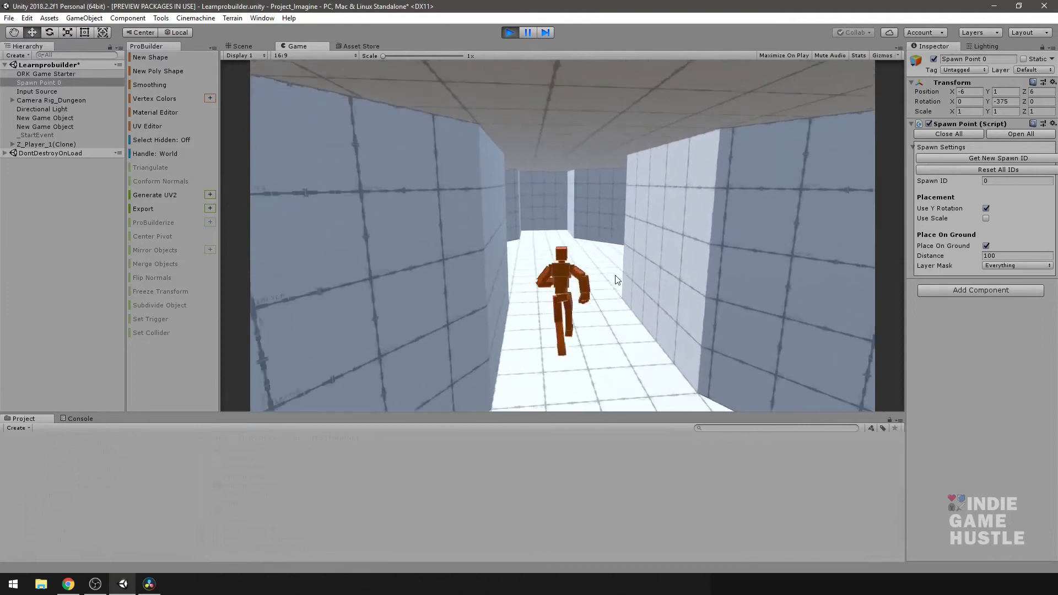
key(w)
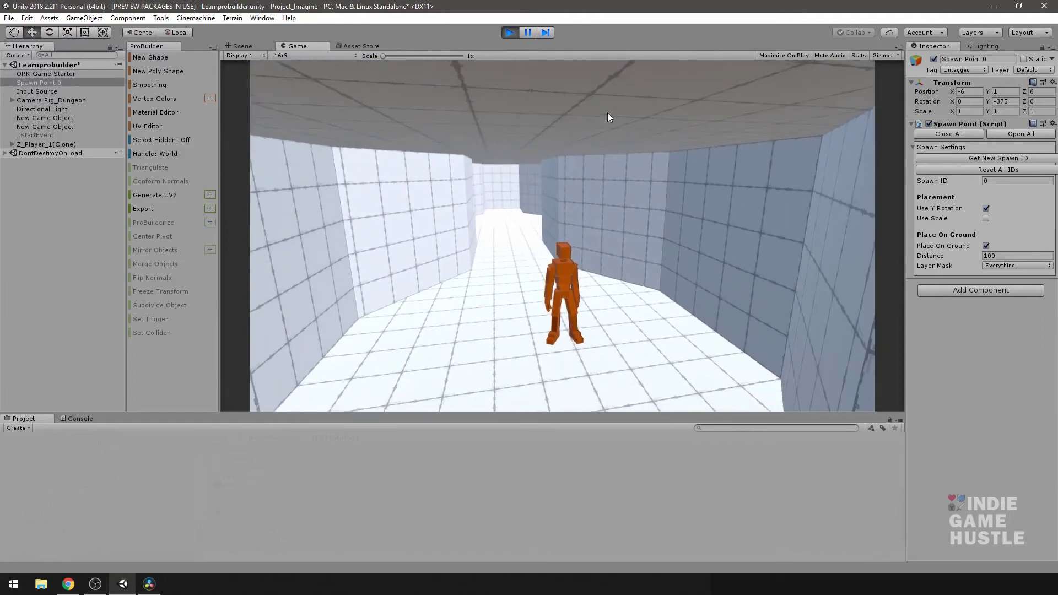
click(511, 34)
click(512, 35)
Clear the object selection and switch to ProBuilder vertex editing for the dungeon mesh
alt+drag(538, 144, 530, 240)
click(586, 90)
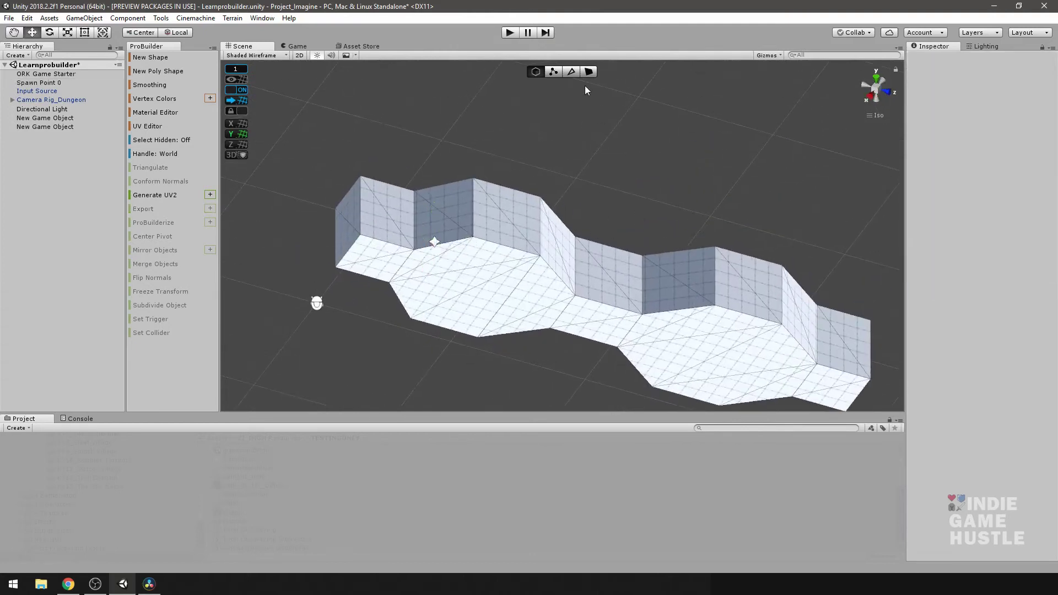
click(573, 73)
scroll(467, 282, up, 2)
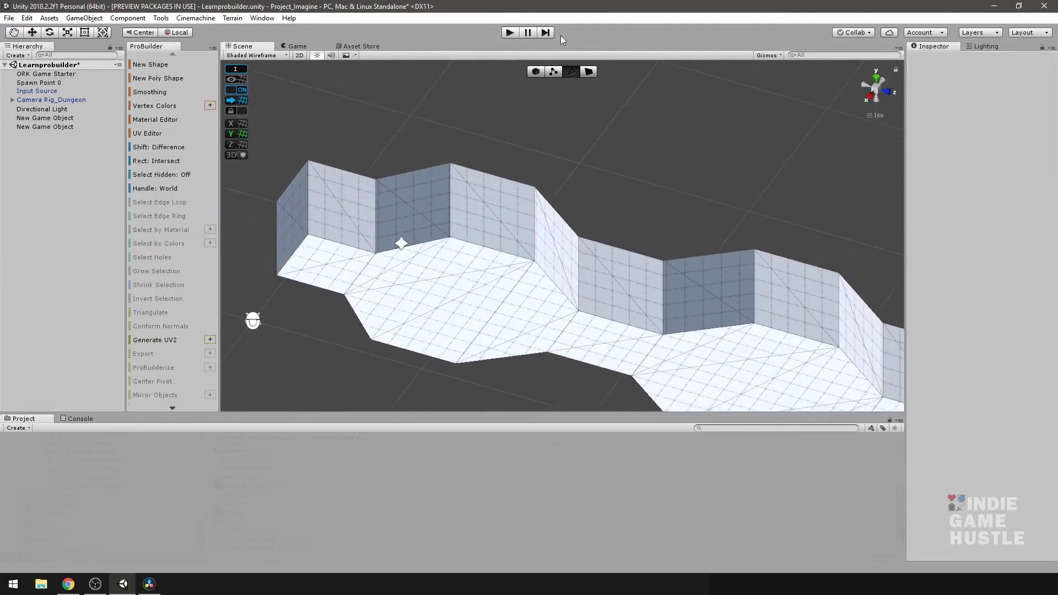
click(553, 72)
scroll(522, 309, down, 2)
alt+drag(522, 309, 534, 280)
scroll(534, 280, up, 2)
scroll(536, 284, up, 1)
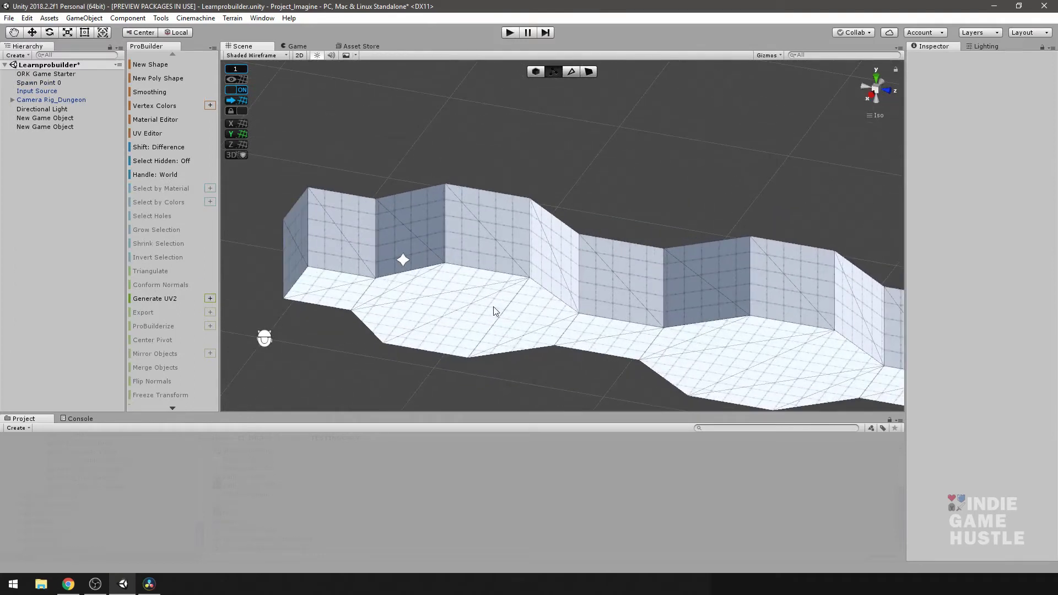
alt+drag(495, 311, 537, 302)
Select the vertices of the entrance passage and near chamber and raise them 2 units
click(507, 297)
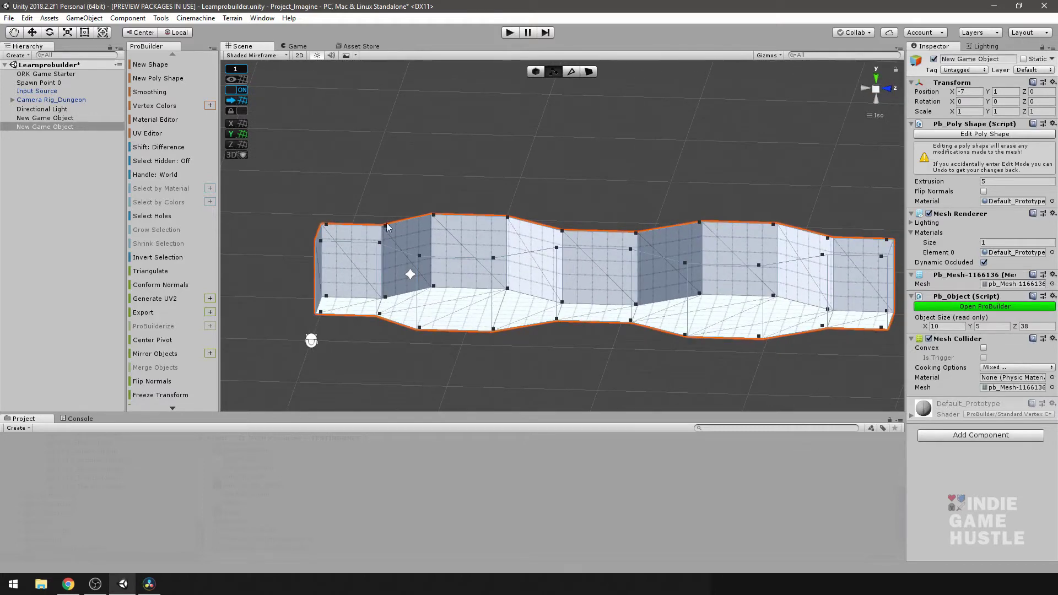
drag(305, 184, 537, 385)
drag(412, 226, 422, 194)
Select the far end passage's vertices, move them 4 units outward along the dungeon's length and raise them about 3 units
alt+drag(540, 246, 616, 268)
drag(778, 308, 644, 166)
drag(763, 248, 833, 252)
middle_drag(788, 241, 681, 229)
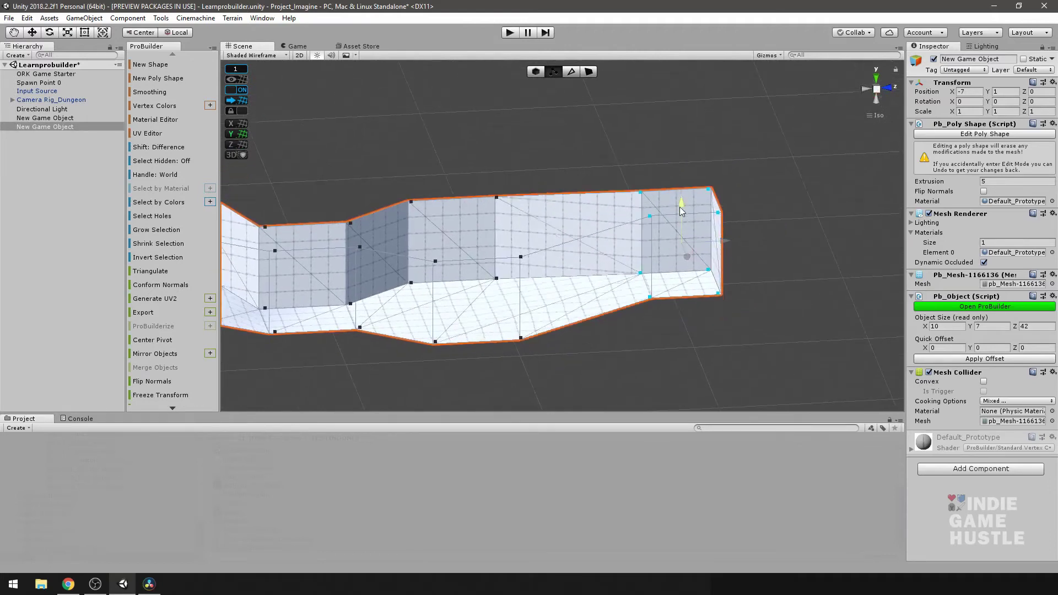
drag(678, 203, 669, 176)
Move the vertices of the entrance passage and the near chamber's first corners 4 units outward, raise them about 2 units and clear the selection
alt+drag(449, 262, 452, 286)
middle_drag(452, 286, 716, 284)
alt+drag(717, 284, 573, 292)
middle_drag(527, 298, 698, 311)
drag(366, 147, 548, 376)
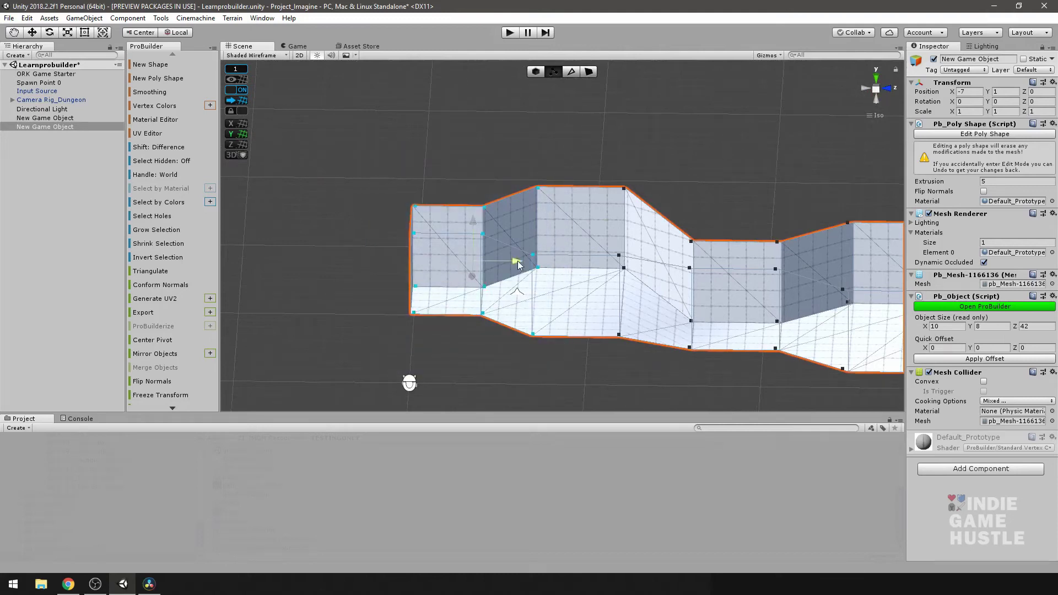
drag(517, 264, 451, 265)
drag(406, 222, 410, 186)
alt+drag(692, 257, 586, 269)
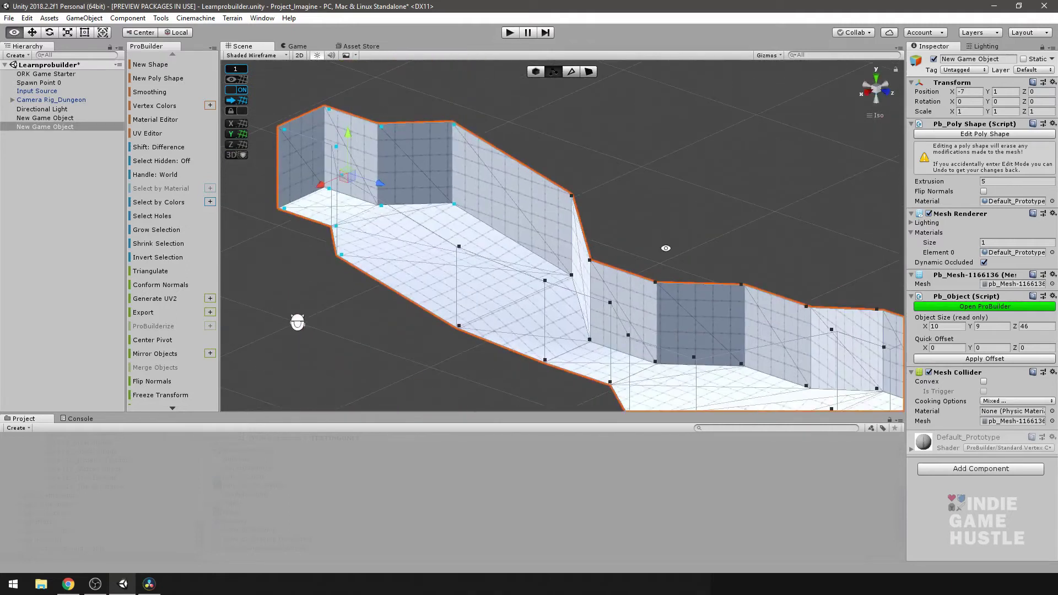
alt+drag(666, 248, 535, 279)
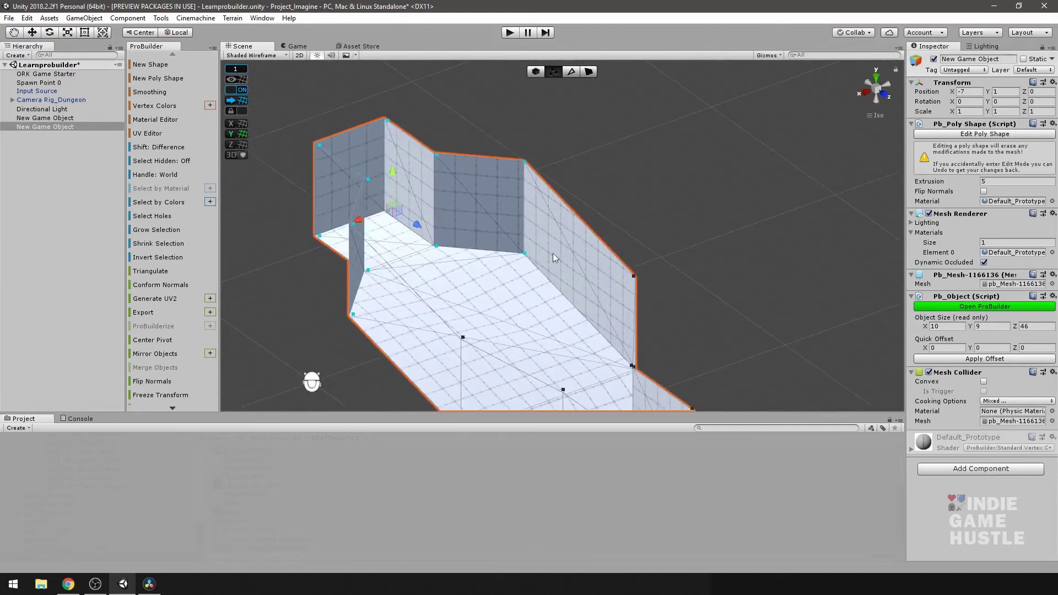
click(626, 193)
alt+drag(515, 260, 453, 300)
click(487, 241)
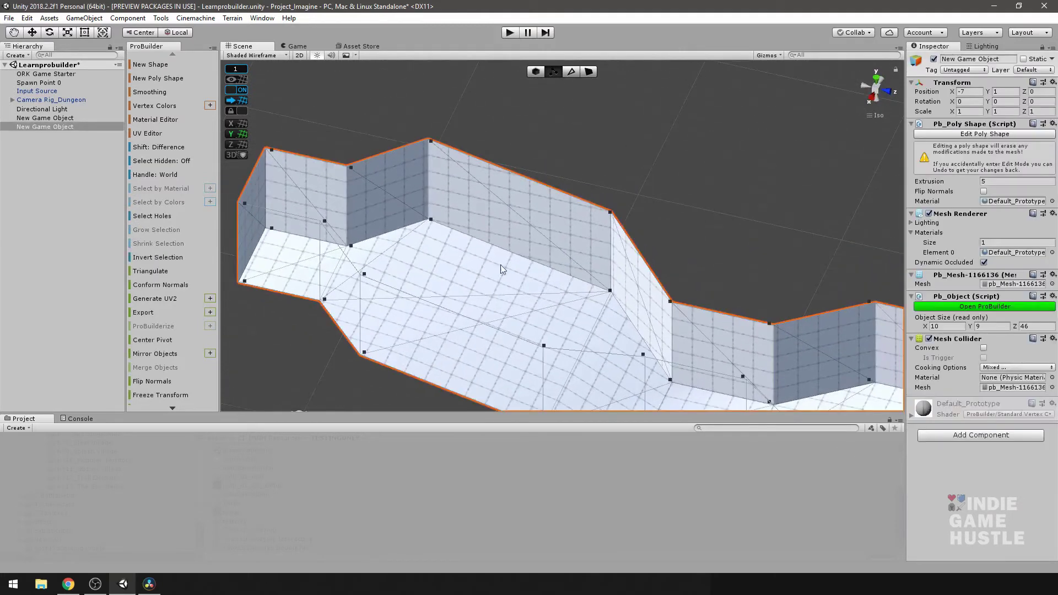
Switch to face editing, select the dungeon floor to examine its extent, return to object mode and inspect the near chamber
alt+drag(526, 314, 248, 305)
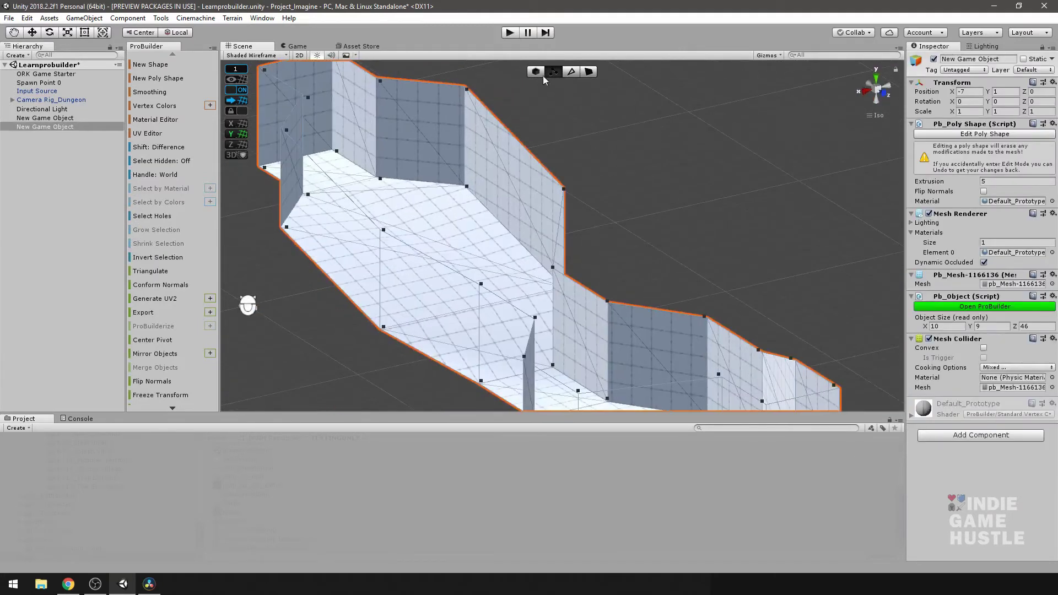
click(589, 72)
click(440, 218)
alt+drag(412, 171, 446, 237)
alt+drag(644, 273, 497, 246)
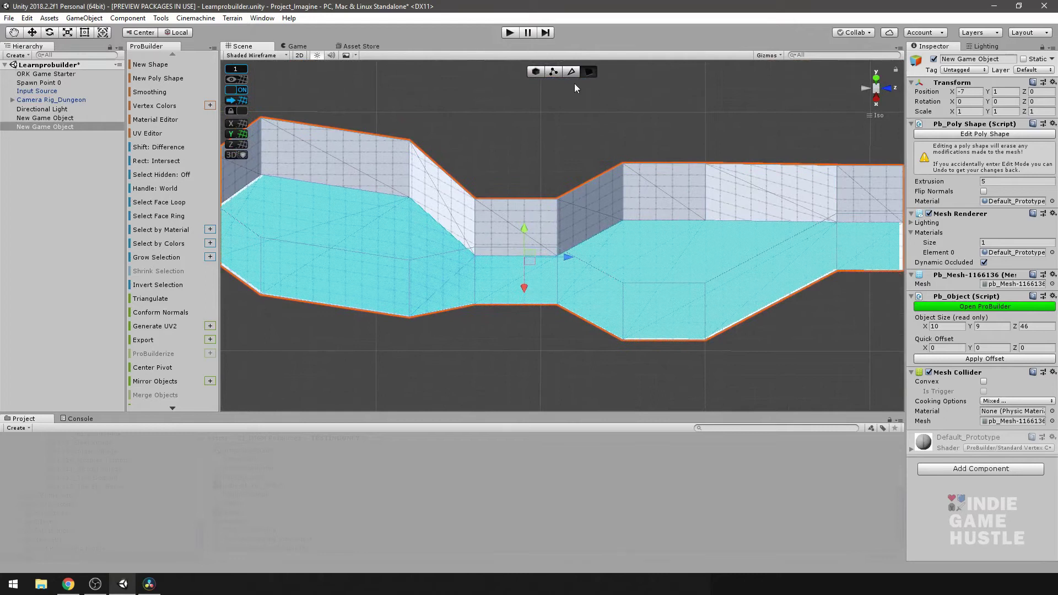
alt+drag(539, 73, 410, 161)
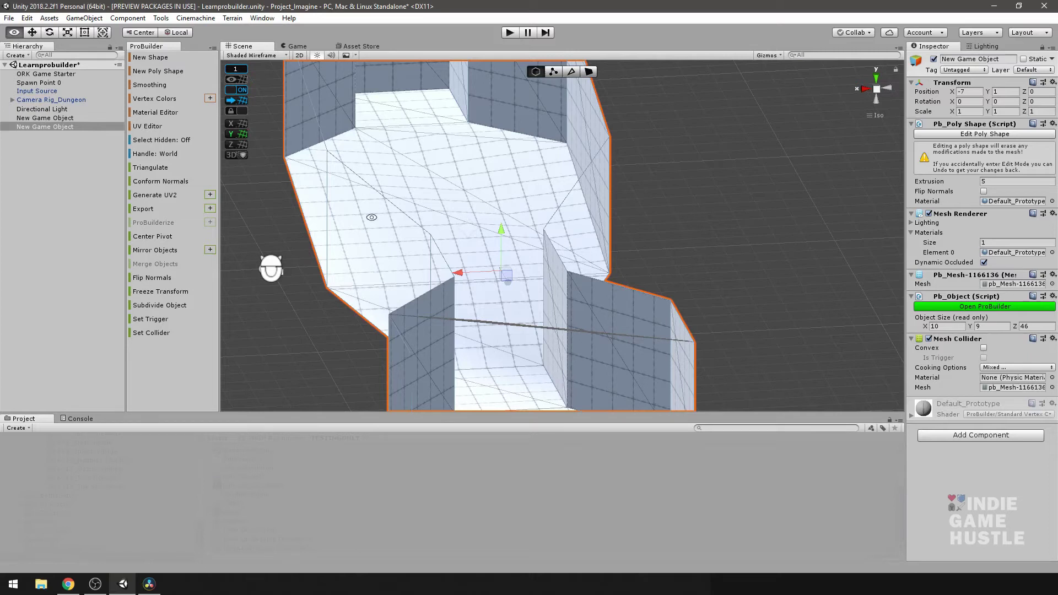
alt+drag(372, 217, 632, 202)
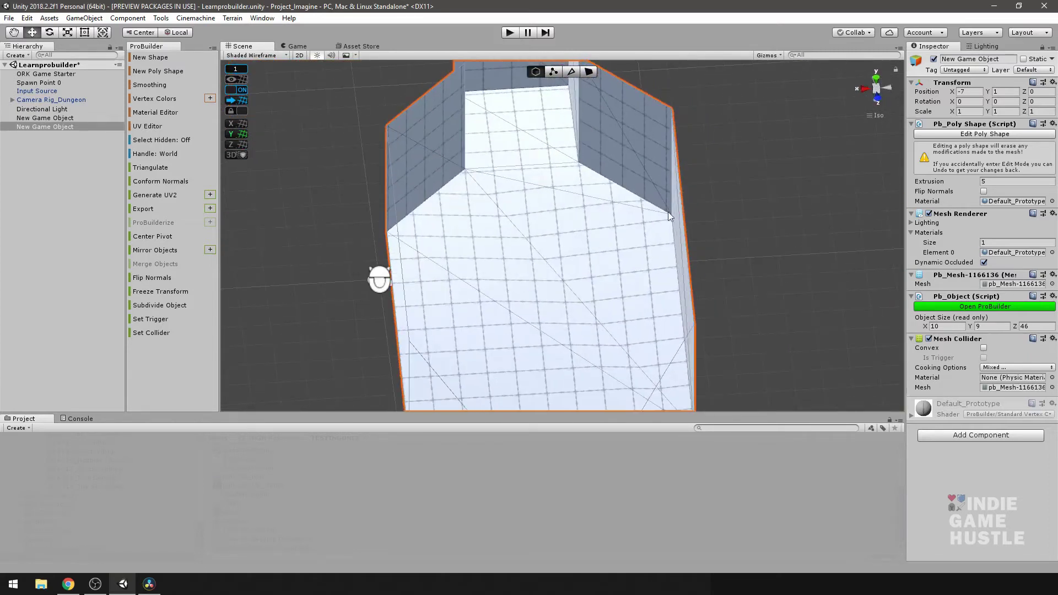
alt+drag(492, 269, 594, 300)
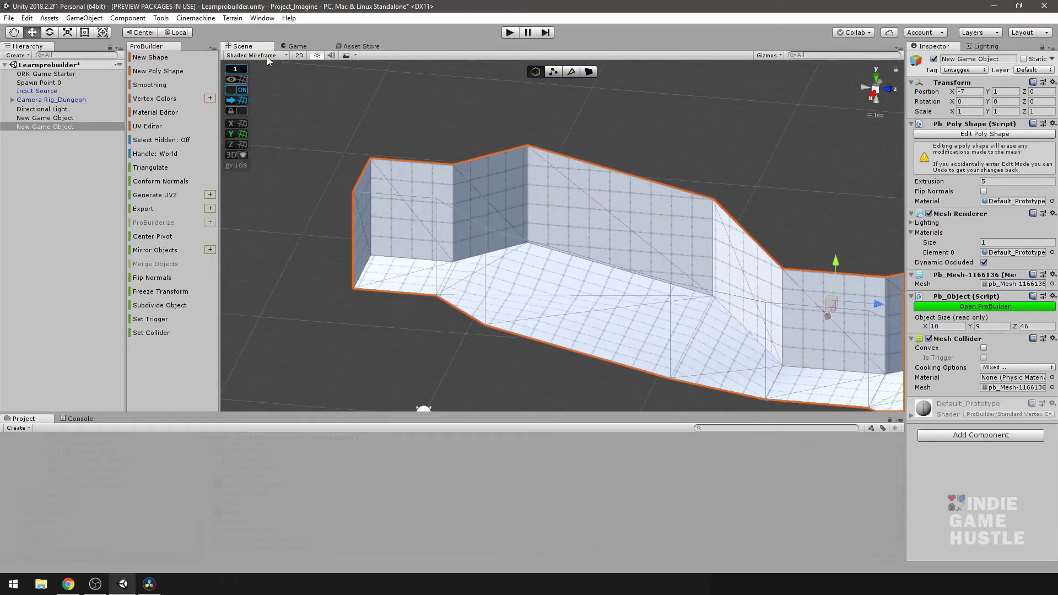
Switch the scene view's draw mode to Shaded and back to Shaded Wireframe
click(252, 56)
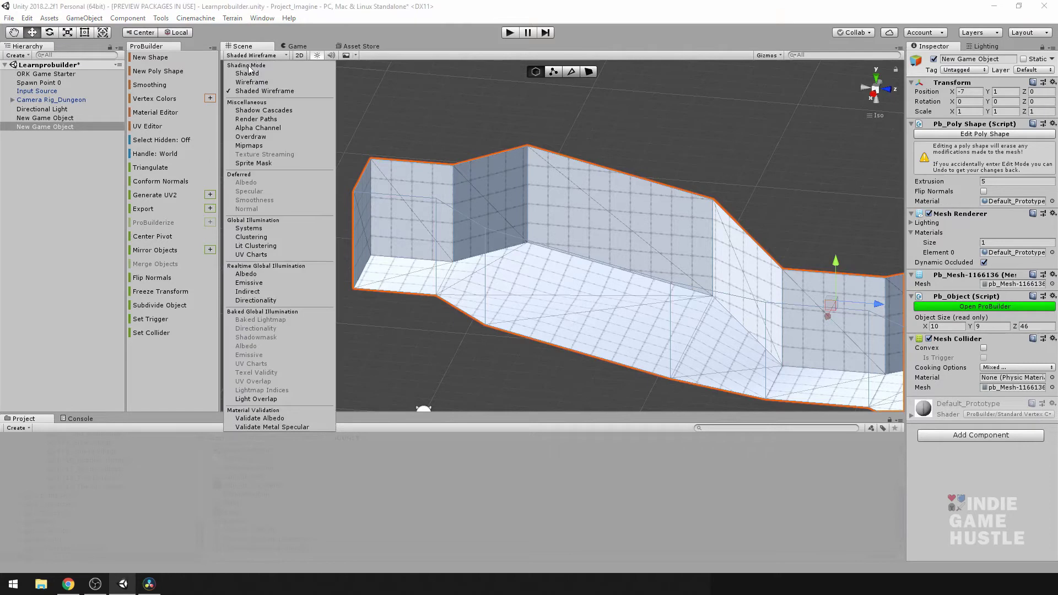
click(247, 74)
click(260, 58)
click(259, 58)
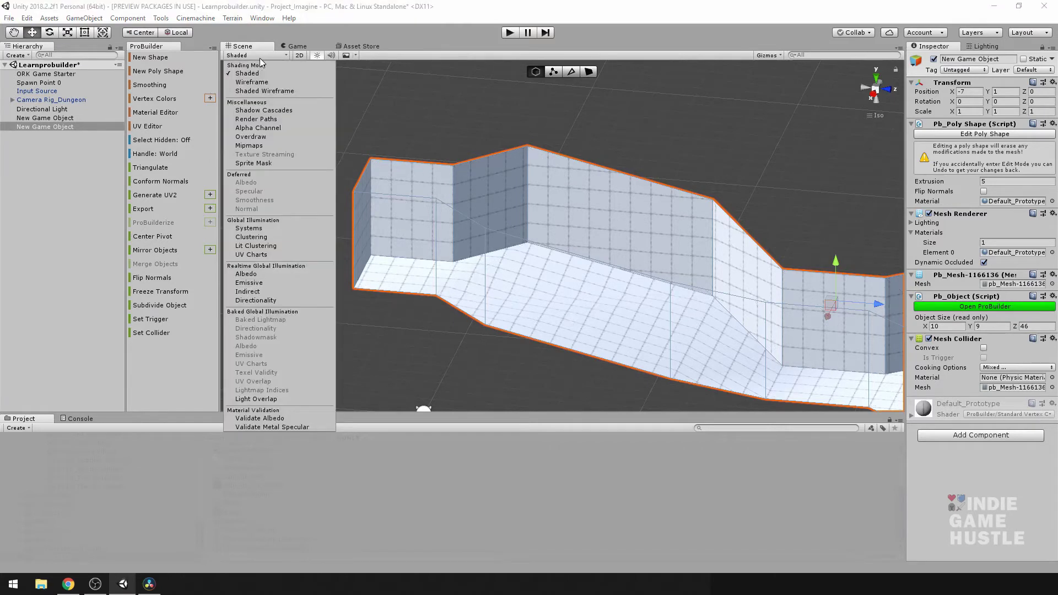
click(257, 92)
In vertex editing, connect the two opposite floor corners where the near chamber widens after the entrance passage
scroll(661, 243, down, 4)
middle_drag(695, 265, 600, 225)
mouse_move(601, 225)
alt+mouse_down()
mouse_move(738, 228)
mouse_move(617, 245)
mouse_move(654, 283)
mouse_move(565, 266)
alt+mouse_up()
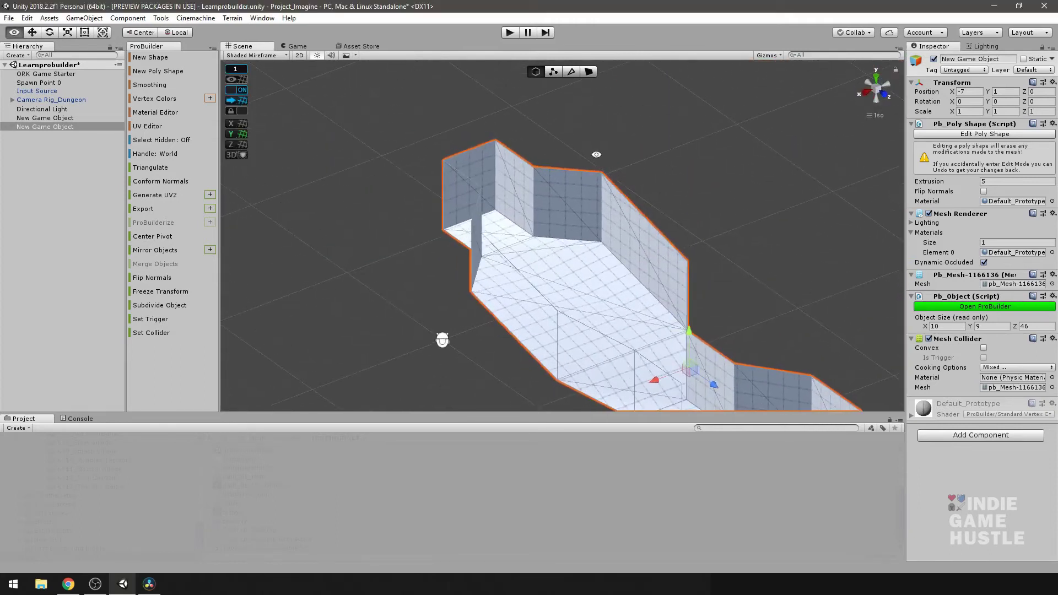
click(554, 72)
alt+drag(529, 209, 684, 264)
click(430, 245)
shift+click(616, 245)
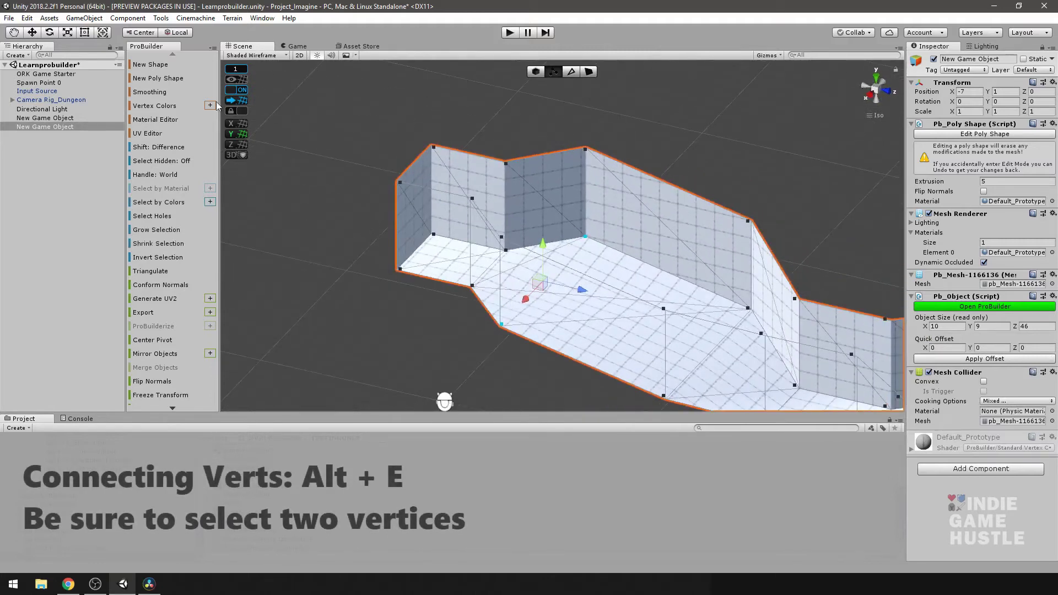
scroll(164, 240, down, 2)
scroll(164, 240, down, 5)
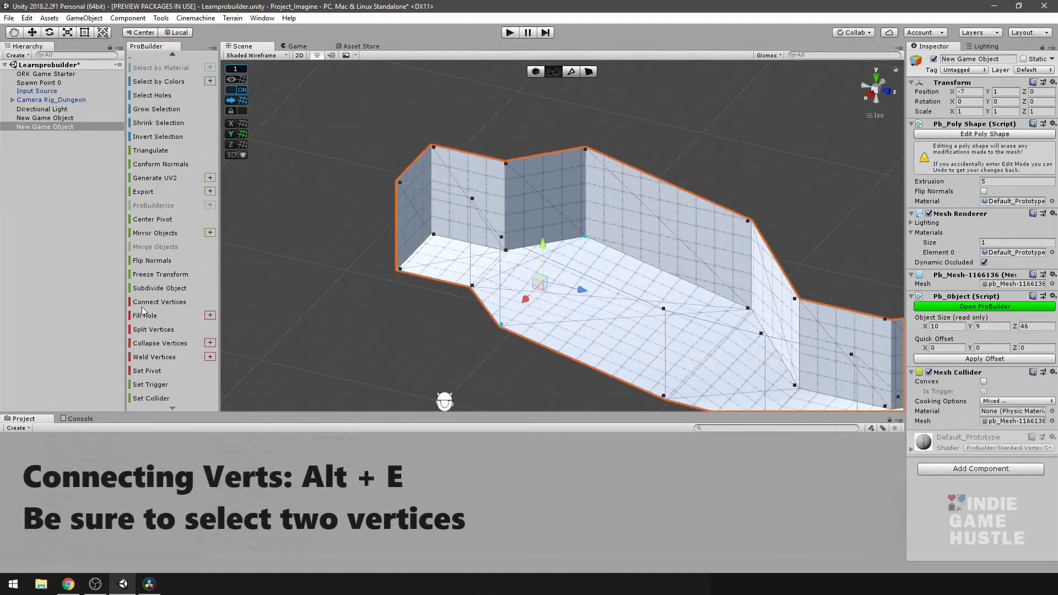
click(158, 308)
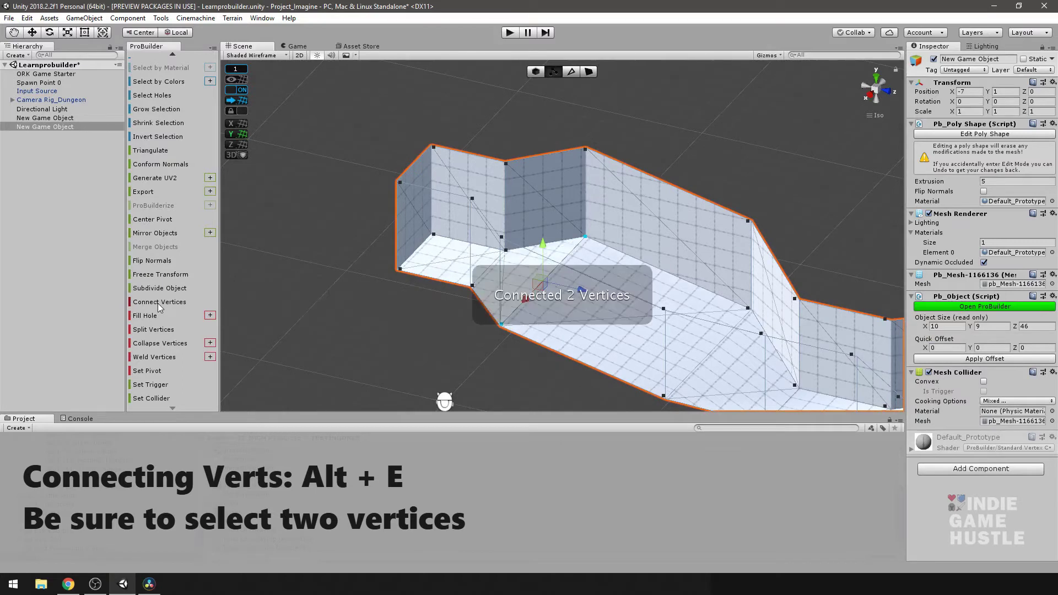
Switch to edge editing and examine the new edge across the near chamber's floor
alt+drag(658, 240, 628, 232)
click(571, 72)
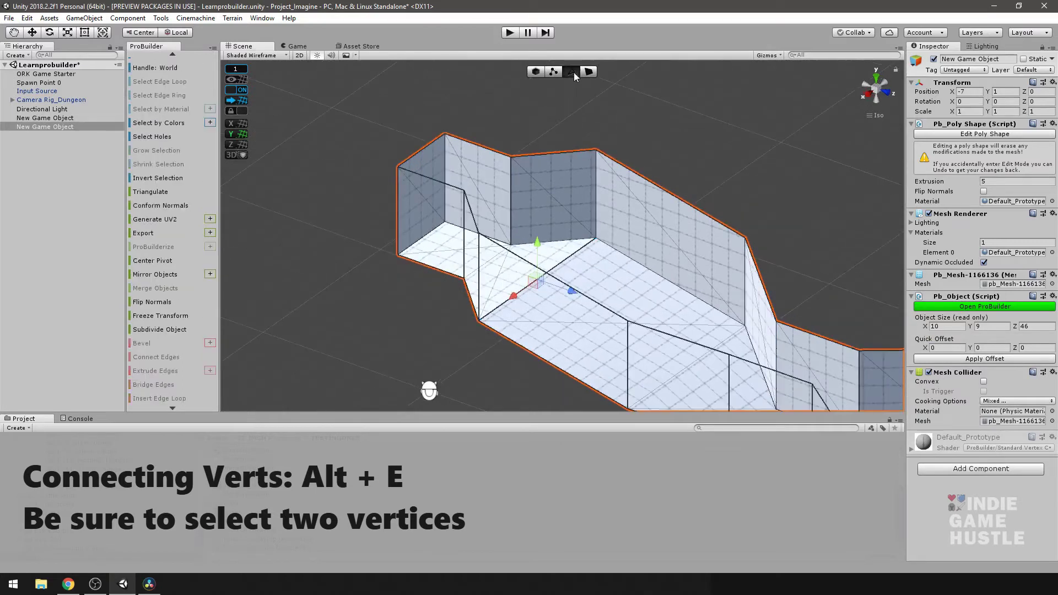
alt+drag(573, 182, 532, 256)
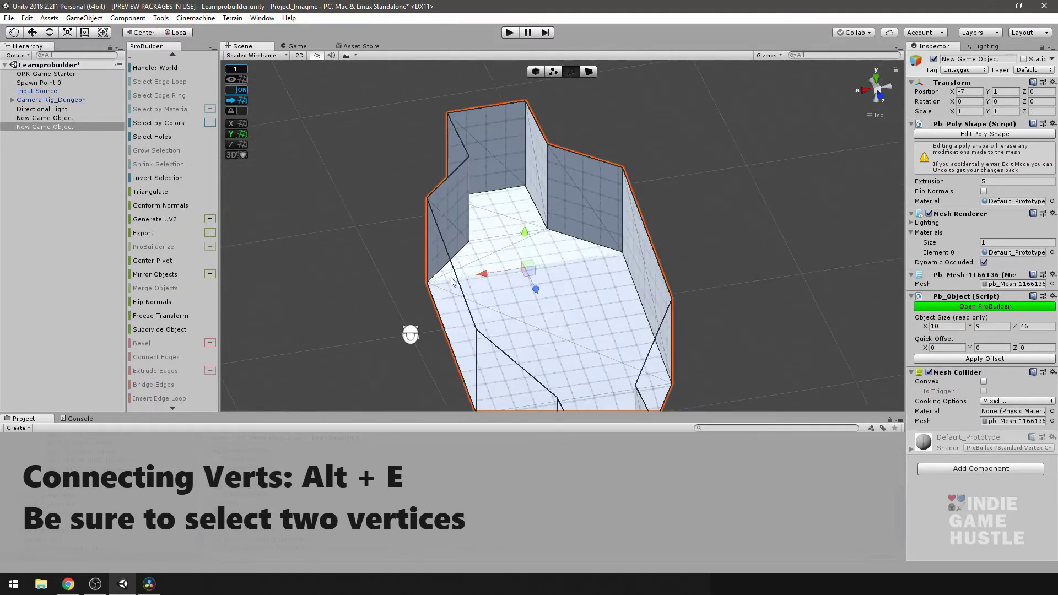
alt+drag(518, 360, 684, 277)
alt+middle_drag(684, 277, 611, 197)
Return to vertex editing and connect the two opposite floor corners where the near chamber starts narrowing toward the middle passage
click(553, 72)
alt+drag(611, 197, 543, 320)
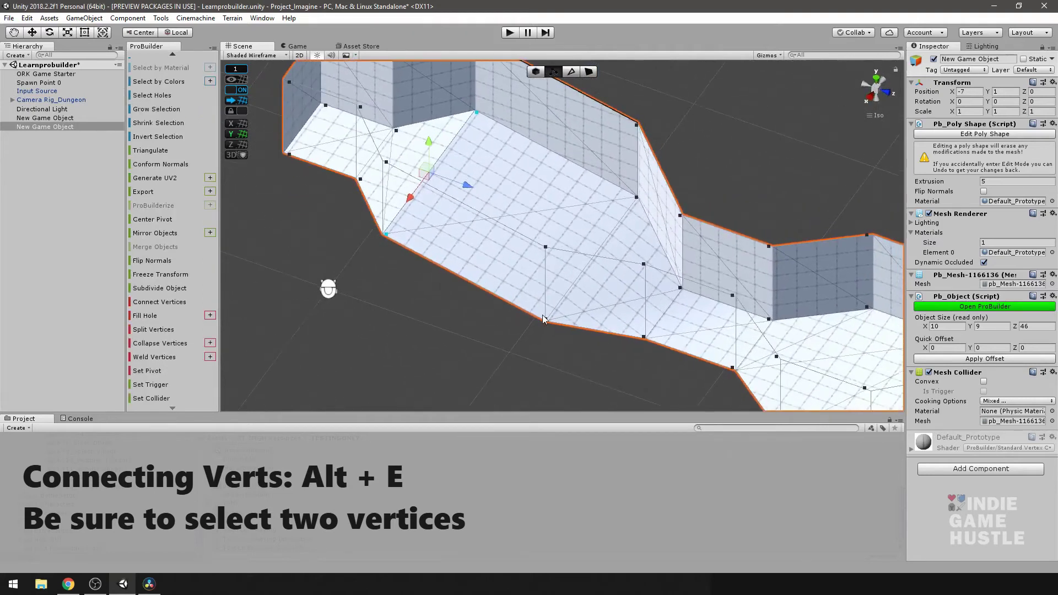
click(544, 319)
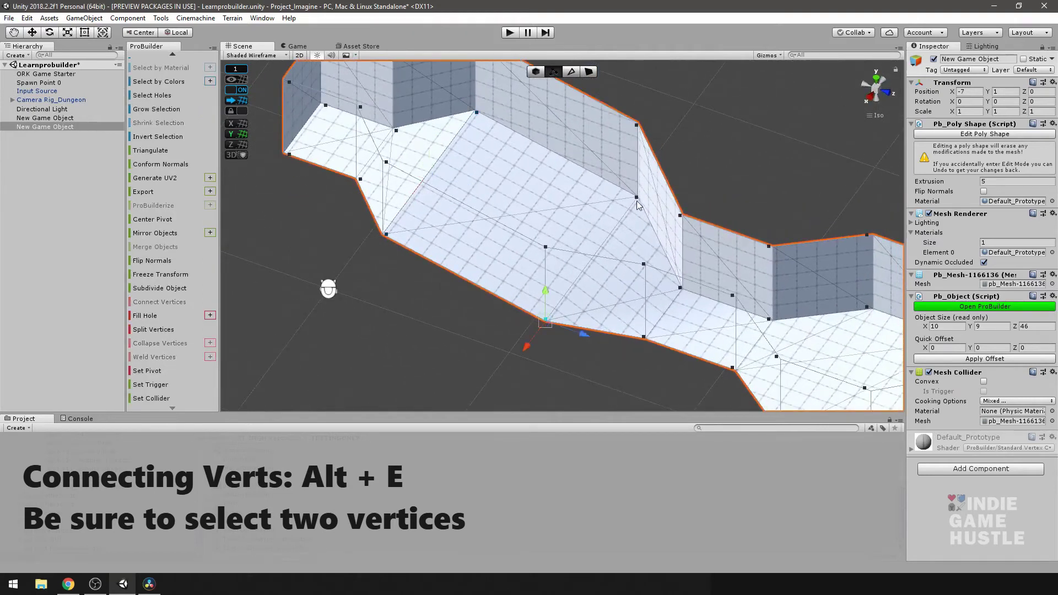
alt+drag(637, 201, 554, 198)
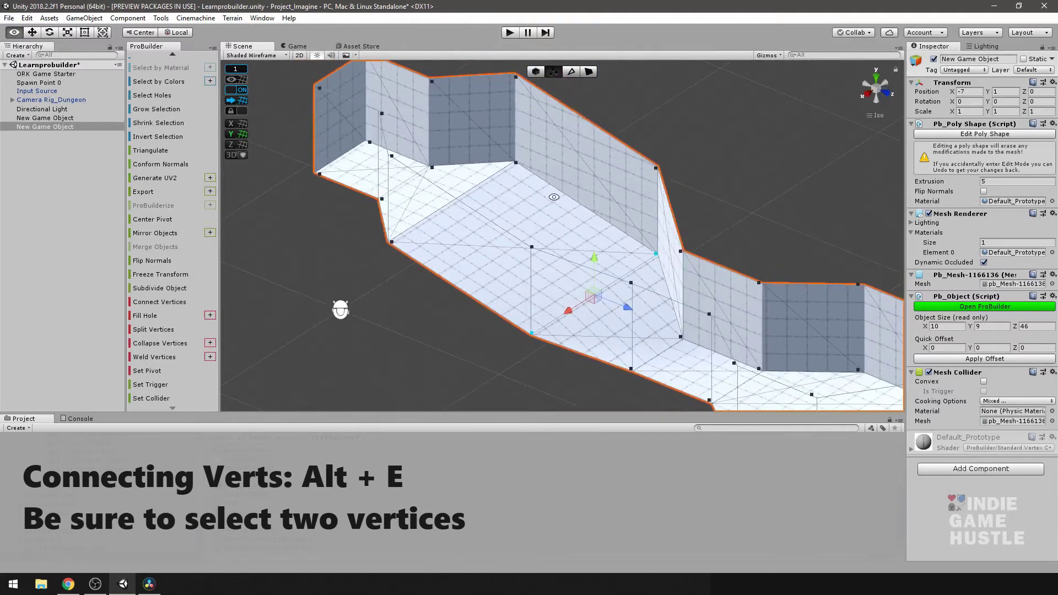
click(166, 302)
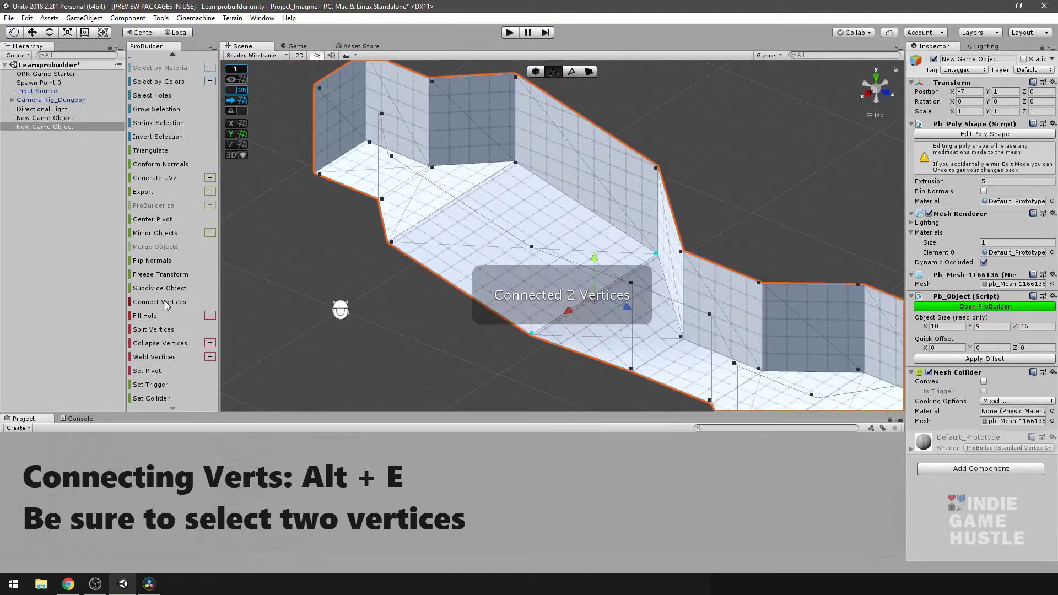
Connect the two floor vertices where the entrance passage opens into the near chamber
alt+drag(604, 194, 509, 208)
click(509, 200)
shift+click(590, 195)
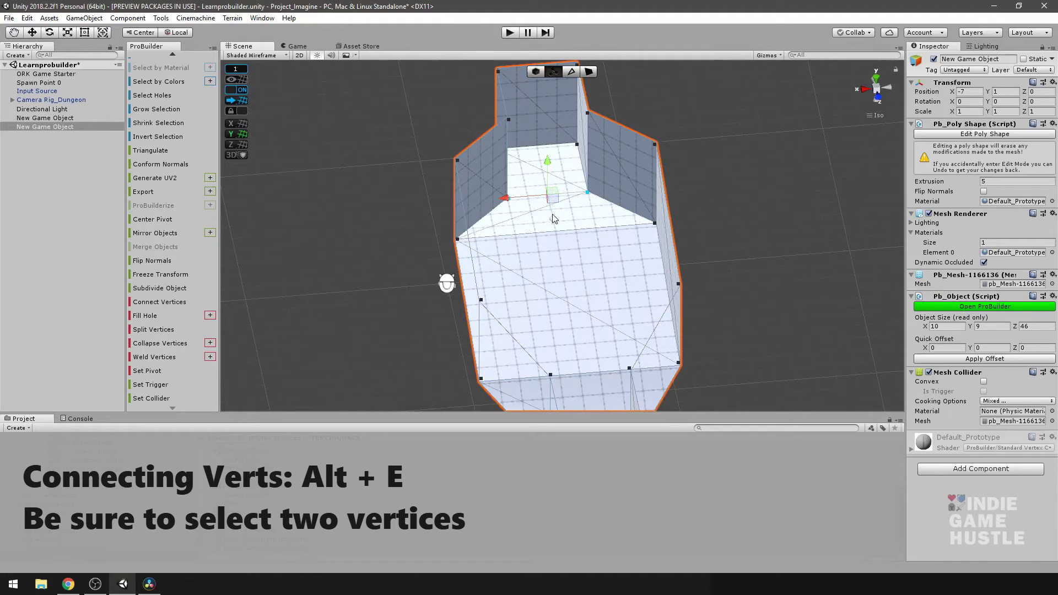
key(alt+e)
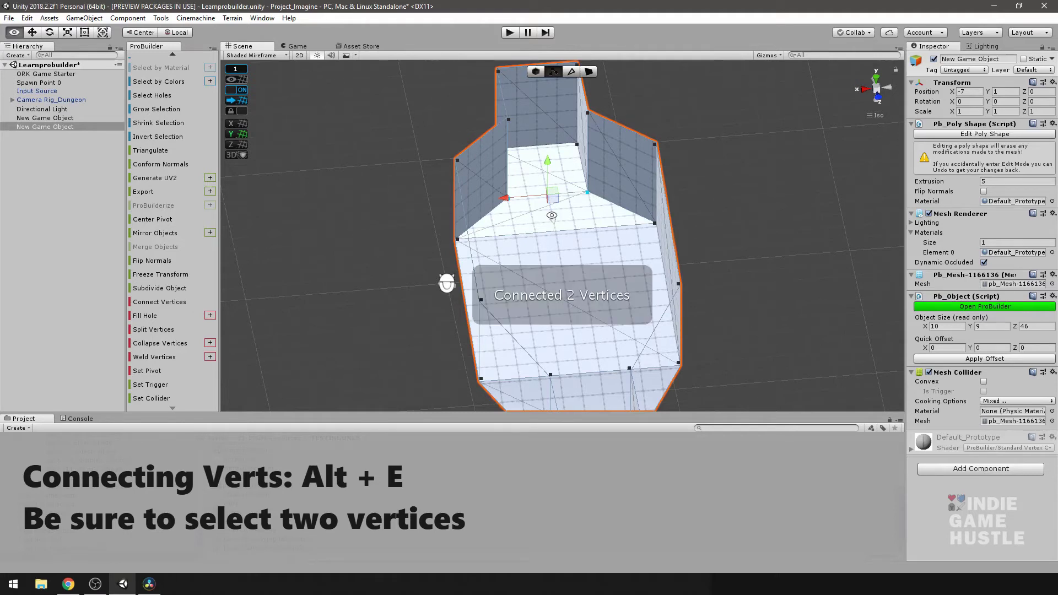
Switch to face editing and select the near chamber's and entrance passage's floor sections one by one to check the split
alt+drag(477, 231, 548, 231)
click(594, 76)
click(454, 208)
click(511, 189)
click(594, 229)
alt+drag(656, 247, 566, 226)
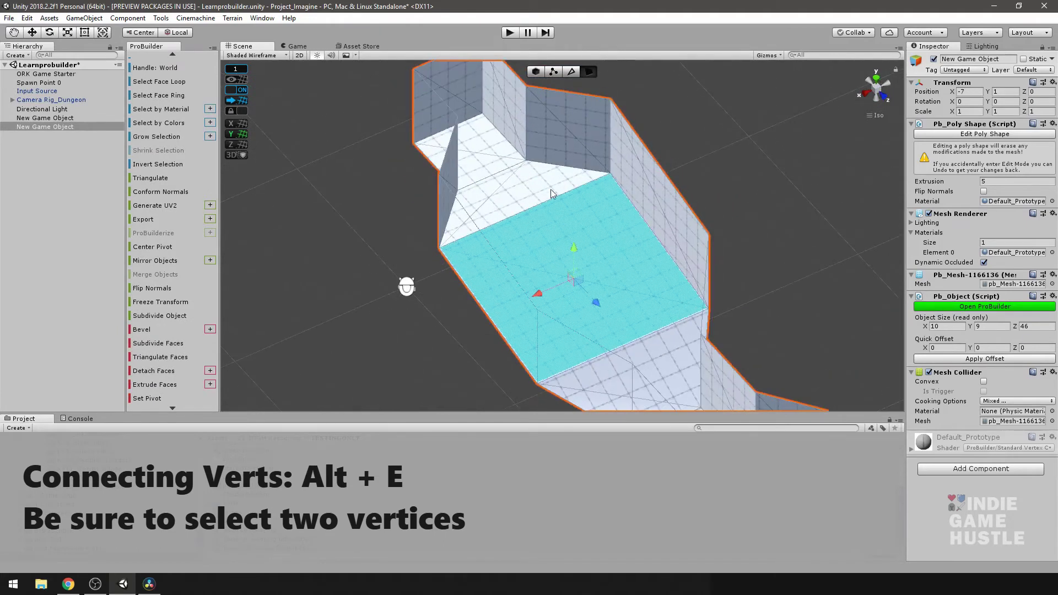
click(550, 189)
click(488, 142)
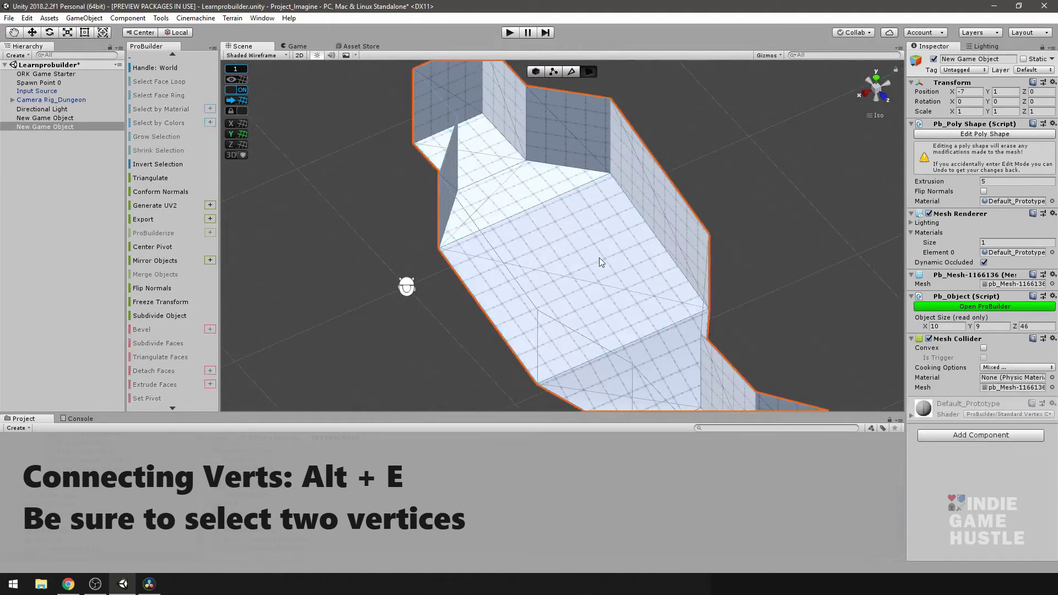
click(600, 257)
click(554, 186)
click(492, 132)
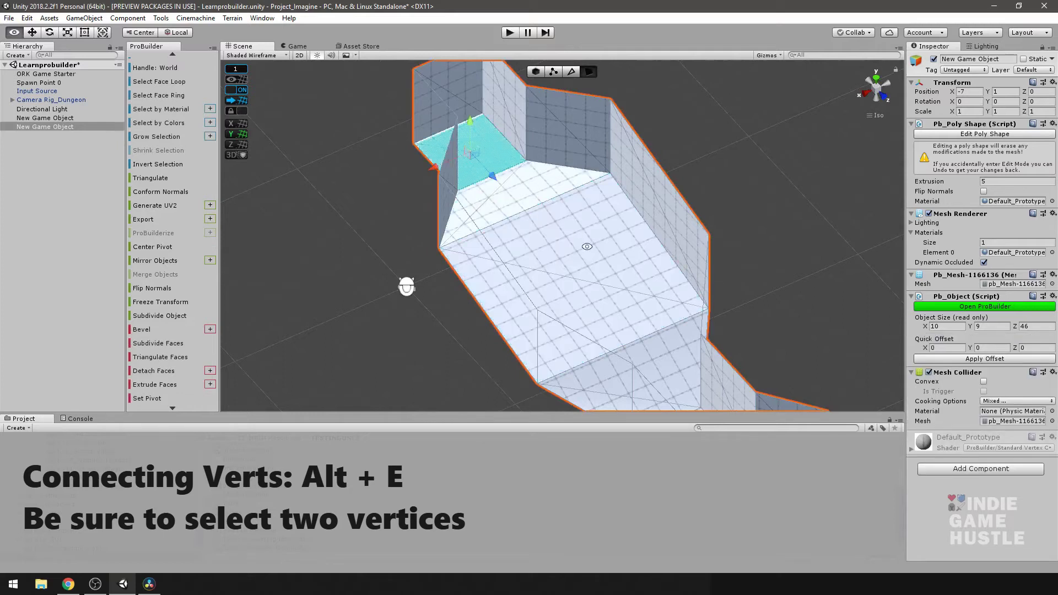
alt+drag(492, 132, 533, 316)
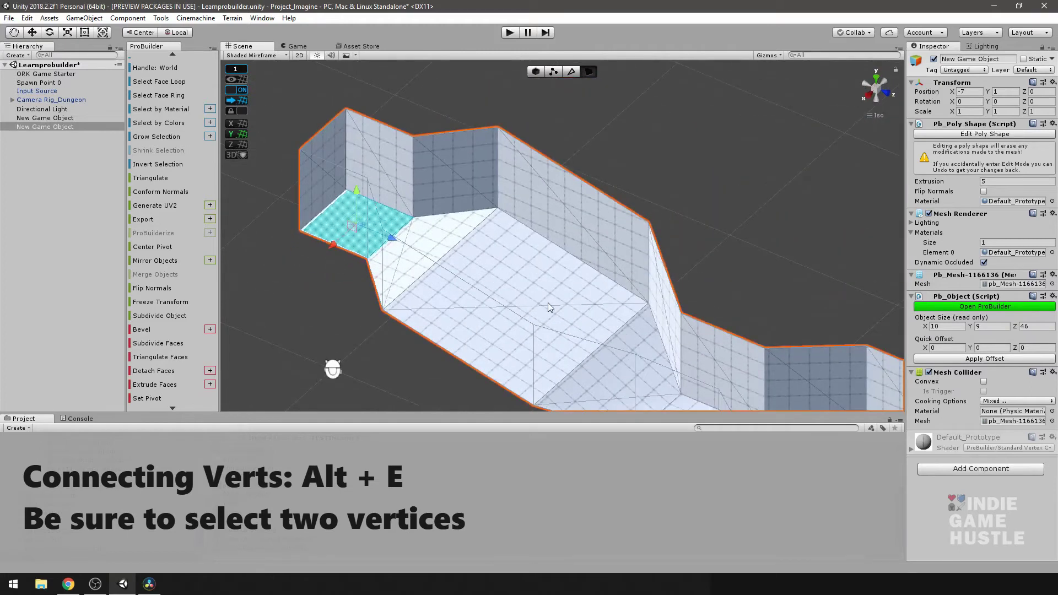
Turn on hidden element selection, inspect the mesh from the other side and turn the option off again
scroll(187, 196, up, 3)
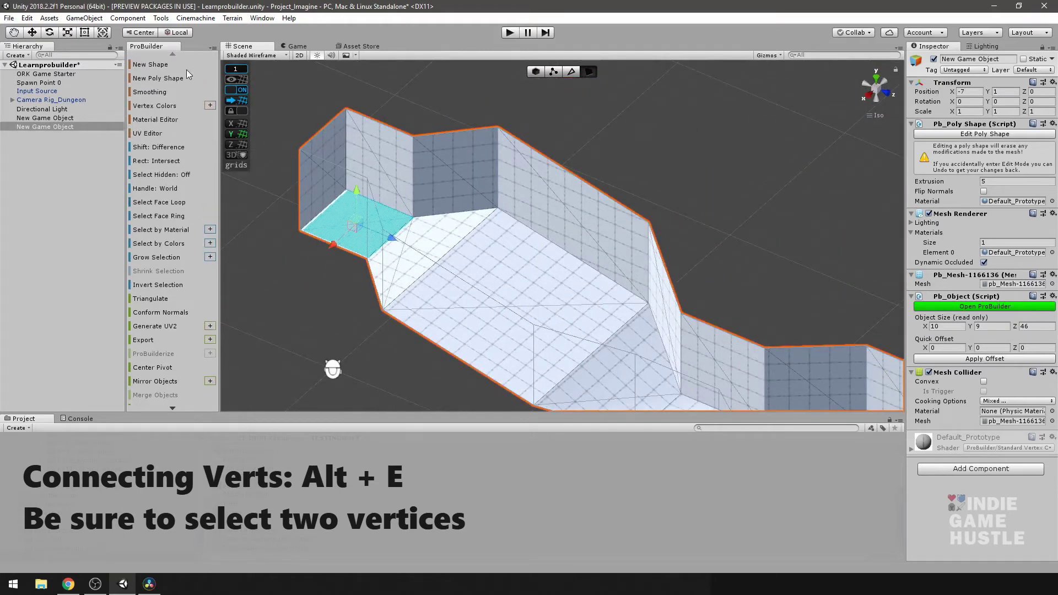
click(170, 175)
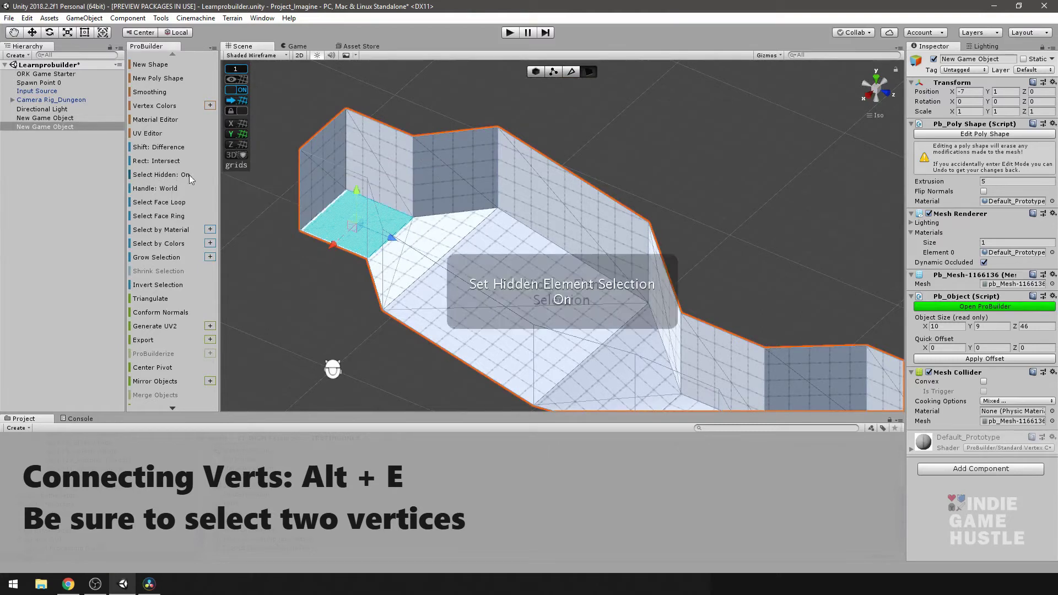
alt+drag(510, 238, 514, 52)
key(ctrl+z)
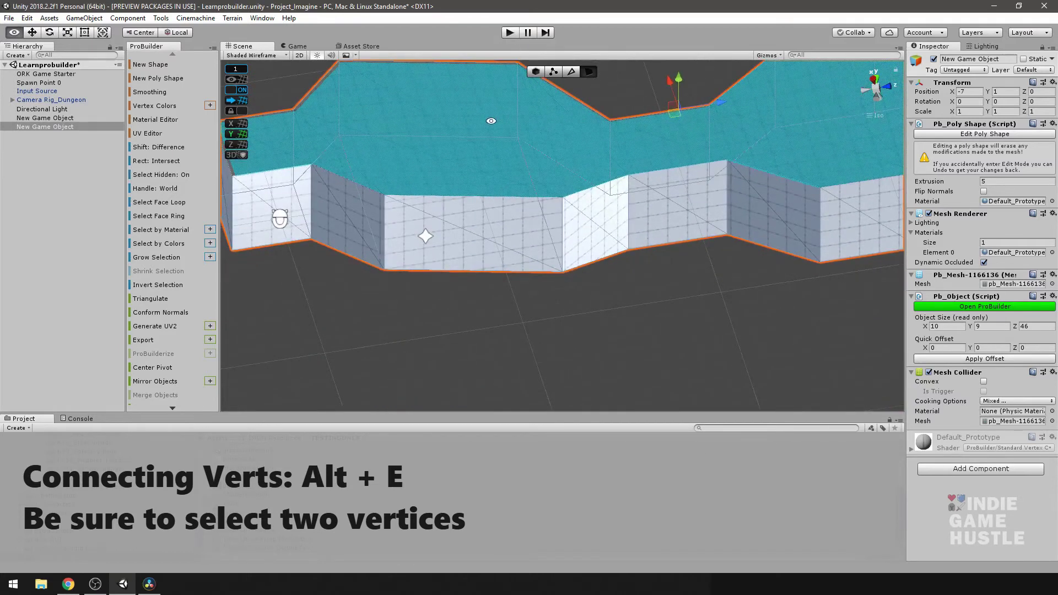
alt+drag(491, 121, 524, 257)
click(168, 174)
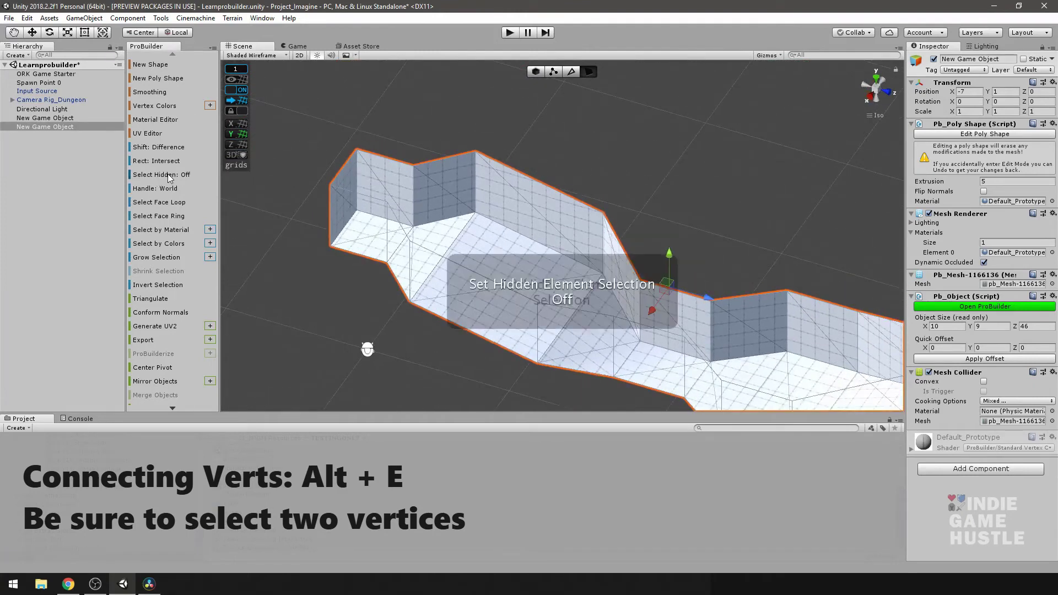
Switch to vertex editing and connect the two floor vertices where the near chamber narrows into the middle passage
alt+drag(499, 222, 533, 212)
click(553, 75)
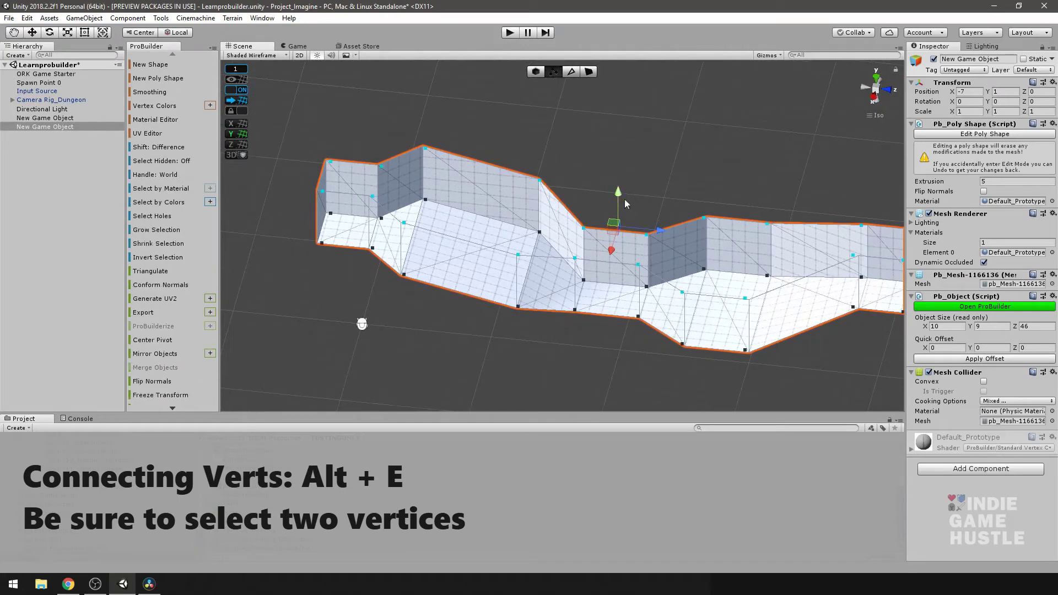
click(540, 180)
scroll(615, 240, up, 6)
alt+drag(620, 247, 579, 247)
click(562, 286)
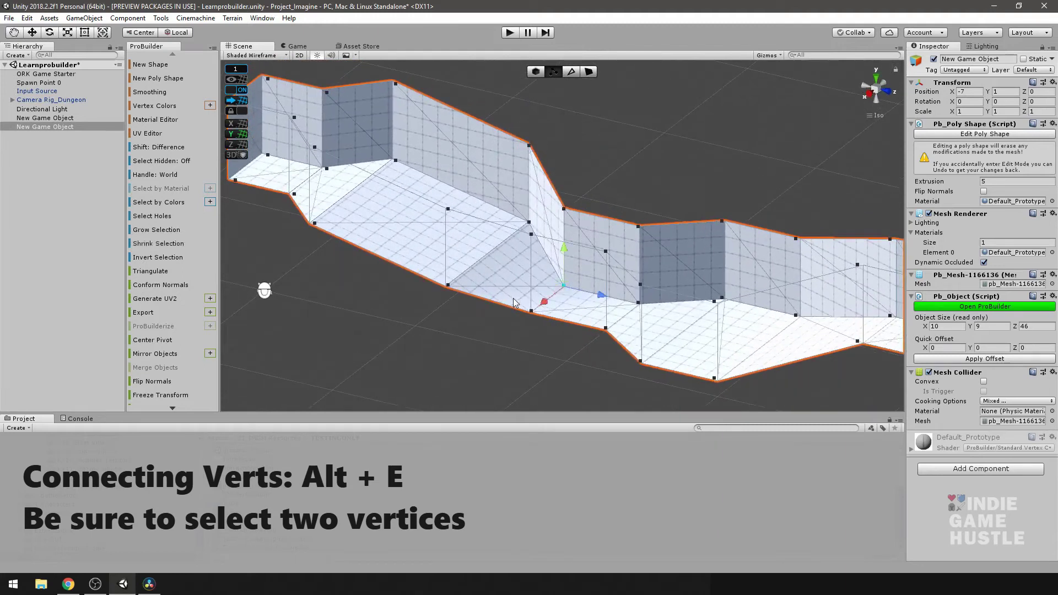
alt+drag(594, 298, 587, 303)
middle_drag(584, 276, 566, 225)
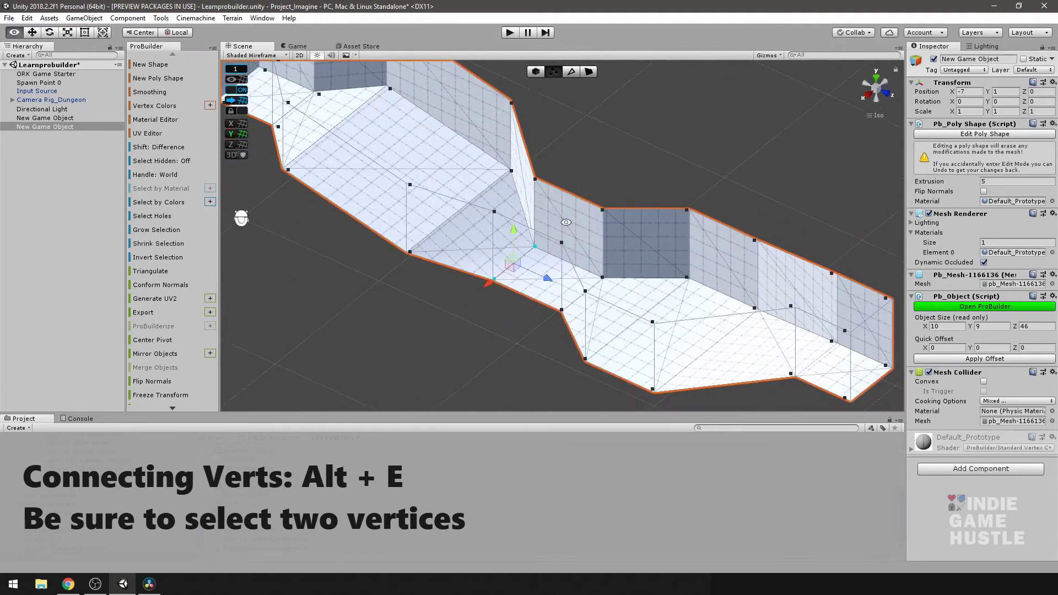
mouse_move(575, 227)
alt+mouse_down()
mouse_move(487, 253)
mouse_move(592, 236)
alt+mouse_up()
scroll(571, 266, up, 5)
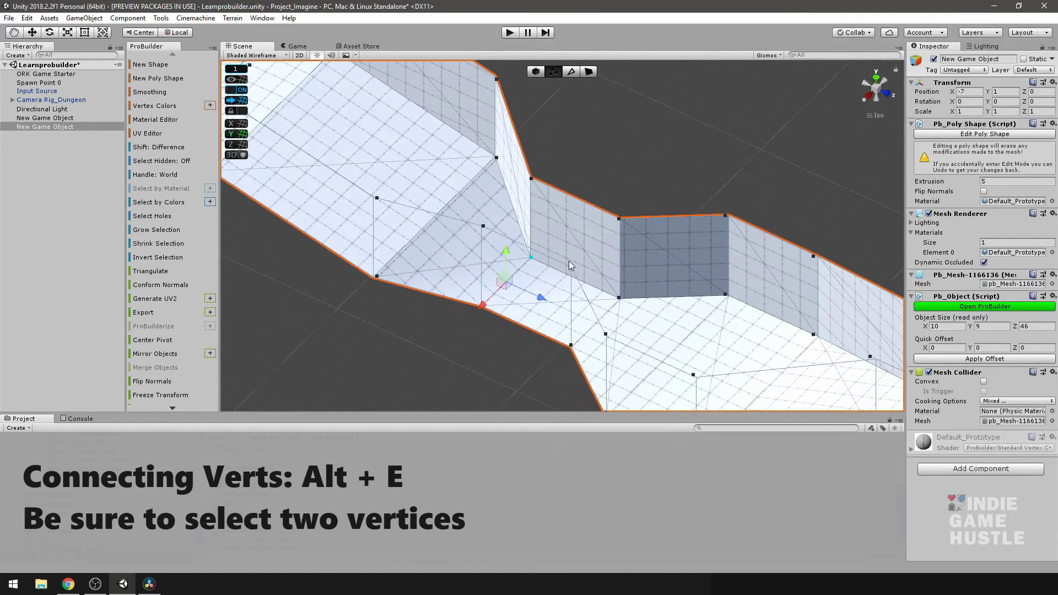
key(alt+e)
Connect the two floor vertices where the middle passage opens into the second chamber
middle_drag(701, 315, 598, 208)
scroll(601, 215, down, 3)
alt+drag(603, 220, 641, 292)
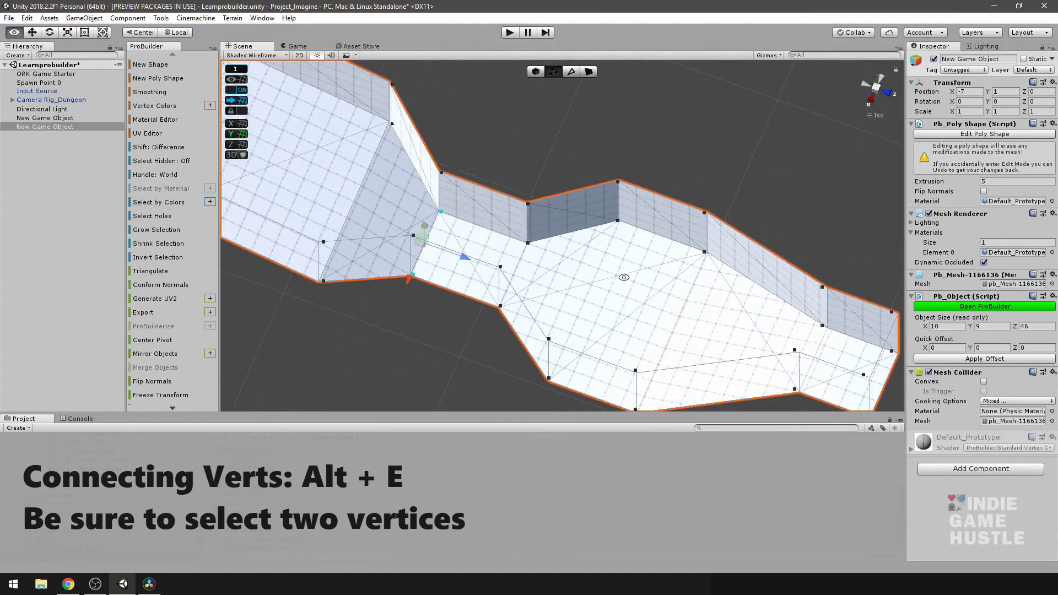
click(501, 308)
shift+click(530, 243)
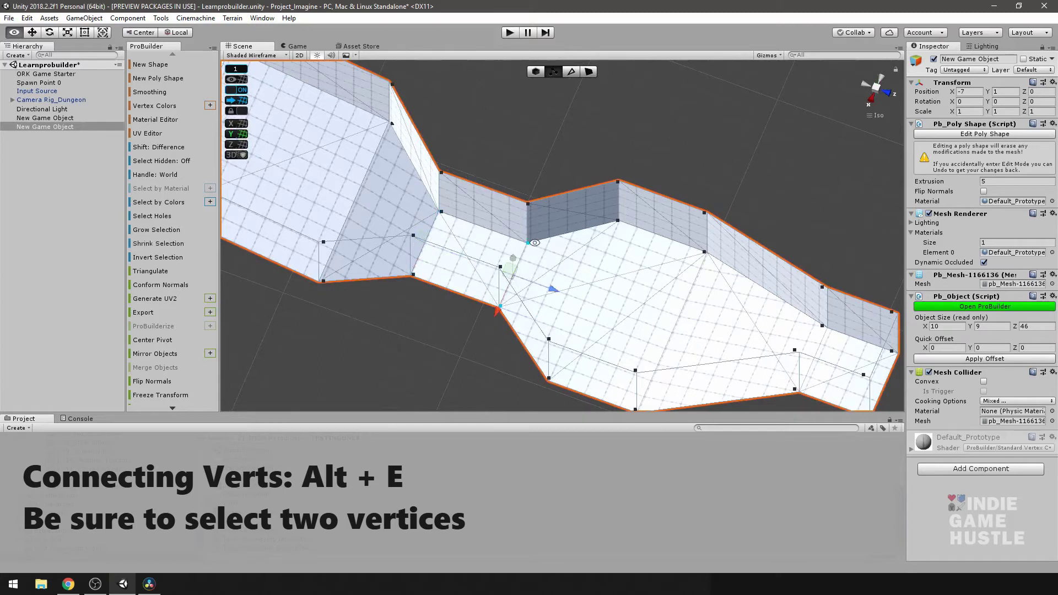
key(alt+e)
Connect the opposite floor vertices straight across the second chamber at both ends of its widest section
alt+drag(682, 297, 553, 330)
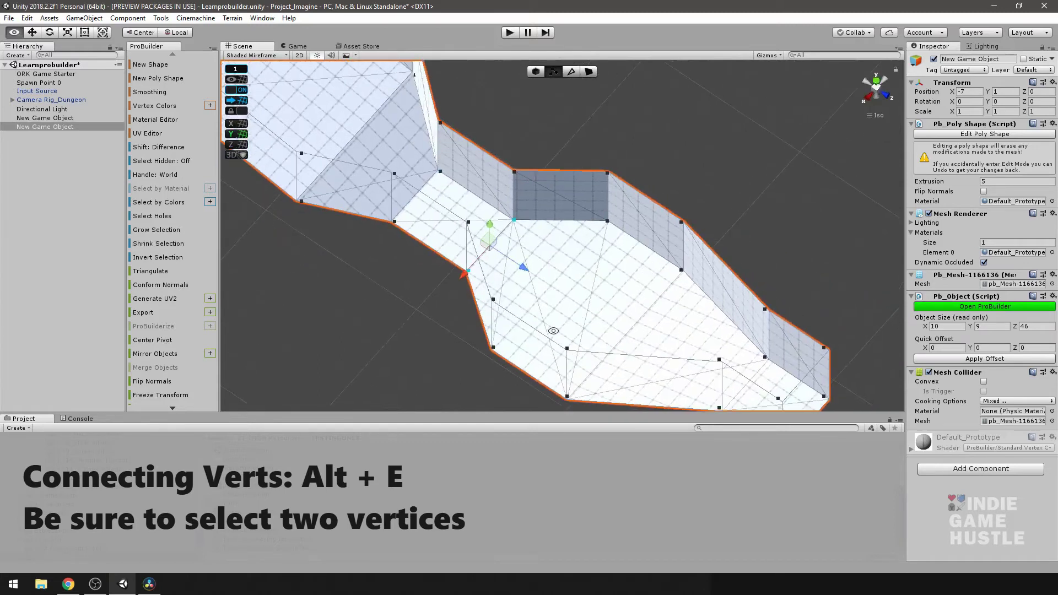
click(494, 349)
shift+click(609, 222)
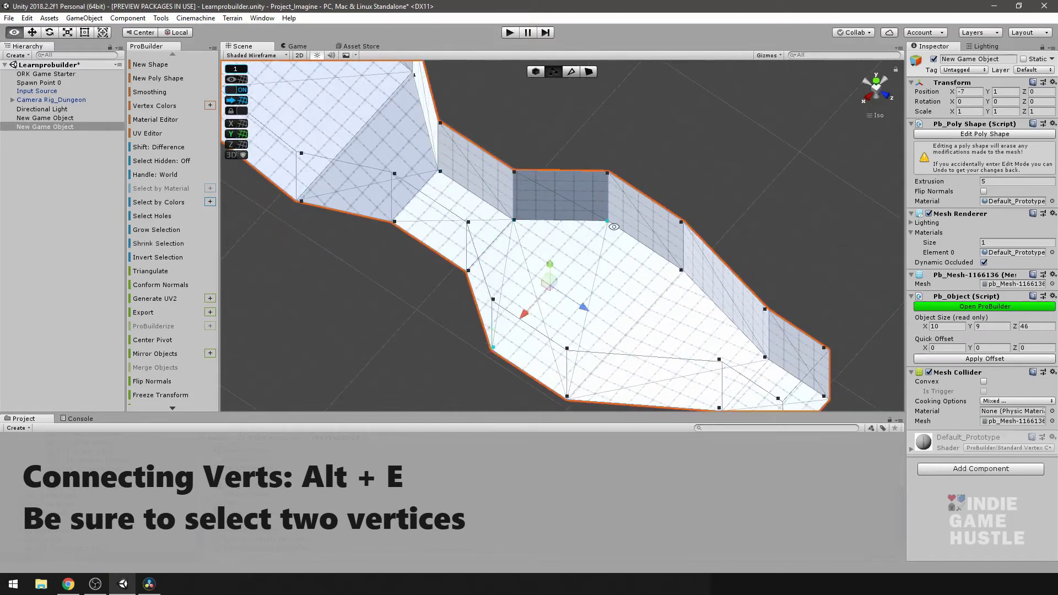
key(alt+e)
alt+drag(613, 227, 558, 354)
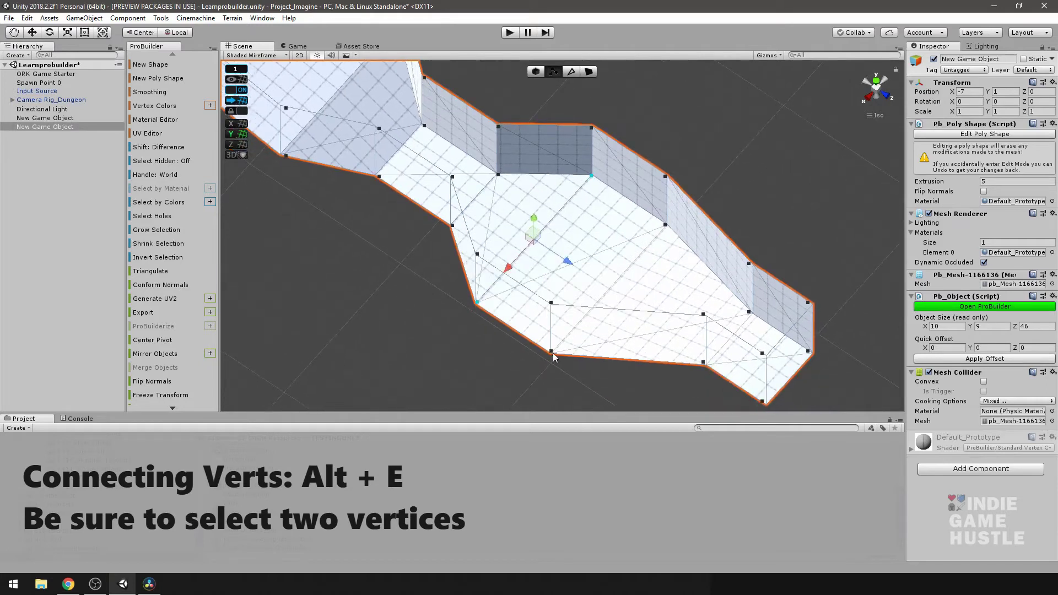
click(552, 353)
shift+click(666, 227)
key(alt+e)
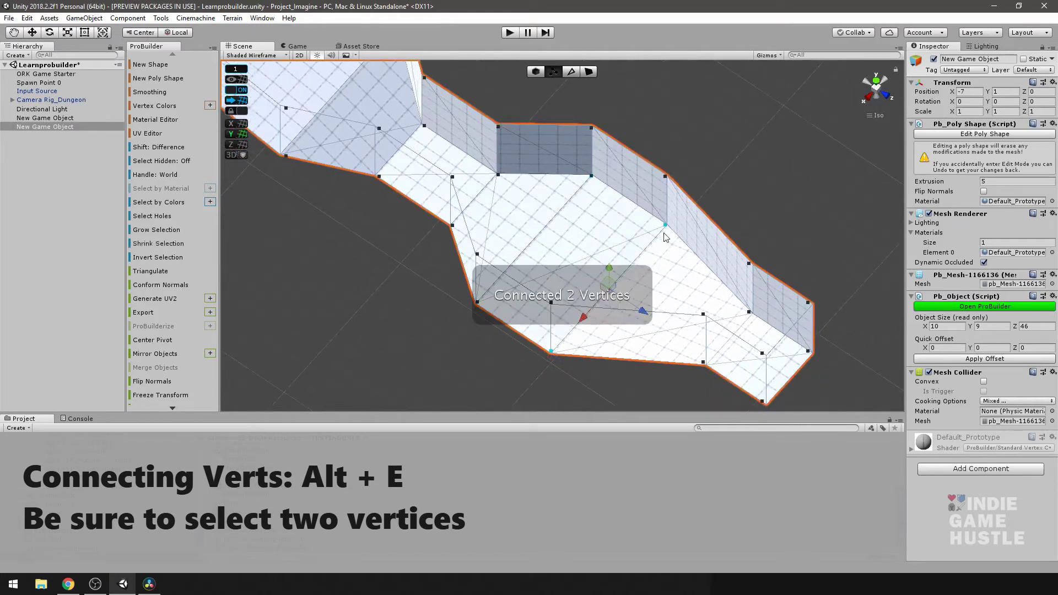
Connect the two floor vertices where the second chamber narrows into the far end passage
middle_drag(713, 301, 660, 298)
alt+drag(660, 297, 672, 282)
click(676, 312)
shift+click(717, 265)
key(alt+e)
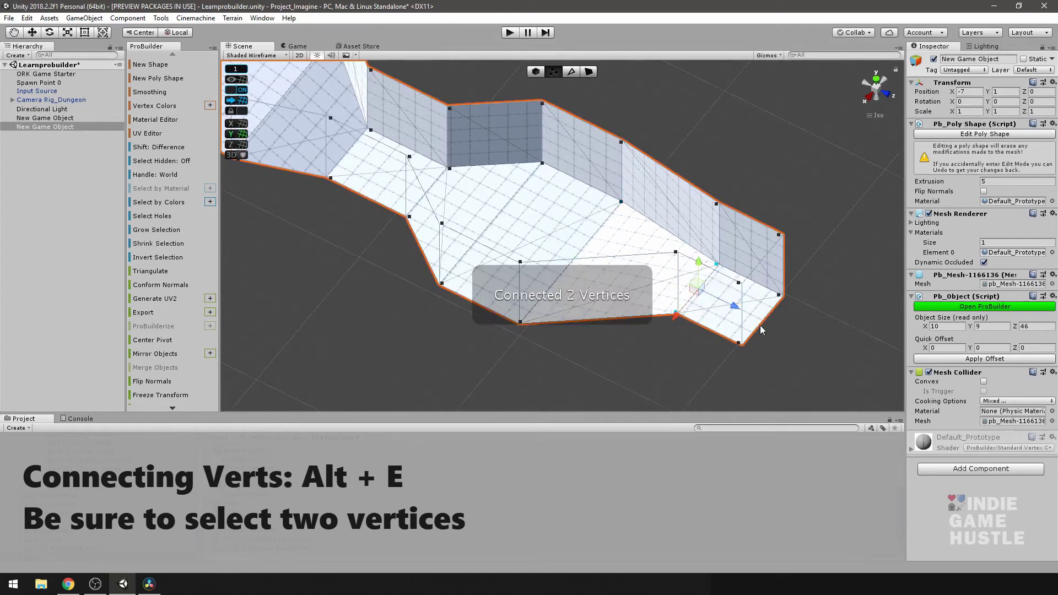
Switch to face editing and select the floor sections of the second chamber, passages and near chamber one by one to check the split
middle_drag(766, 313, 747, 300)
alt+drag(509, 193, 594, 193)
middle_drag(594, 192, 649, 227)
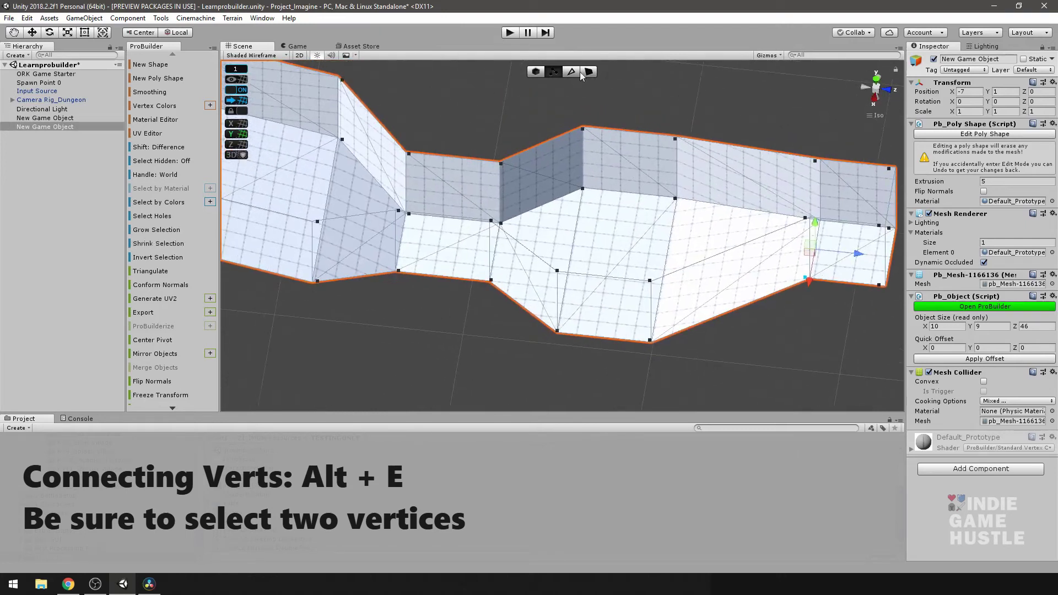
click(583, 72)
click(624, 214)
click(543, 221)
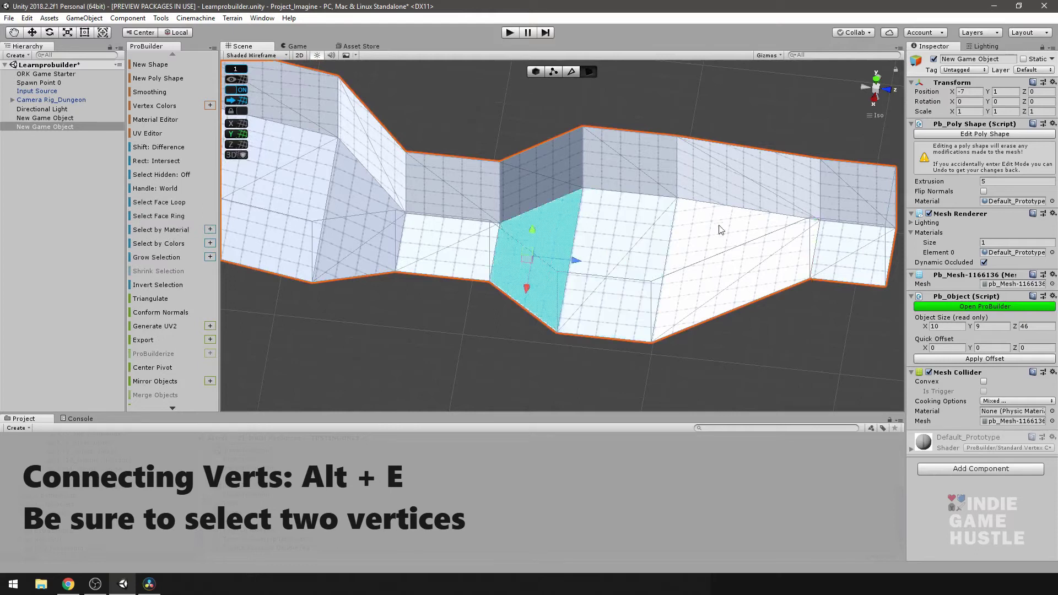
click(719, 231)
click(839, 243)
click(463, 241)
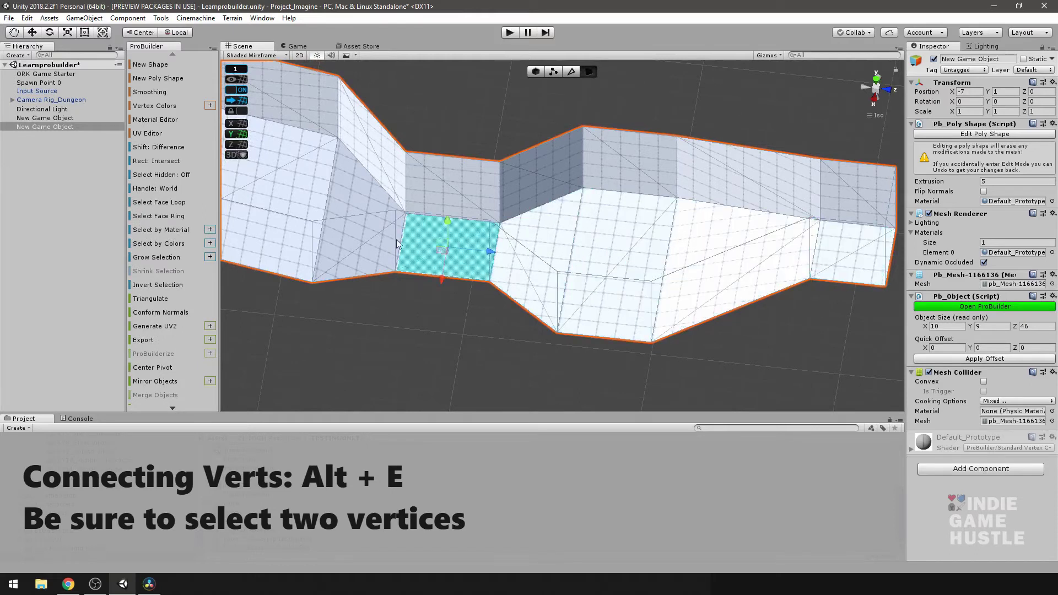
click(359, 210)
alt+drag(360, 209, 268, 345)
click(455, 213)
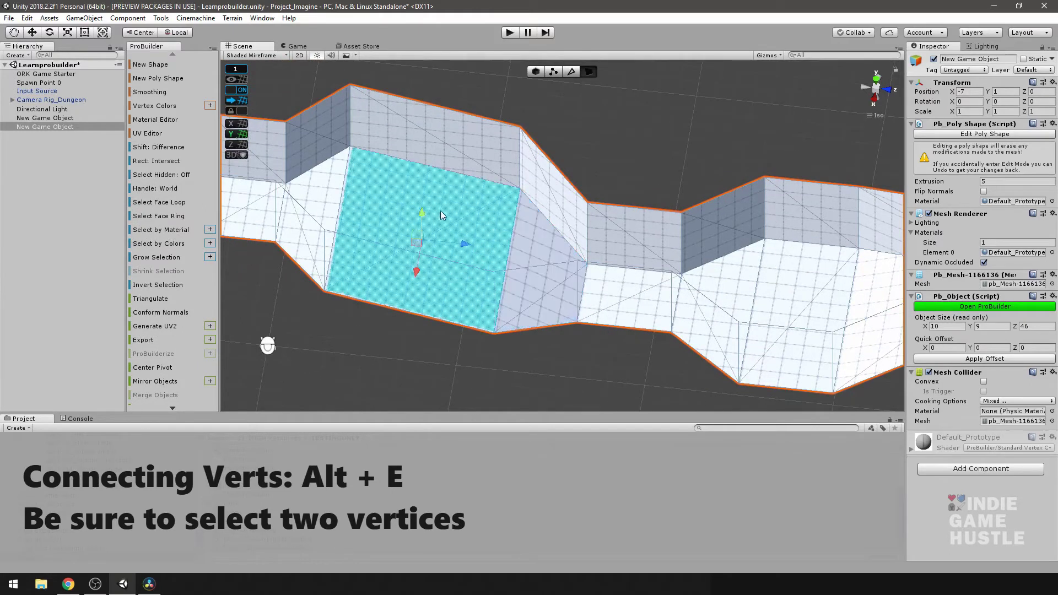
alt+drag(456, 212, 521, 273)
middle_drag(522, 272, 508, 269)
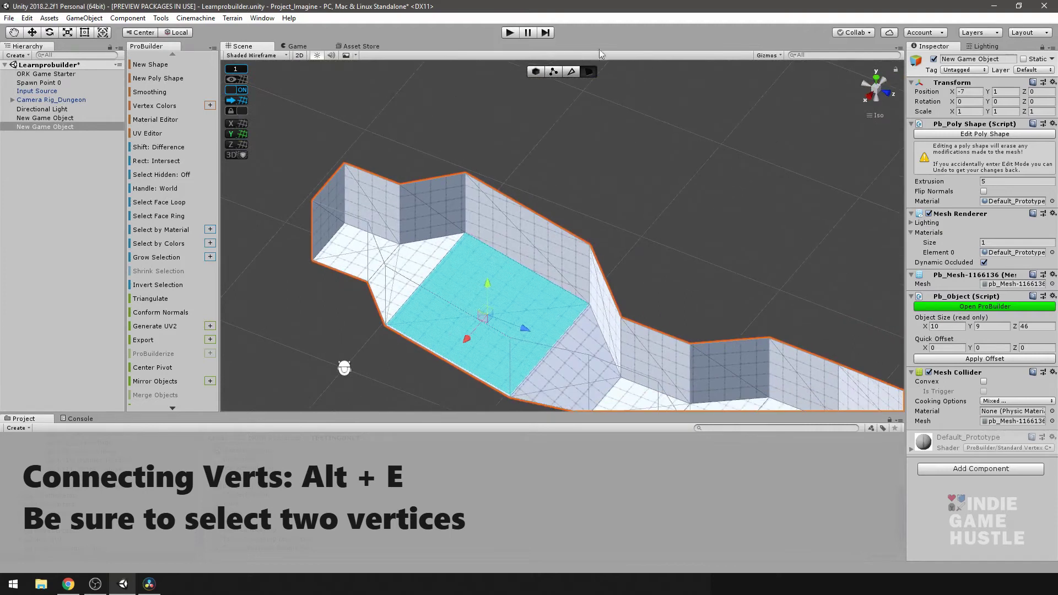
Switch to vertex editing and connect opposite ceiling vertices where the entrance passage opens into the near chamber and where that chamber reaches full width
click(553, 72)
alt+drag(381, 234, 369, 244)
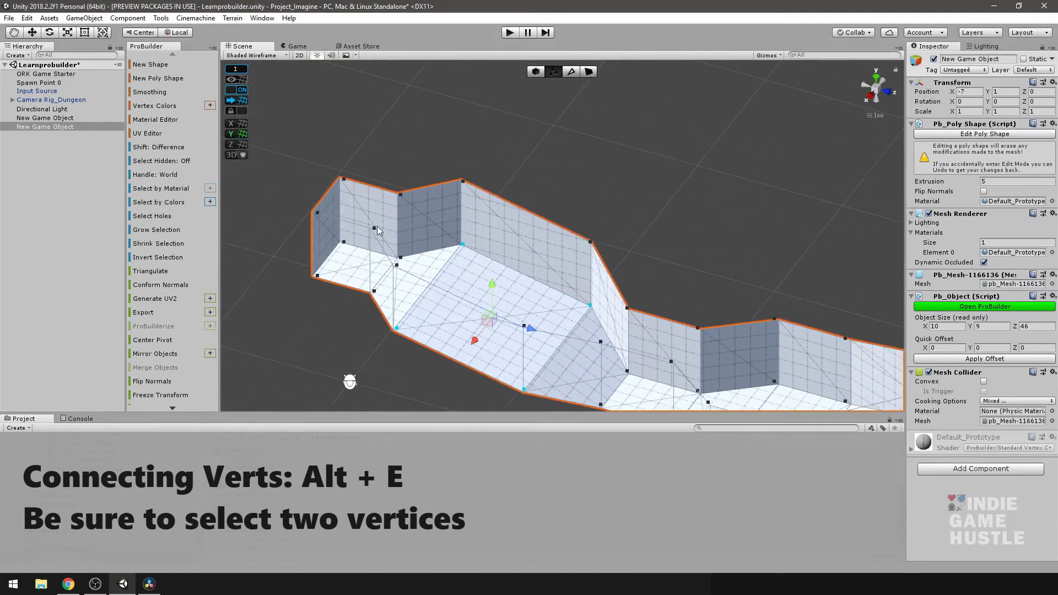
click(376, 229)
shift+click(401, 195)
key(alt+e)
click(395, 266)
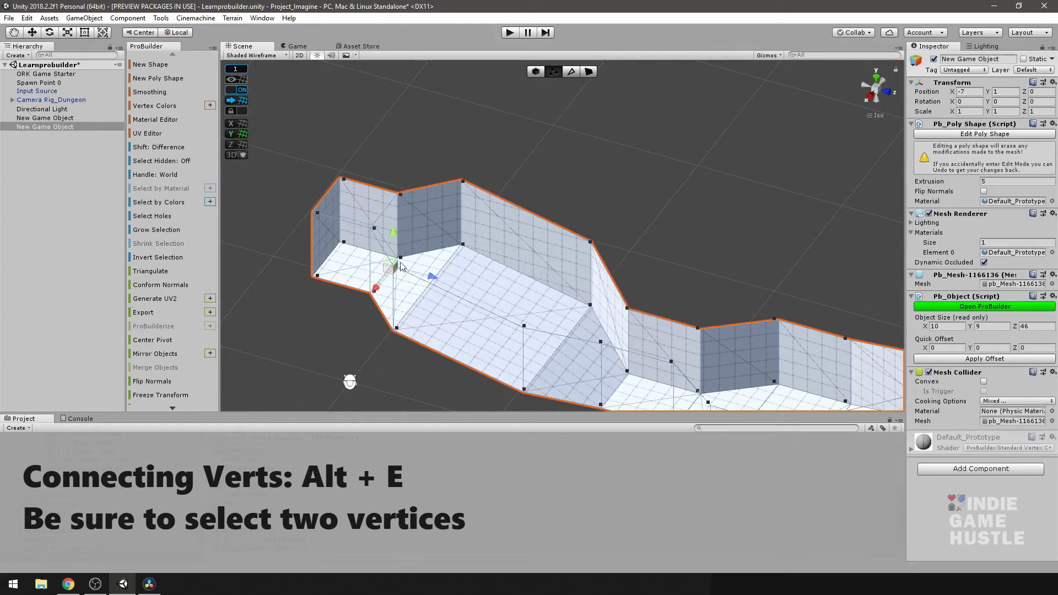
shift+click(465, 184)
key(alt+e)
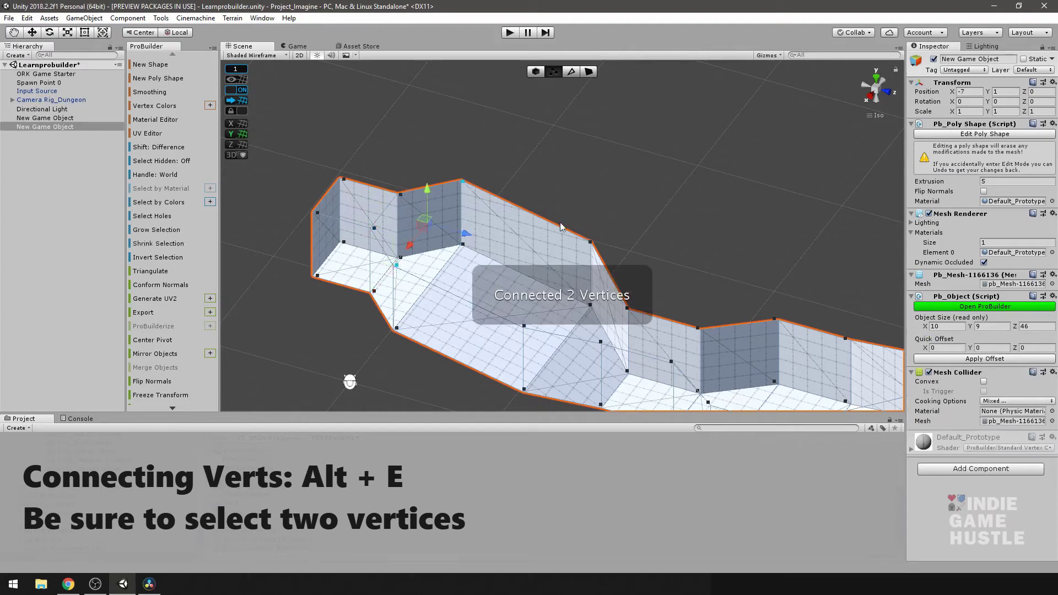
Connect opposite ceiling vertices at the far end of the near chamber's widest section and where it narrows into the middle passage
alt+drag(464, 182, 493, 238)
click(509, 240)
shift+click(590, 173)
key(alt+e)
alt+drag(590, 173, 588, 202)
click(574, 215)
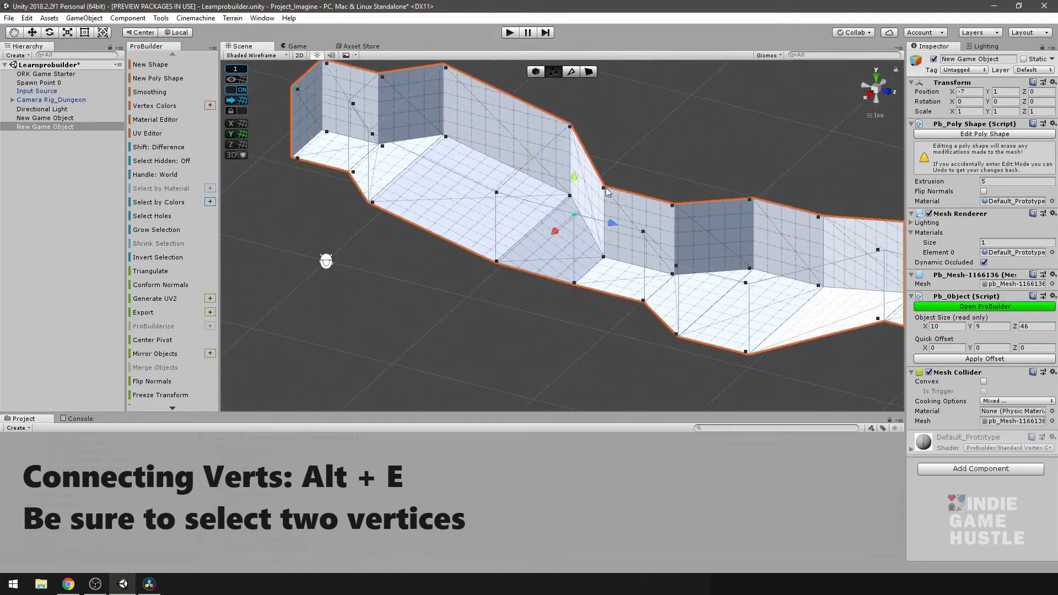
shift+click(604, 188)
key(alt+e)
Connect opposite ceiling vertices where the middle passage opens into the second chamber and where that chamber reaches full width
middle_drag(647, 237, 611, 236)
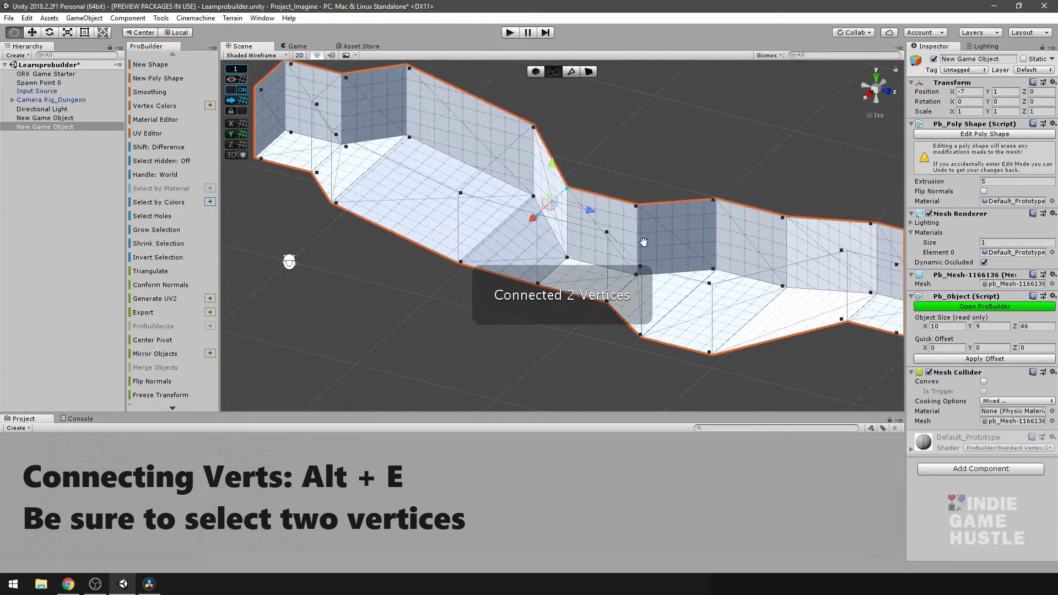
click(607, 232)
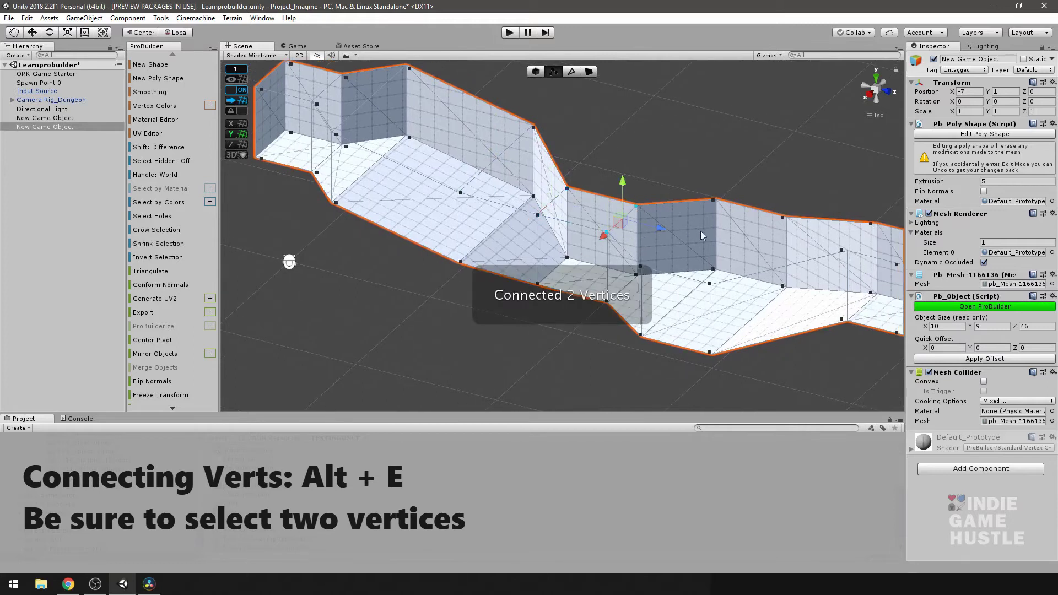
alt+drag(703, 236, 702, 259)
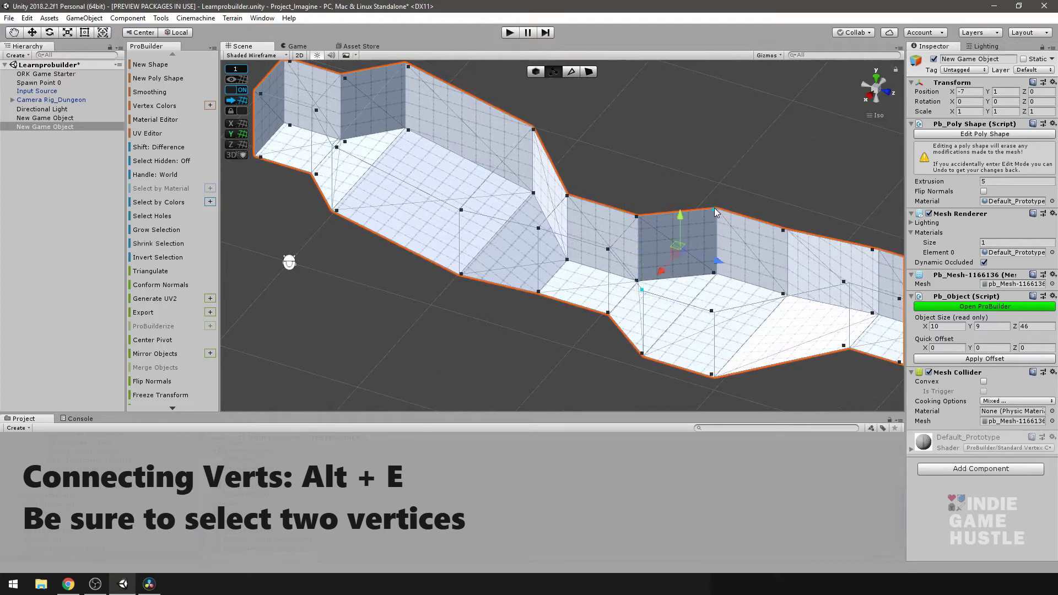
key(alt+e)
Connect opposite ceiling vertices at the far end of the second chamber's widest section and where it narrows into the end passage
alt+drag(755, 243, 669, 292)
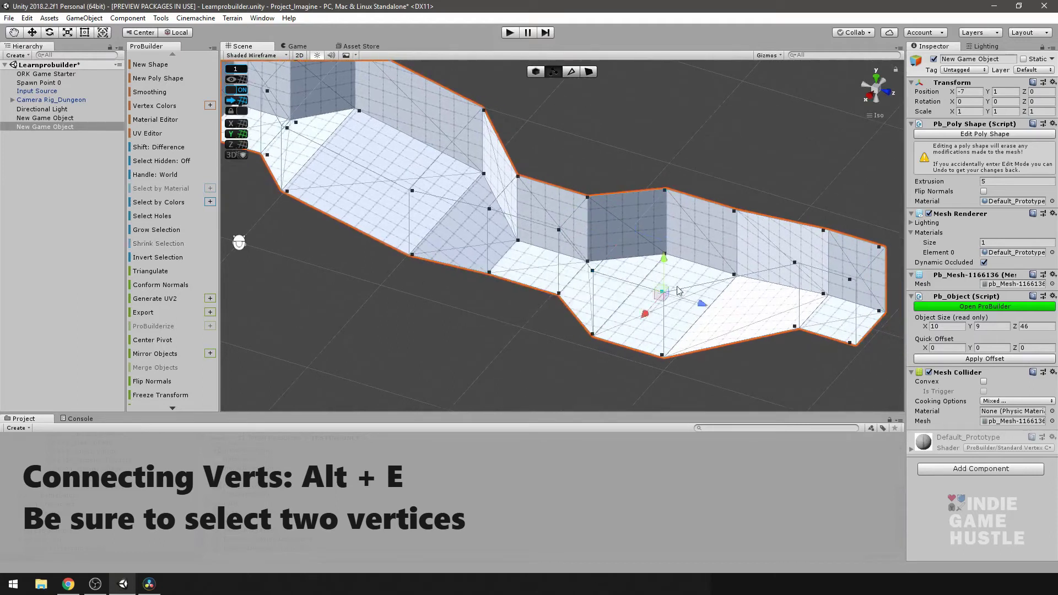
key(alt+e)
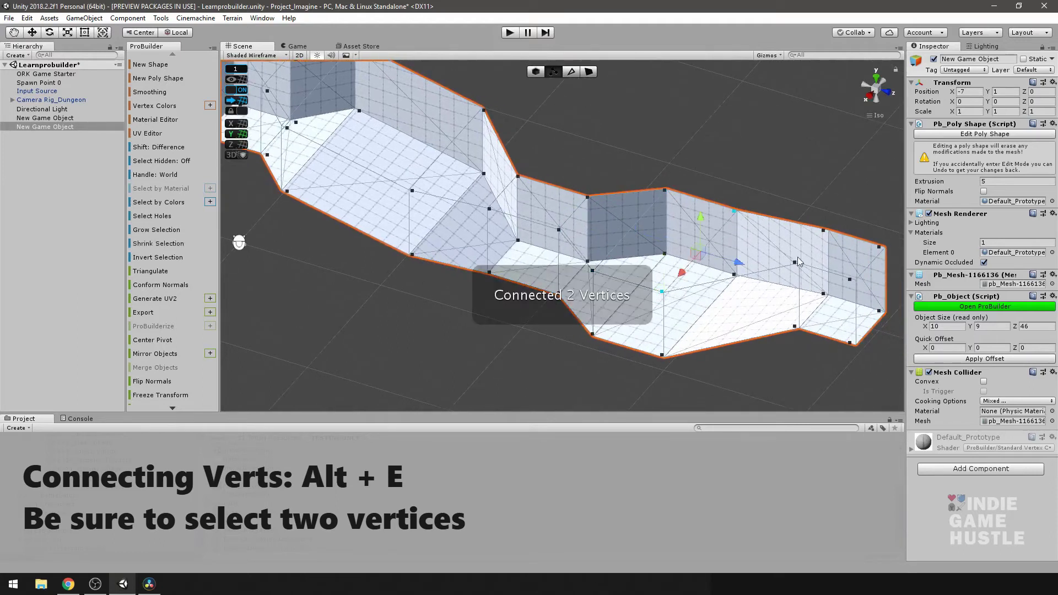
alt+drag(798, 256, 741, 281)
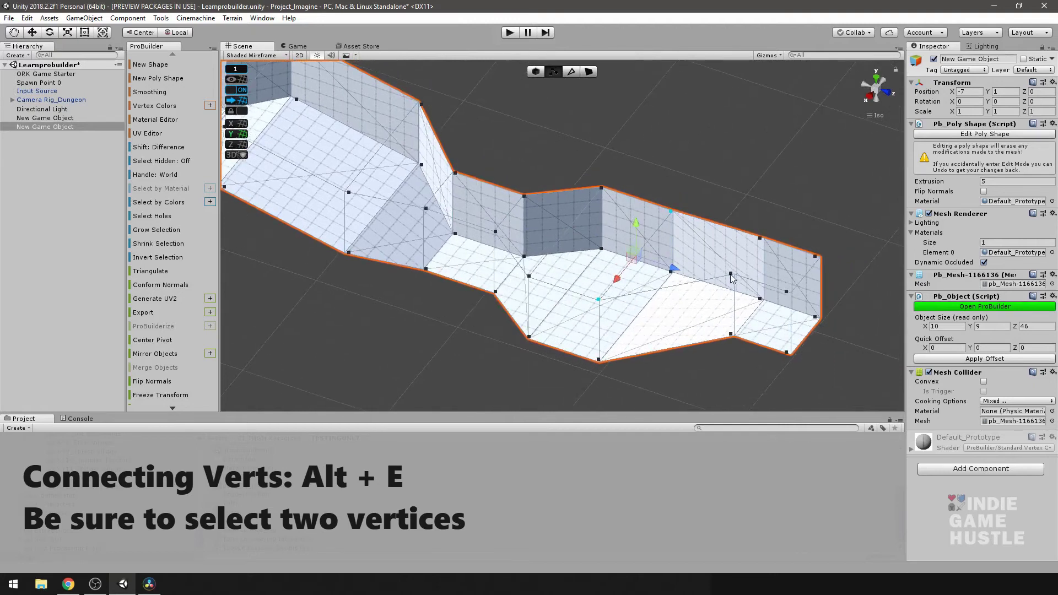
shift+click(761, 240)
key(alt+e)
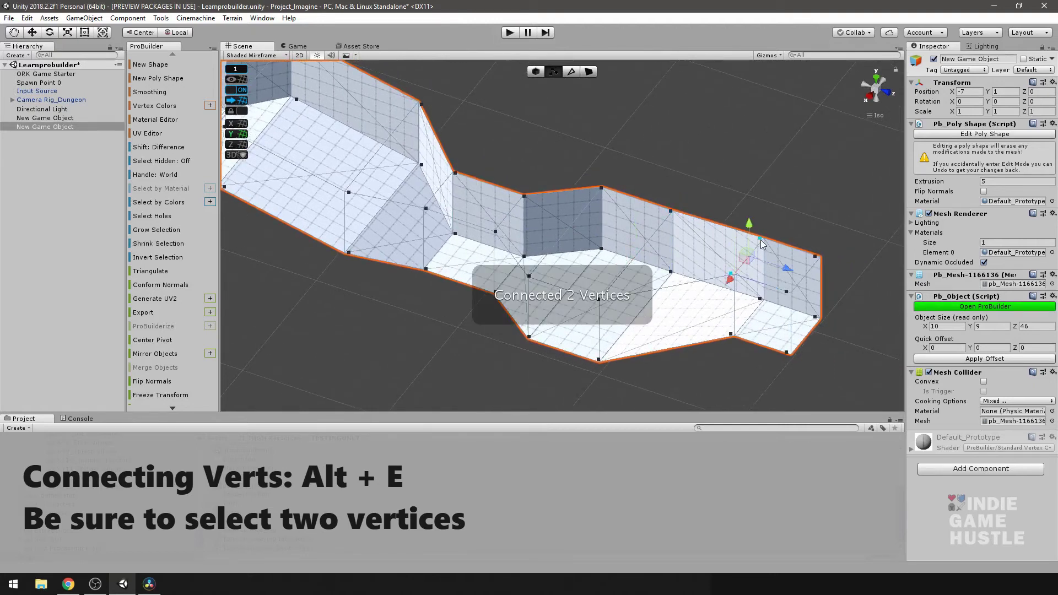
Switch to face editing and select the ceiling sections one by one from below to check the split
alt+drag(563, 184, 582, 60)
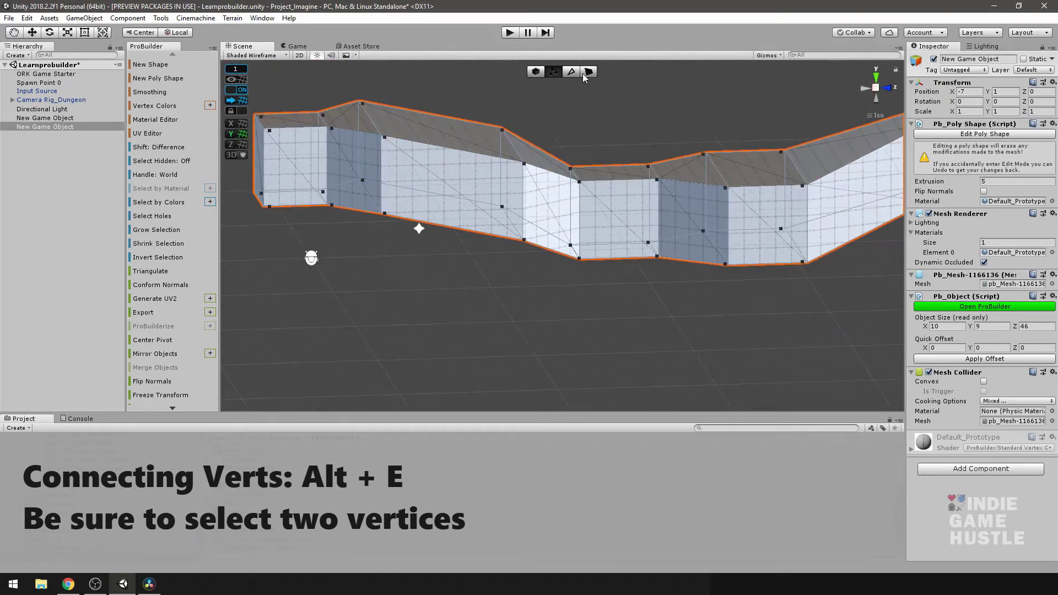
click(587, 71)
alt+drag(485, 83, 462, 108)
click(462, 108)
click(560, 145)
click(632, 155)
click(709, 164)
click(789, 156)
click(821, 144)
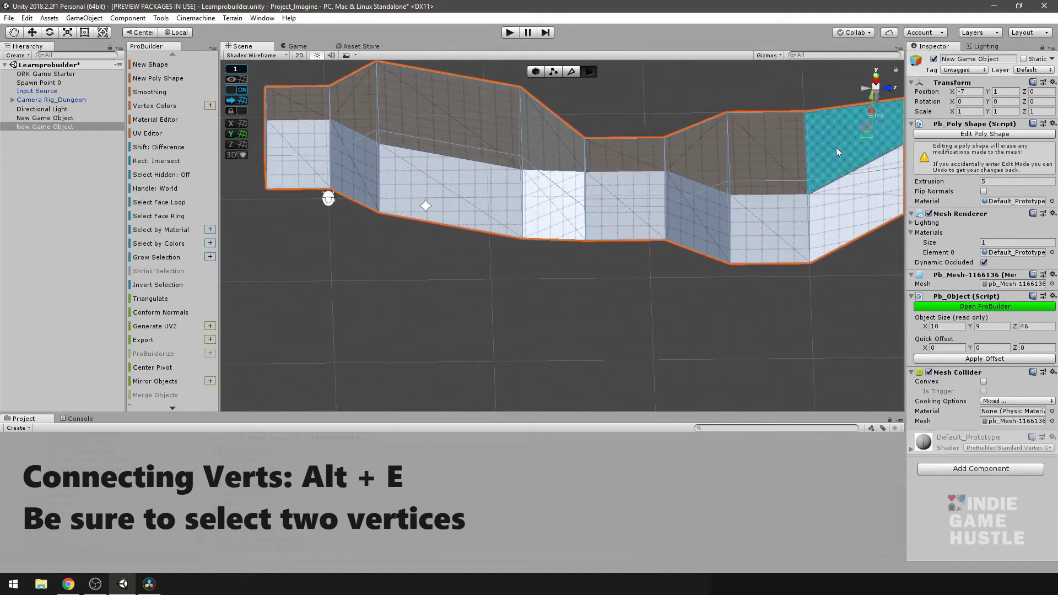
Align the scene view to look straight down from the top and turn on hidden element selection
alt+drag(656, 145, 505, 255)
alt+middle_drag(505, 254, 609, 310)
alt+drag(610, 310, 558, 283)
scroll(558, 283, up, 2)
scroll(559, 283, up, 4)
middle_drag(559, 283, 535, 305)
alt+drag(603, 188, 739, 182)
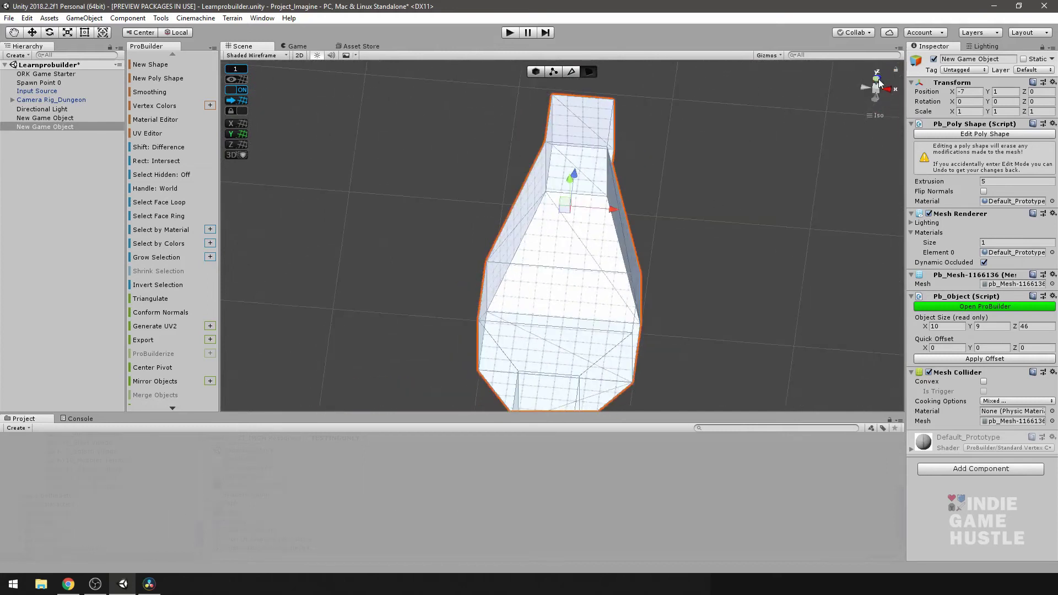
click(878, 79)
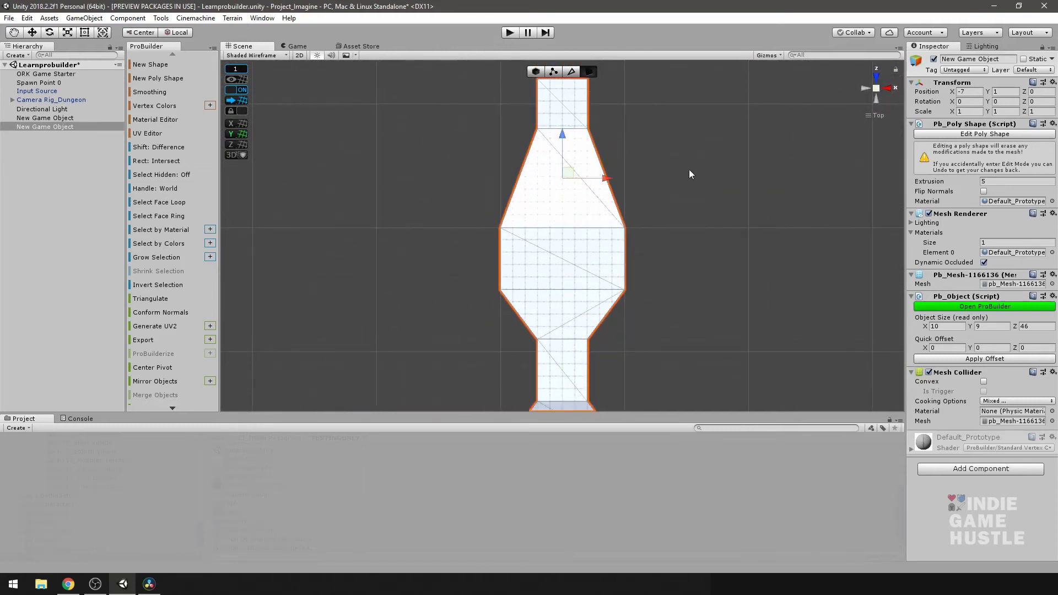
alt+drag(711, 158, 833, 69)
click(877, 87)
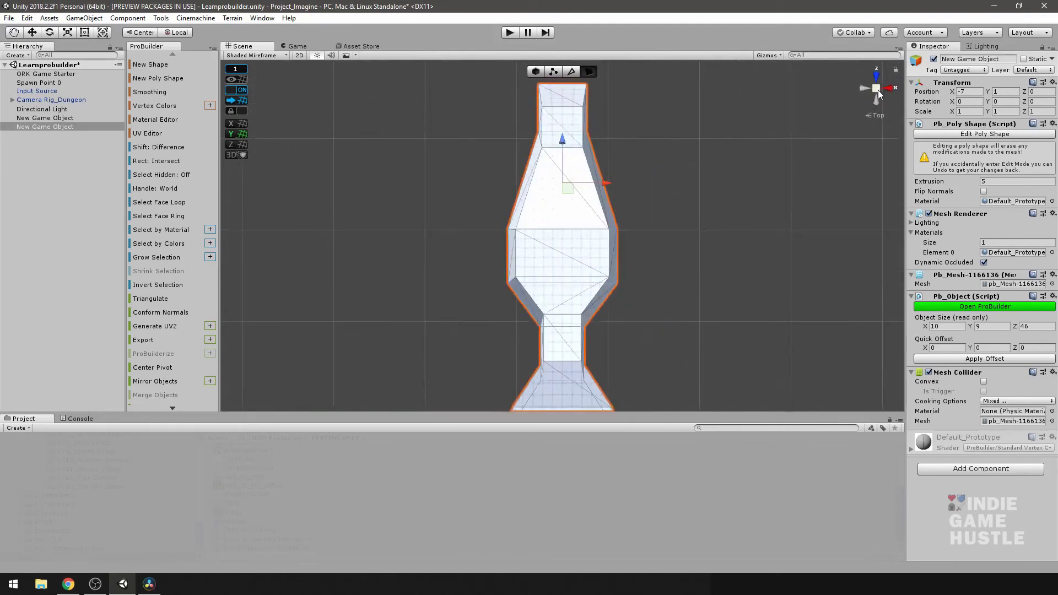
click(878, 90)
scroll(692, 227, down, 1)
middle_drag(681, 264, 676, 171)
scroll(647, 226, down, 2)
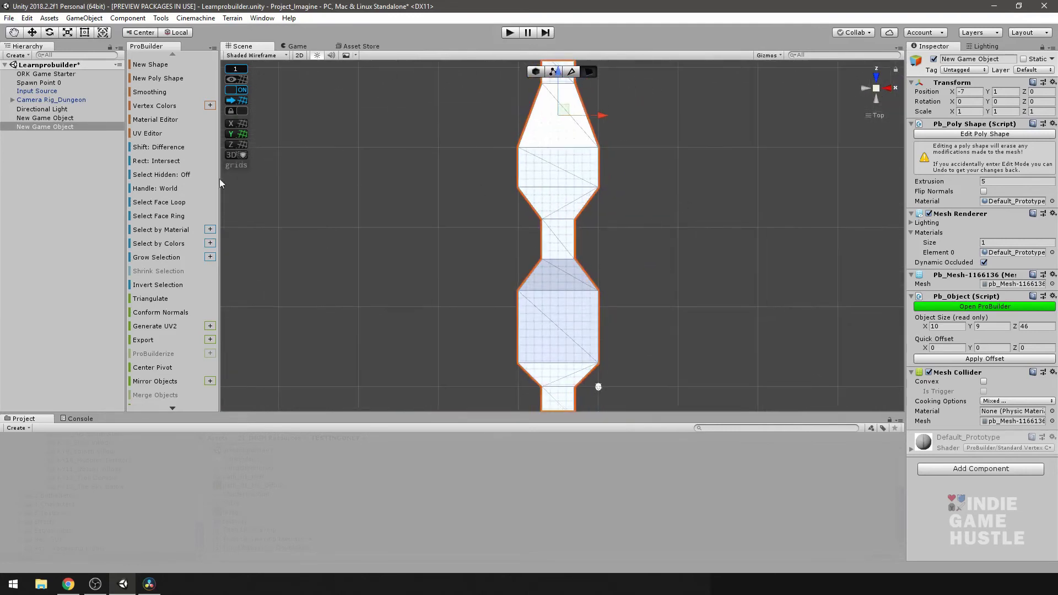
click(166, 175)
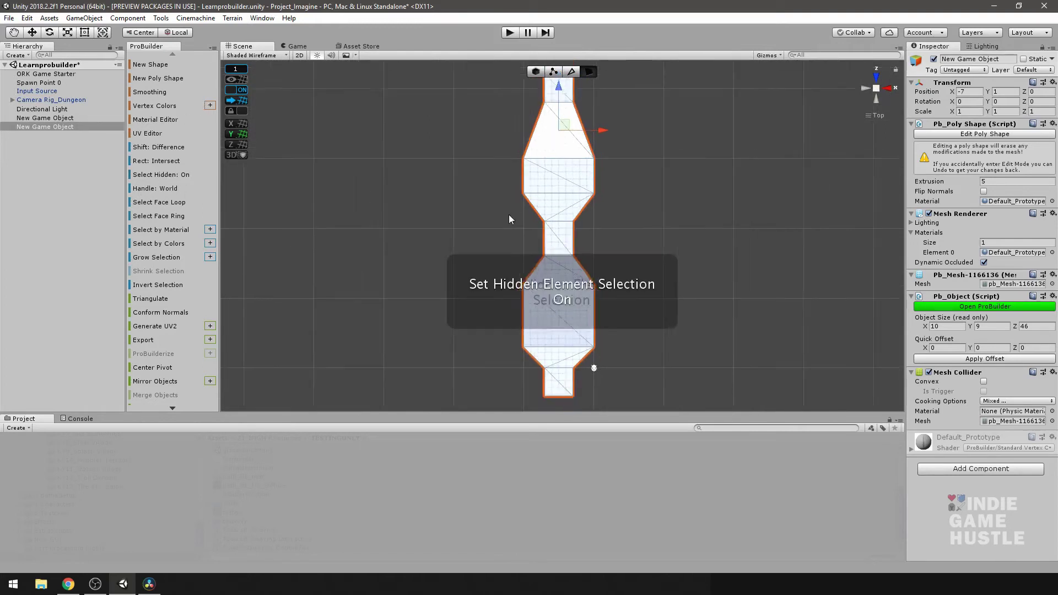
scroll(573, 237, up, 2)
middle_drag(574, 234, 579, 312)
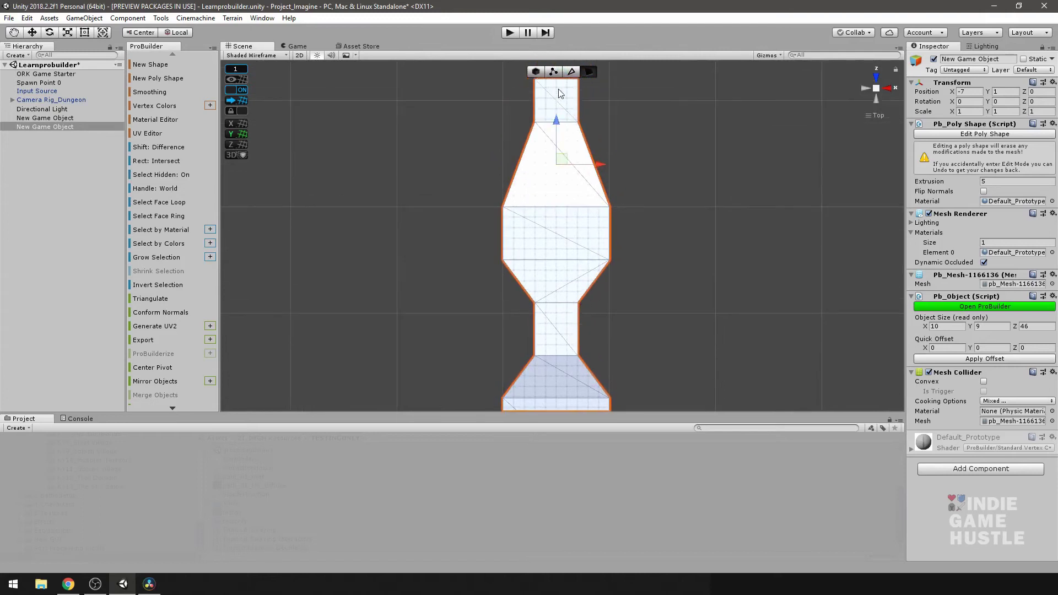
Switch to vertex editing and box-select a corner of the second chamber with hidden element selection off and again with it on
click(554, 72)
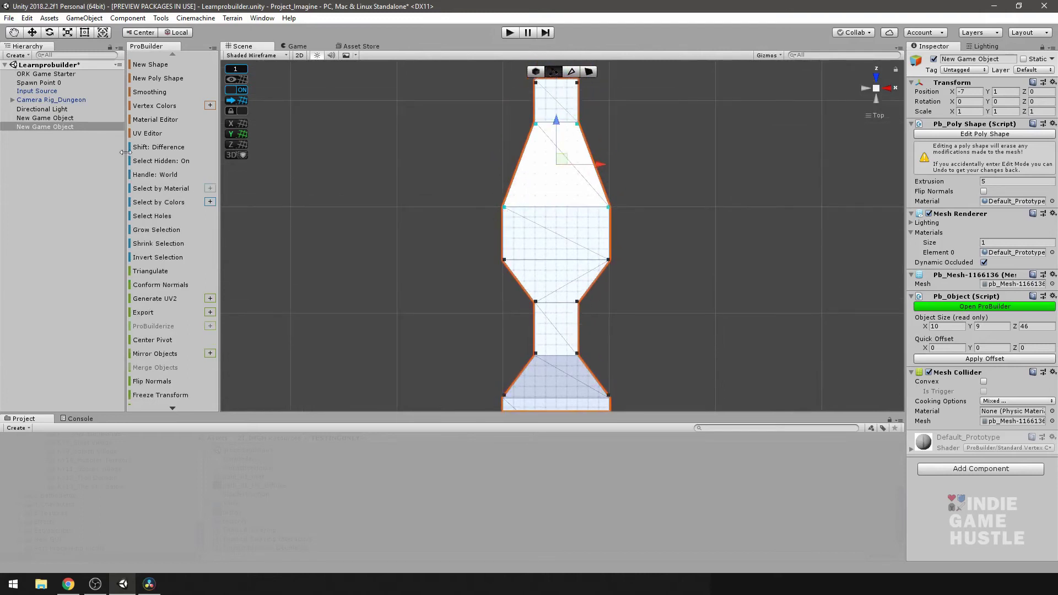
click(174, 163)
click(504, 207)
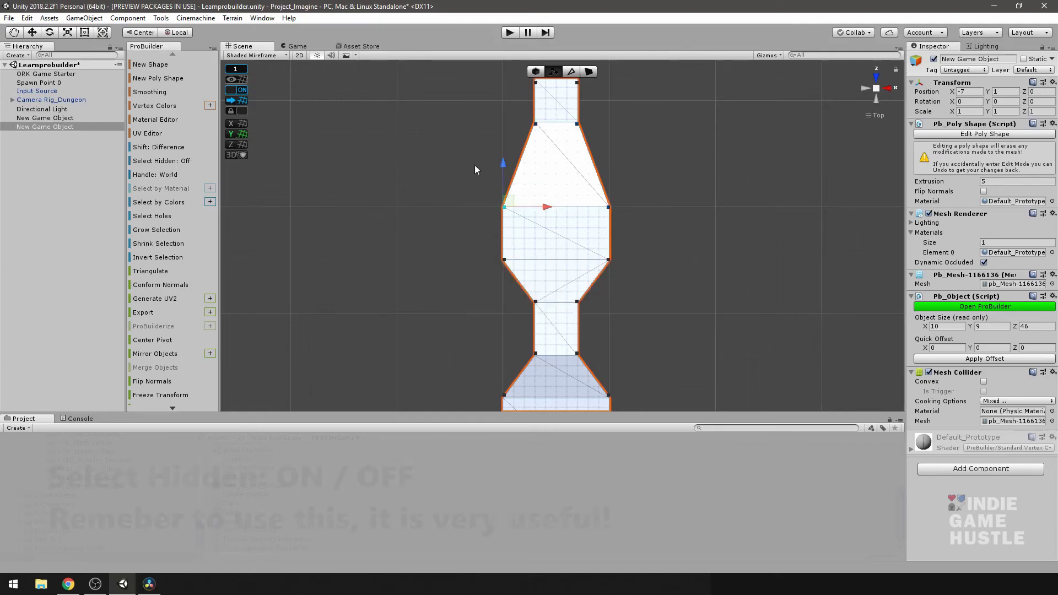
drag(470, 163, 546, 227)
click(174, 161)
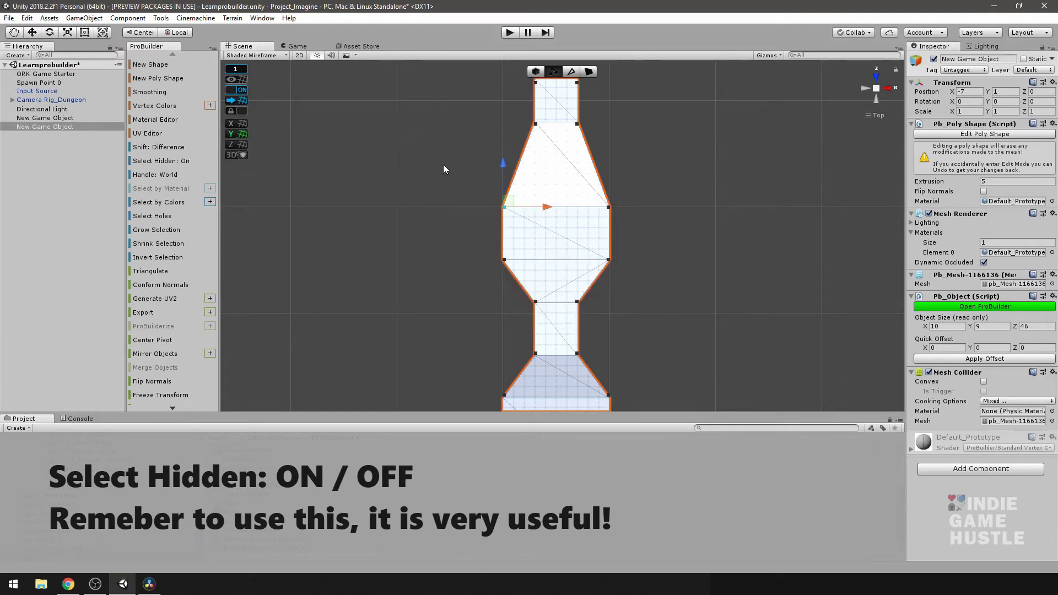
drag(444, 168, 540, 208)
Box-select the vertices where the second chamber meets the end passage and move them along Z toward the chamber, lengthening the passage
middle_drag(628, 202, 648, 299)
drag(531, 206, 631, 226)
drag(575, 178, 580, 220)
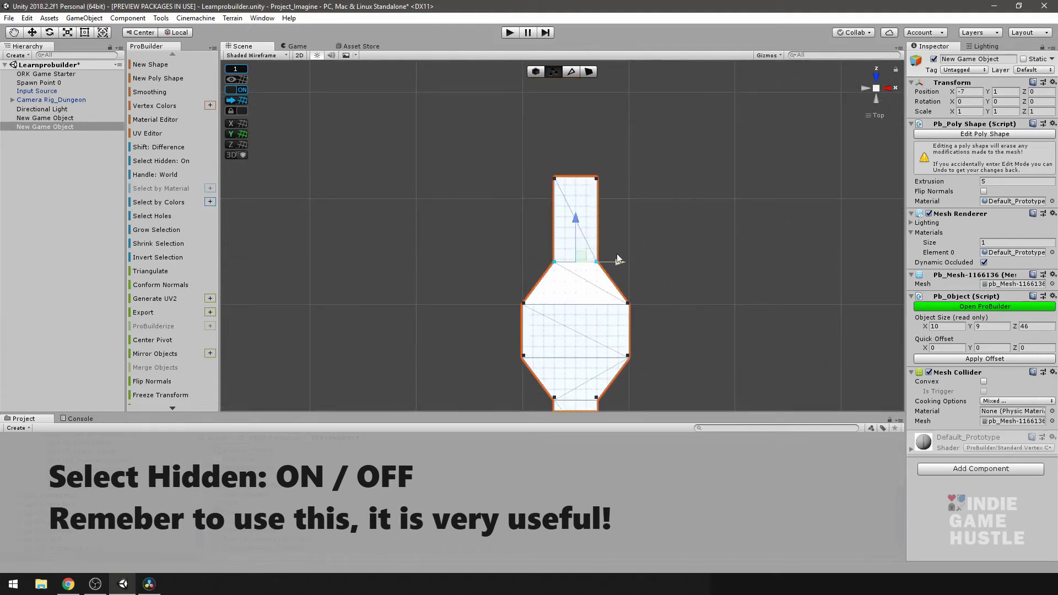
Box-select the near chamber's wide corner vertices facing the middle passage and move them along Z toward the entrance, lengthening the taper
scroll(616, 259, down, 6)
middle_drag(609, 298, 610, 149)
middle_drag(630, 316, 625, 270)
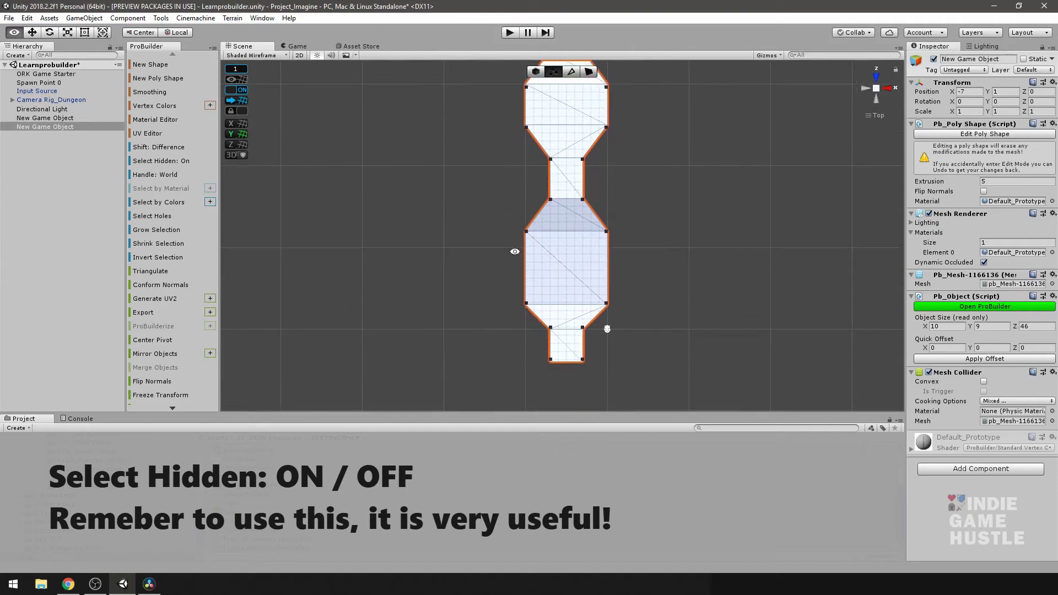
drag(612, 258, 611, 255)
drag(567, 192, 570, 213)
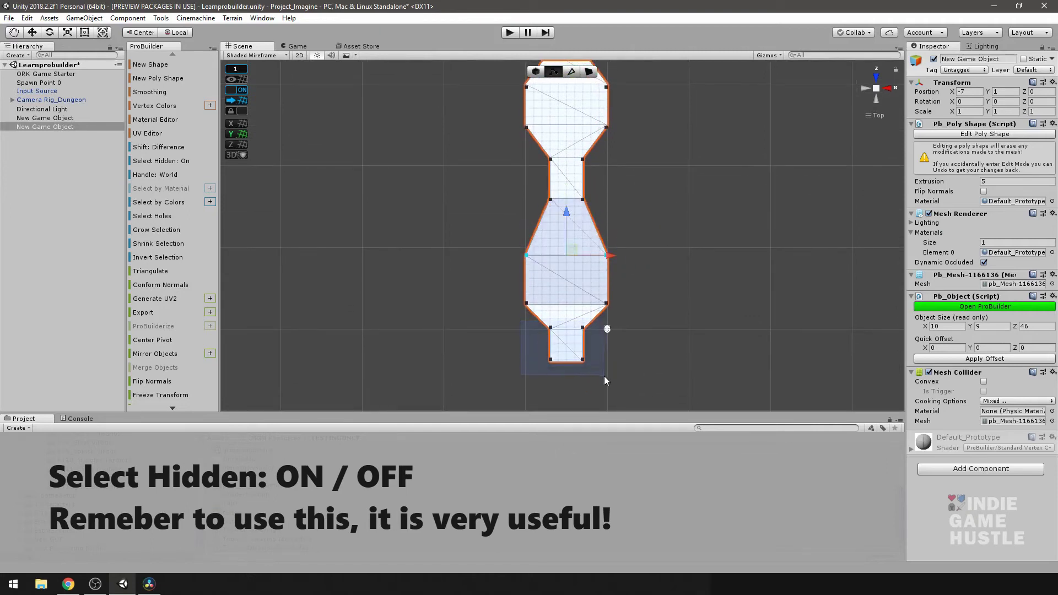
Box-select the entrance passage's vertices and move them along Z away from the near chamber, stretching the chamber's taper
drag(604, 378, 604, 378)
drag(568, 307, 570, 340)
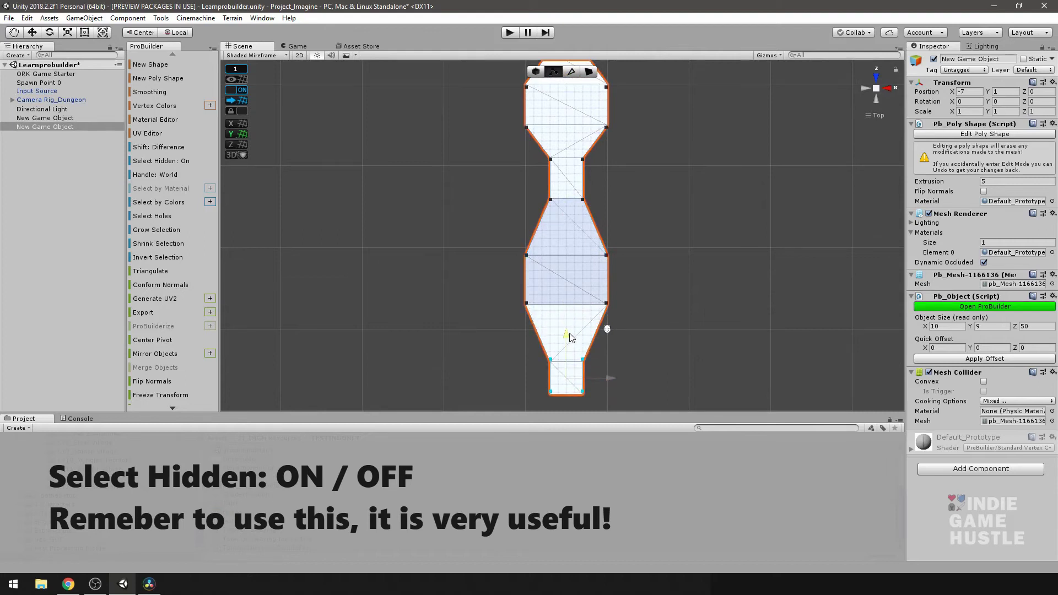
alt+middle_drag(573, 330, 571, 284)
alt+middle_drag(577, 217, 580, 278)
alt+middle_drag(584, 168, 584, 259)
scroll(587, 265, down, 3)
scroll(585, 261, up, 6)
alt+middle_drag(598, 301, 603, 208)
Switch to face editing, turn off hidden element selection, and select a side wall of the middle passage
alt+drag(650, 283, 598, 258)
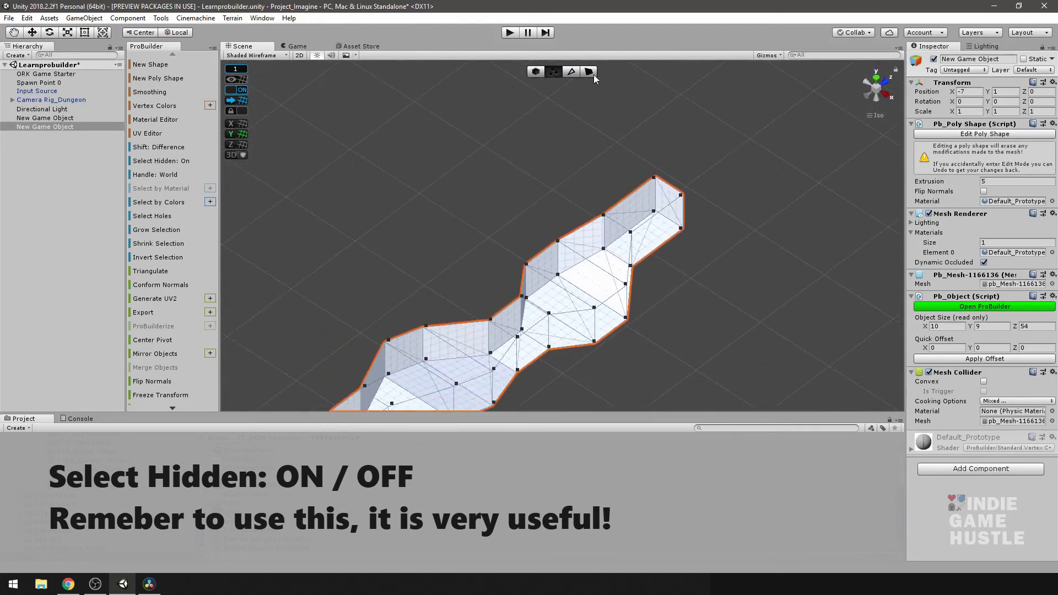
click(590, 72)
alt+drag(597, 92, 568, 336)
click(508, 272)
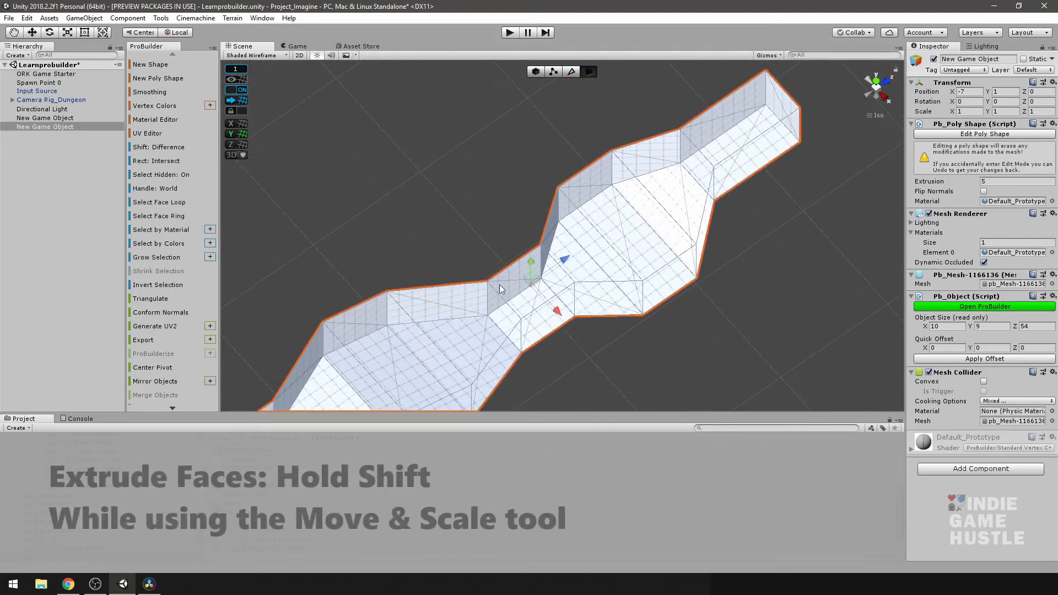
click(166, 175)
alt+drag(449, 218, 453, 140)
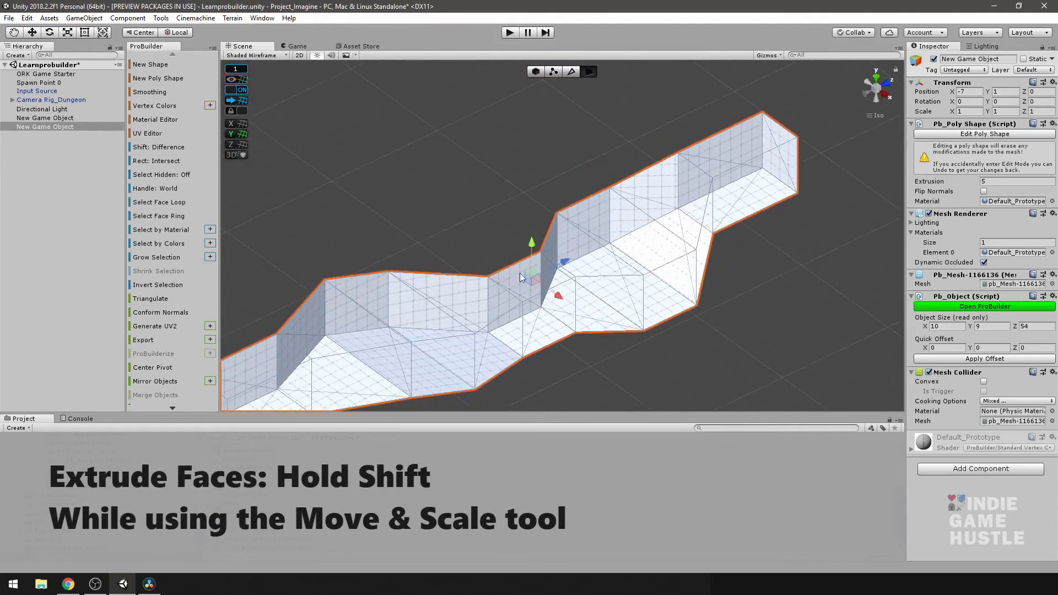
click(515, 285)
Extrude the middle passage's two opposite side walls outward along X to form a side corridor on each side
alt+drag(583, 326, 451, 271)
alt+middle_drag(405, 284, 425, 286)
alt+drag(425, 285, 618, 326)
alt+middle_drag(618, 326, 425, 250)
alt+drag(425, 250, 686, 242)
click(555, 287)
alt+drag(555, 287, 682, 231)
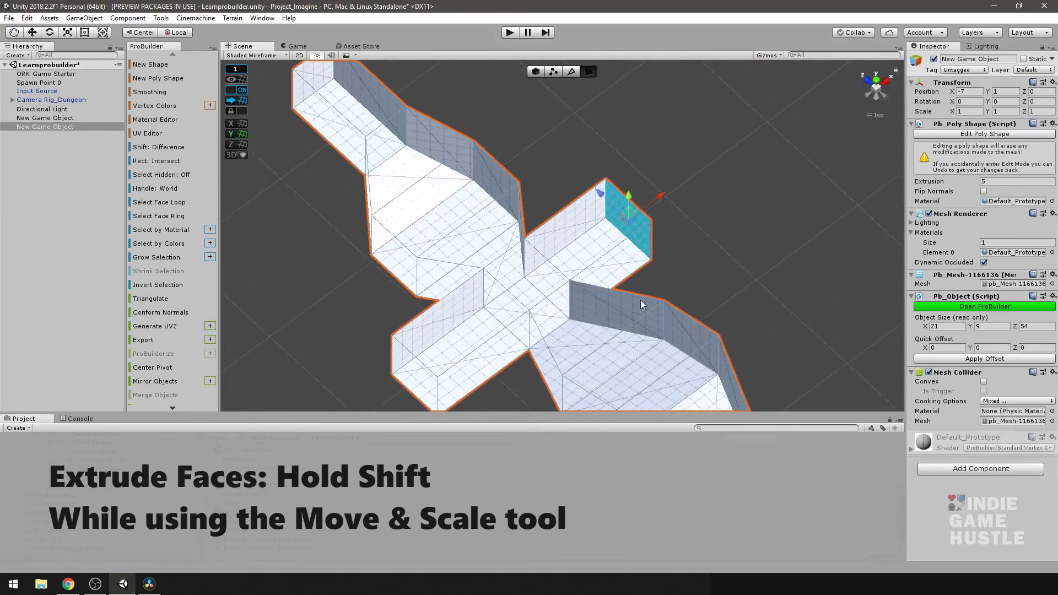
Extrude the end face of one side corridor farther along X to add a second section
alt+drag(634, 305, 470, 192)
alt+drag(664, 291, 702, 243)
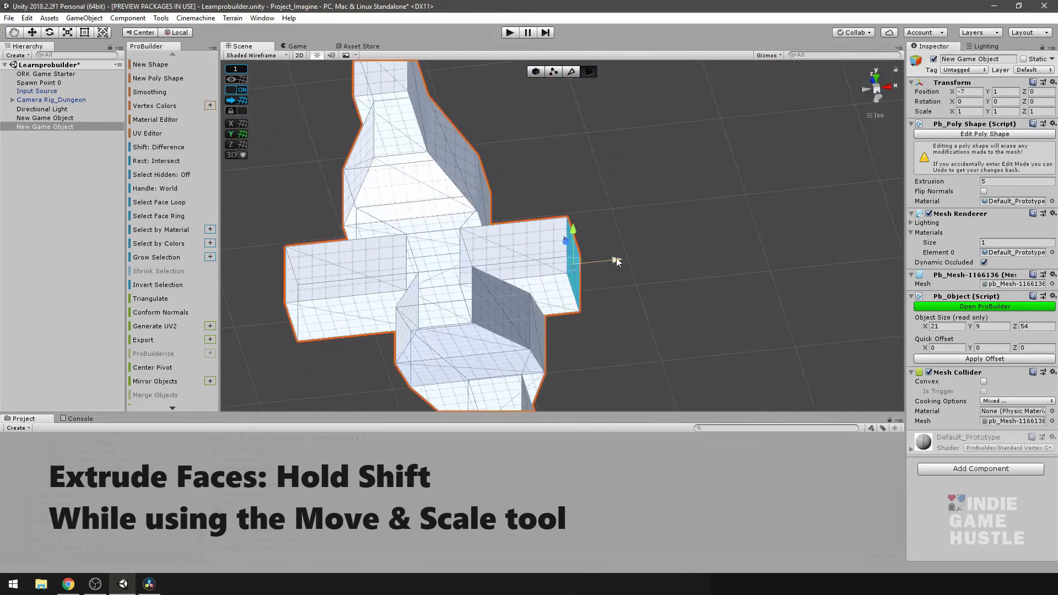
shift+drag(616, 257, 790, 258)
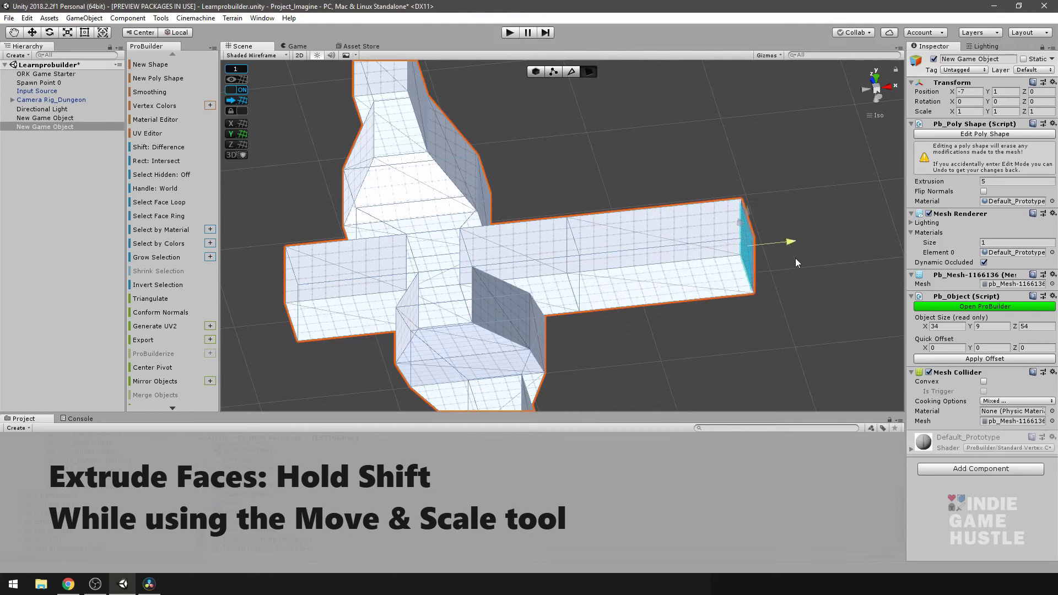
Extrude both side walls of the new corridor section outward along Z to form a wide side room
middle_drag(796, 258, 634, 297)
alt+drag(635, 297, 568, 259)
click(564, 244)
shift+drag(537, 222, 463, 181)
alt+drag(523, 248, 563, 257)
click(642, 171)
Push the middle face of the side room's end wall outward along X to give the room angled corners
click(559, 272)
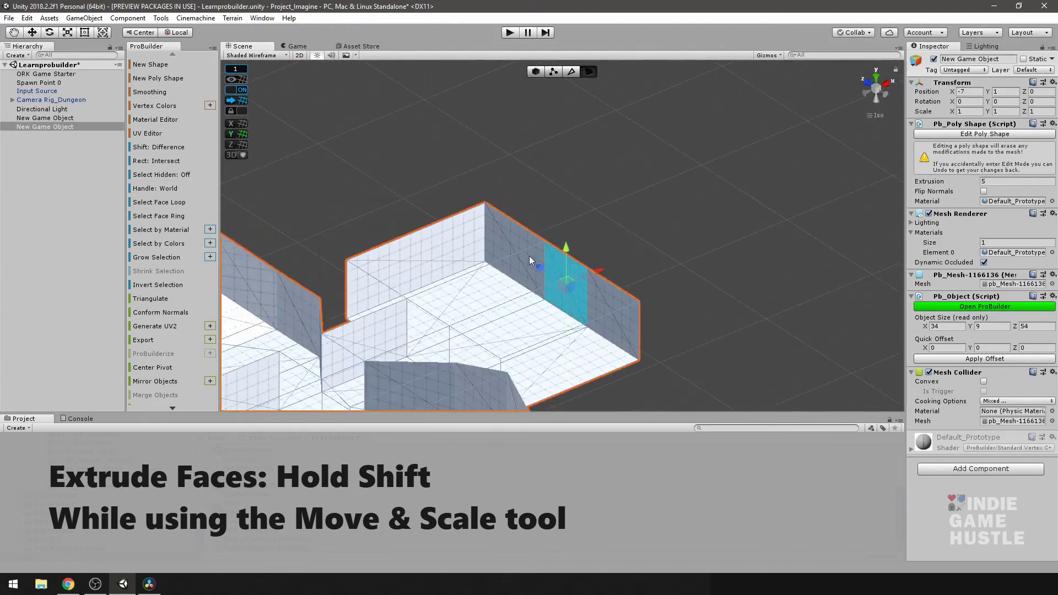
shift+drag(599, 270, 657, 250)
scroll(649, 263, down, 5)
middle_drag(585, 291, 711, 167)
alt+drag(711, 168, 540, 220)
alt+drag(374, 372, 559, 257)
Select the opposite side corridor's end face and extrude an inset face by scaling it along Z
click(484, 202)
middle_drag(486, 221, 630, 249)
alt+drag(631, 249, 728, 299)
middle_drag(728, 300, 734, 301)
scroll(738, 305, up, 6)
alt+drag(746, 313, 626, 286)
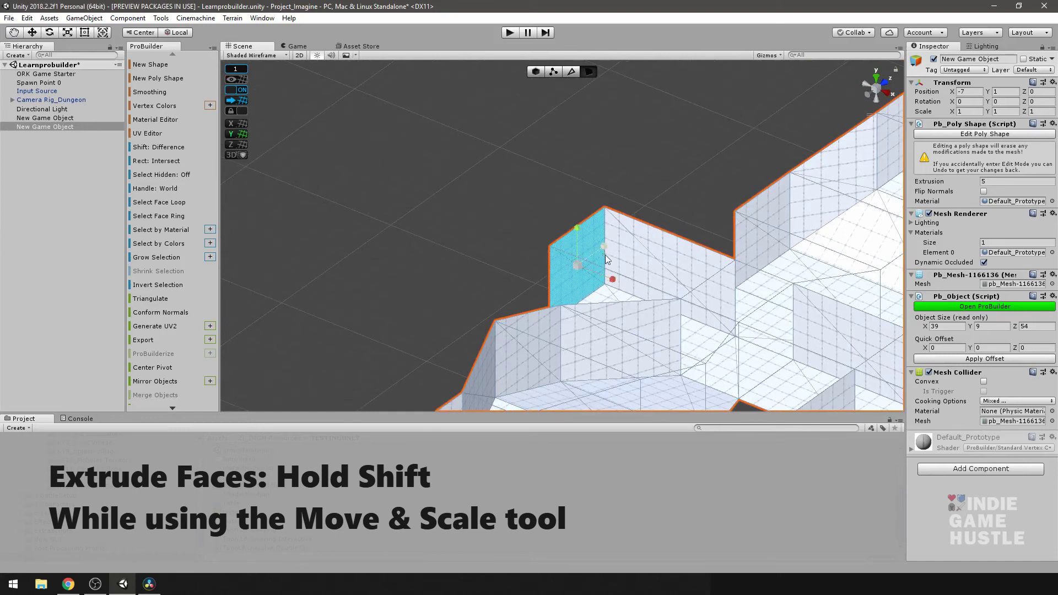
alt+drag(613, 261, 561, 237)
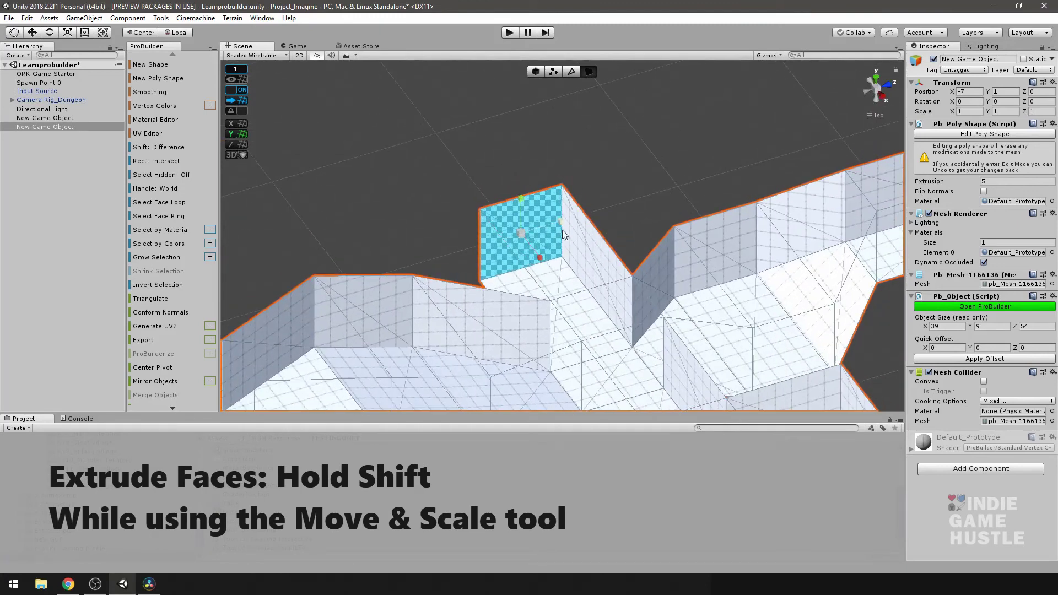
shift+drag(565, 222, 548, 226)
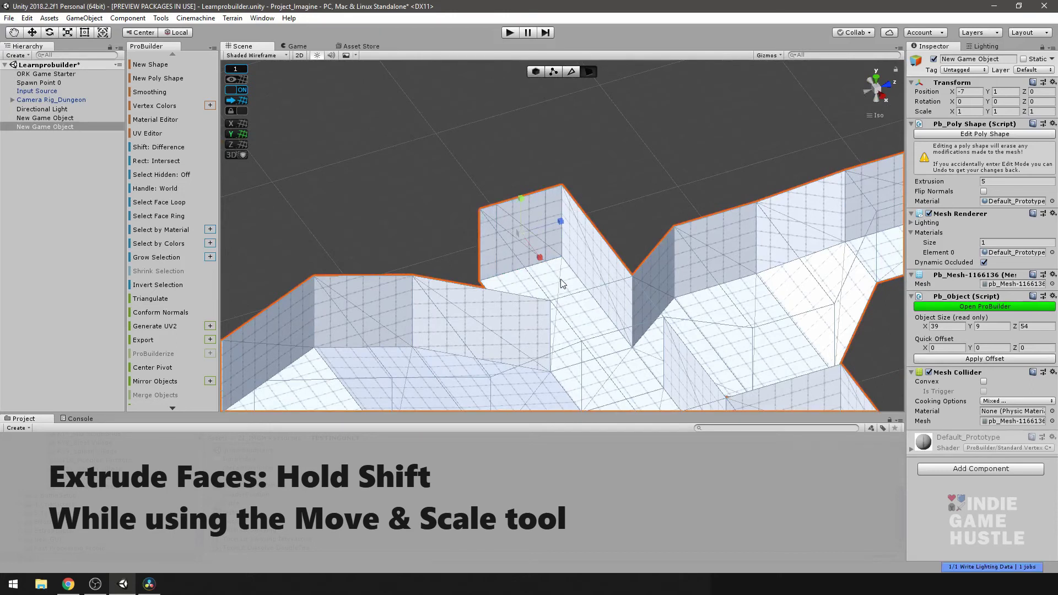
Undo the trial scale extrusion and extrude the corridor's end face outward along X to form a narrower passage
shift+drag(540, 255, 514, 223)
key(ctrl+z)
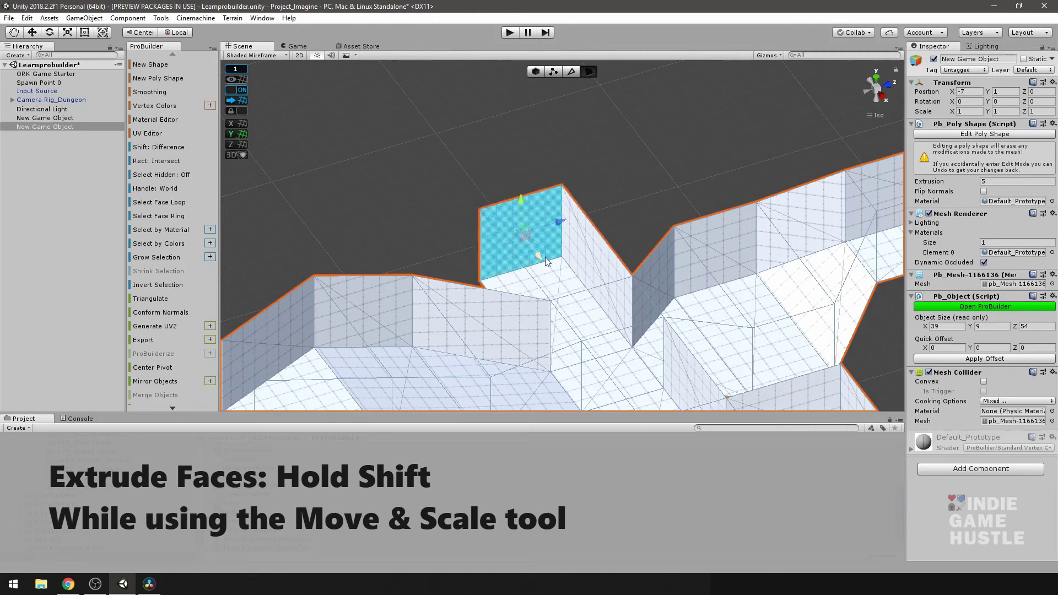
shift+drag(563, 227, 499, 207)
scroll(523, 217, down, 7)
Extrude the far passage's end face along Z and offset it along X to bend the passage
right_drag(521, 228, 955, 211)
alt+drag(955, 211, 650, 226)
alt+middle_drag(726, 201, 673, 296)
alt+drag(672, 296, 695, 258)
alt+middle_drag(696, 257, 551, 296)
mouse_move(551, 295)
alt+mouse_down()
mouse_move(405, 319)
mouse_move(554, 284)
mouse_move(552, 313)
alt+mouse_up()
alt+drag(602, 273, 601, 277)
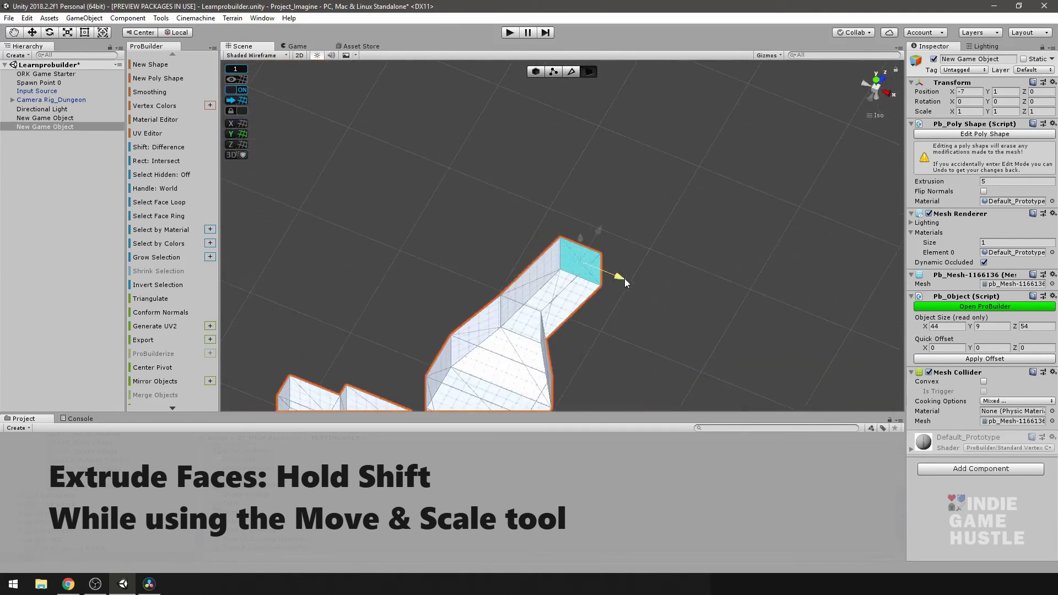
drag(626, 279, 631, 282)
right_drag(663, 244, 633, 246)
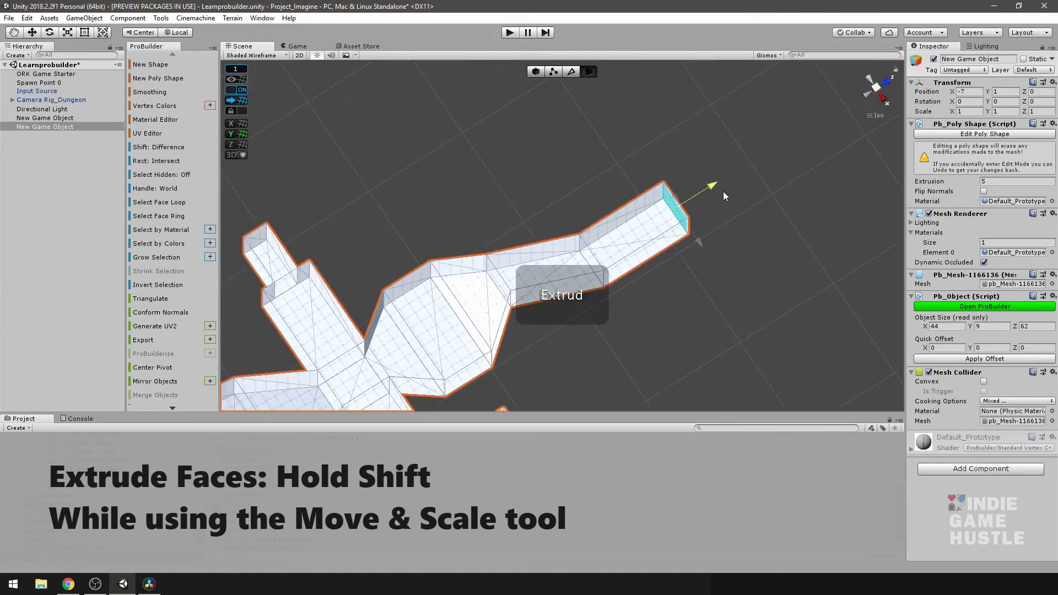
drag(697, 241, 686, 227)
Start play mode and walk the character through the near chamber and middle crossing into the wide side room
alt+drag(582, 327, 512, 276)
alt+middle_drag(512, 276, 742, 117)
alt+drag(742, 117, 573, 281)
scroll(588, 262, up, 6)
scroll(573, 285, down, 5)
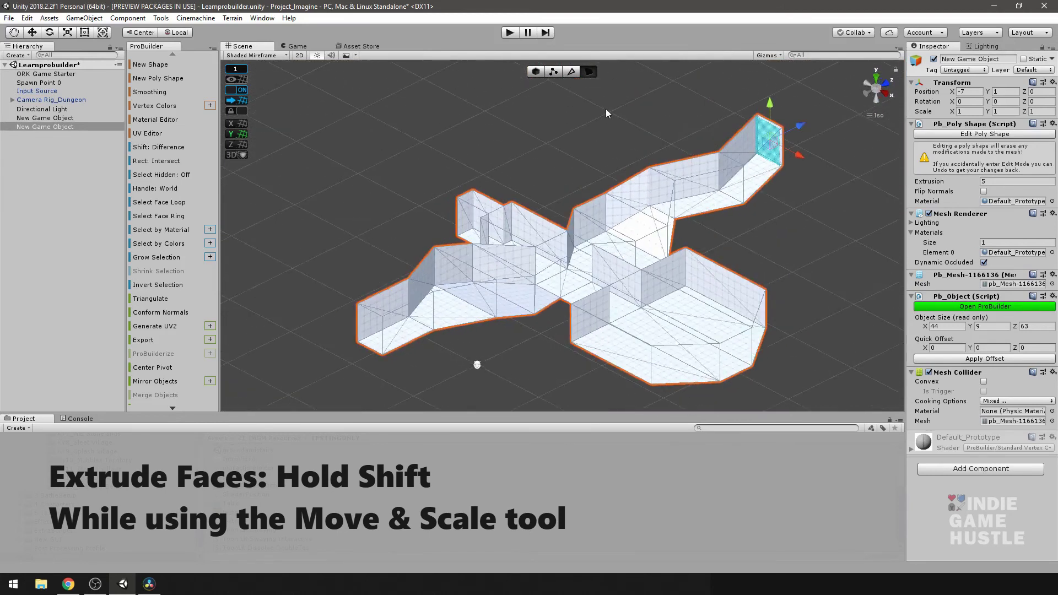
click(512, 34)
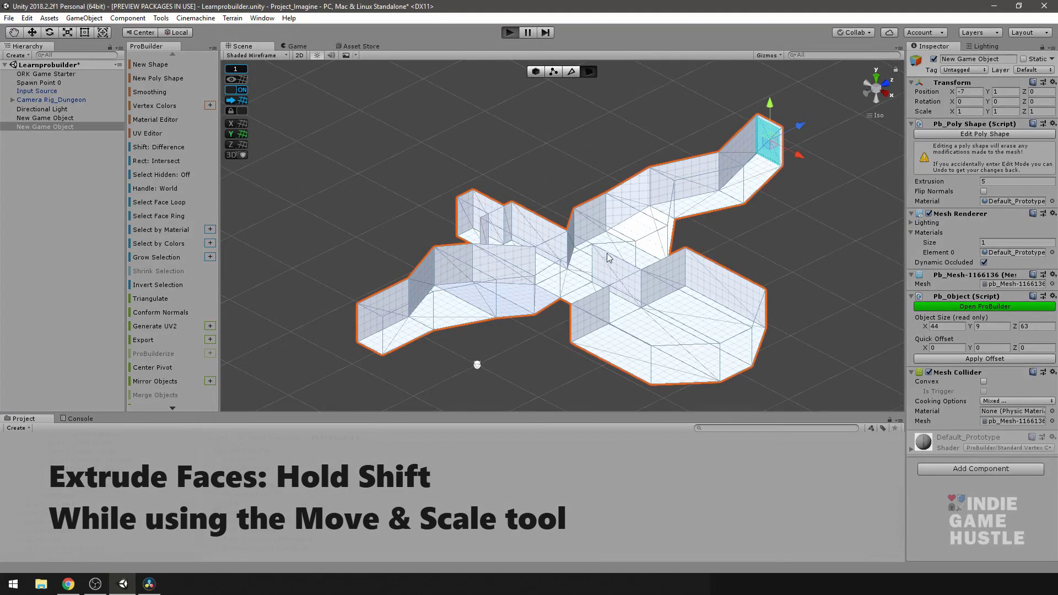
key(w)
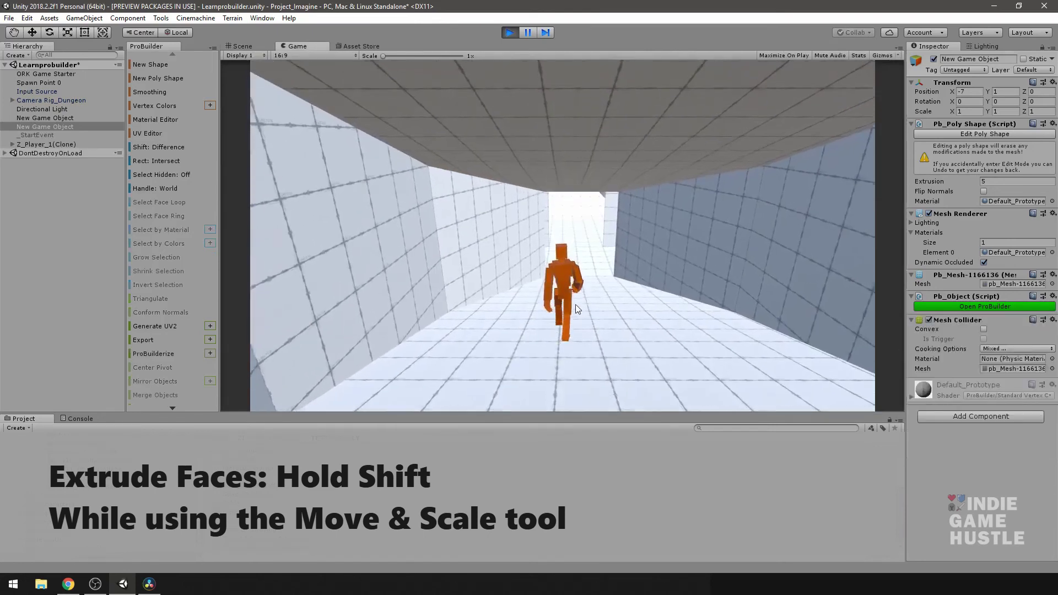
key(w)
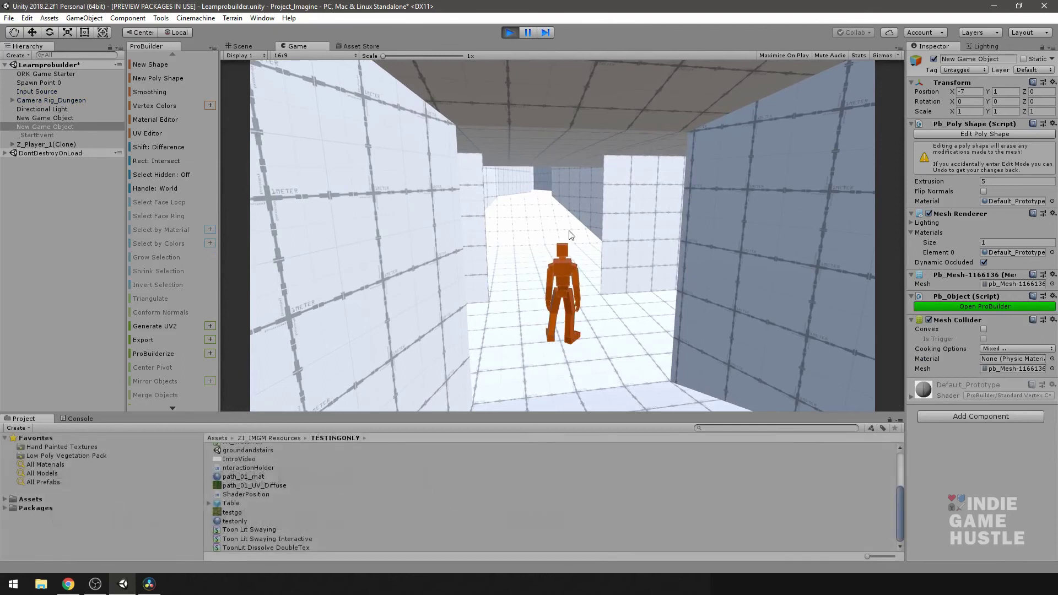
key(w)
right_drag(591, 275, 359, 262)
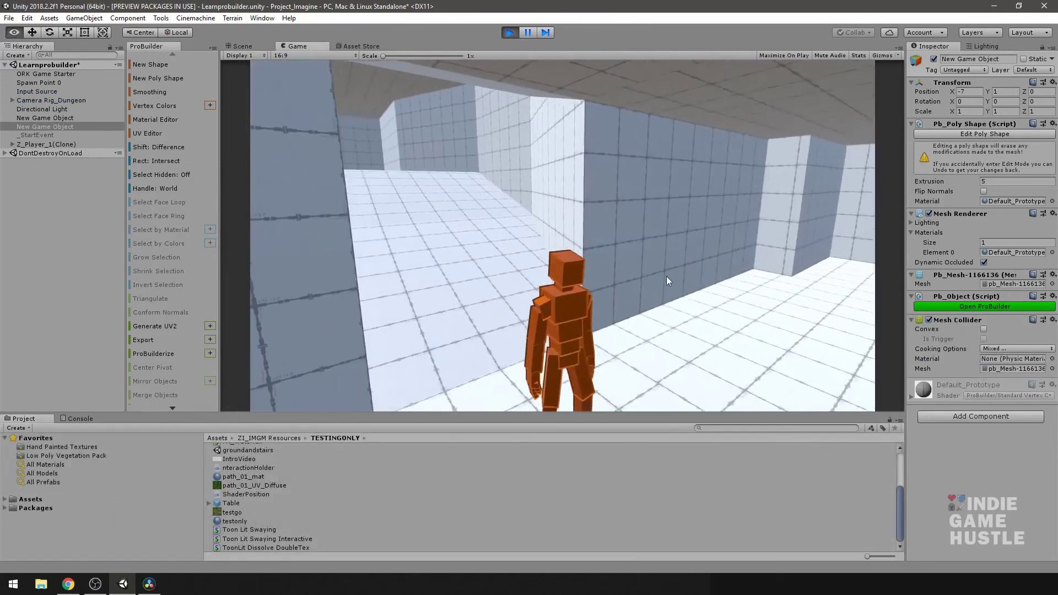
right_drag(637, 270, 460, 270)
key(w)
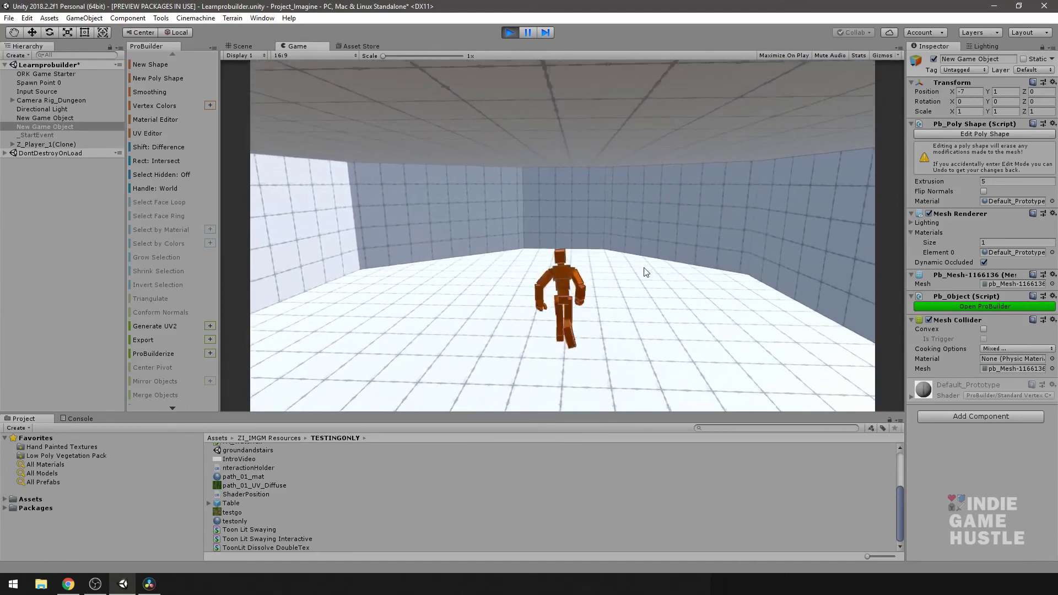
right_drag(647, 269, 474, 225)
key(w)
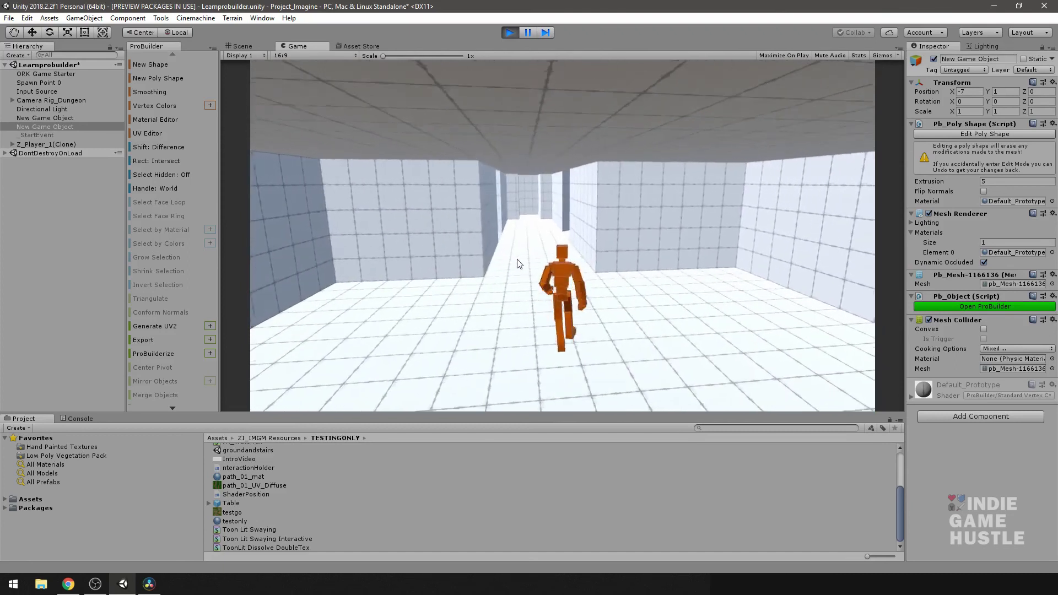
Walk the character out of the side room and through the far chamber into the bent end passage
key(w)
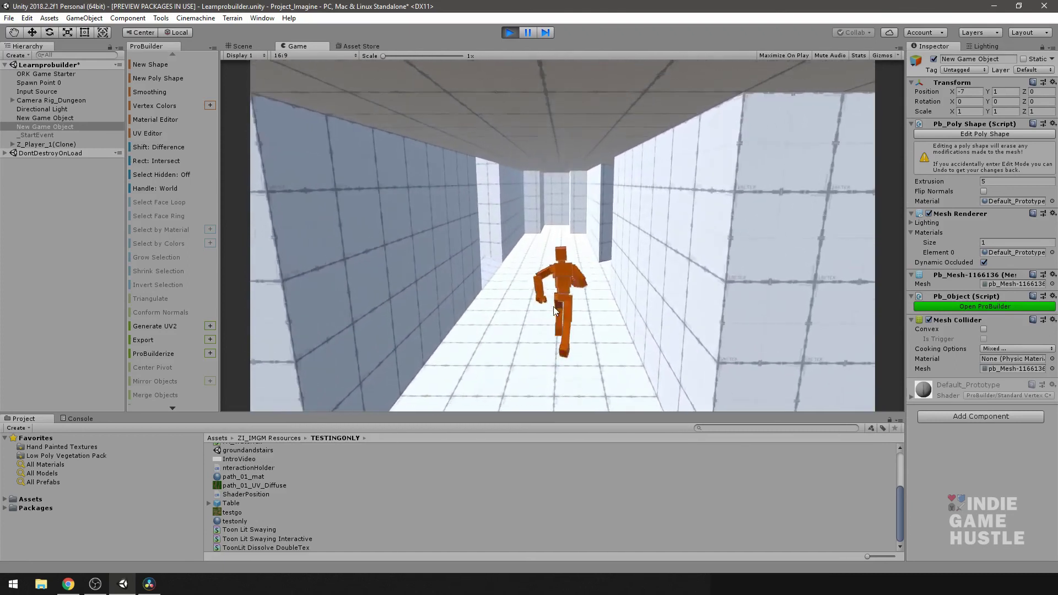
key(w)
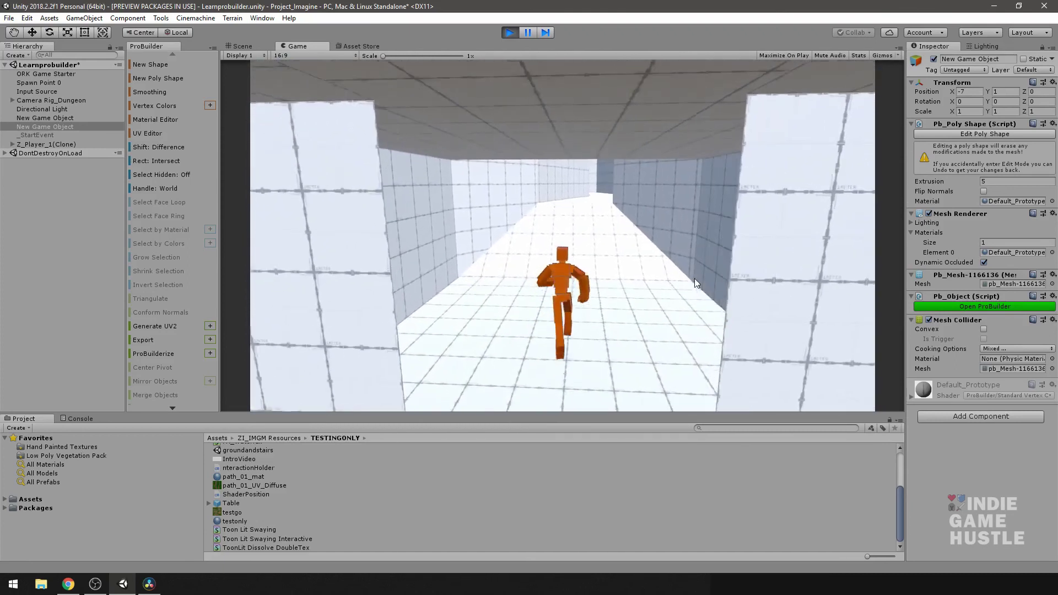
key(w)
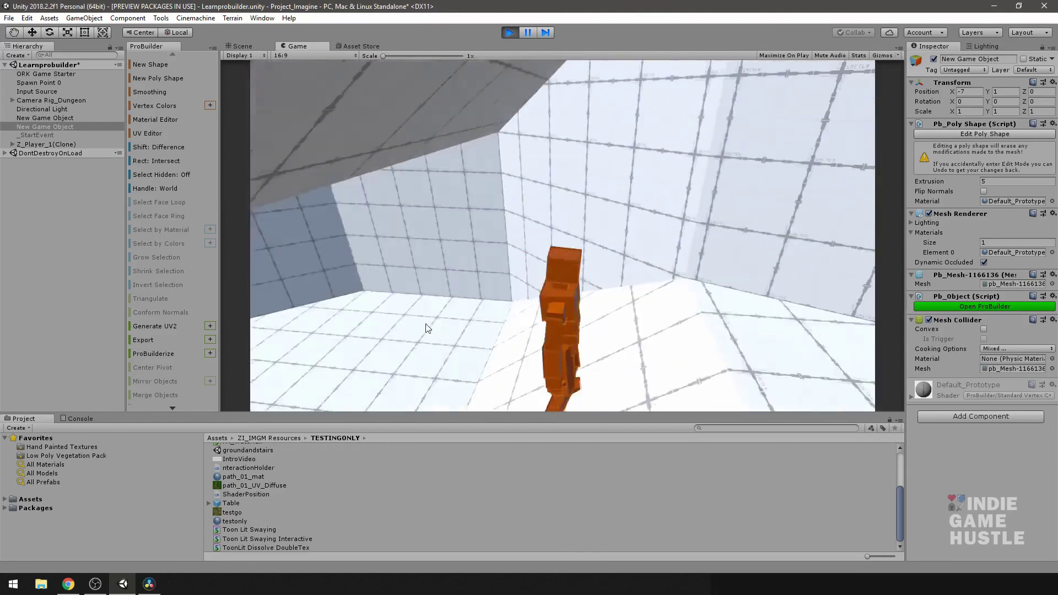
key(w)
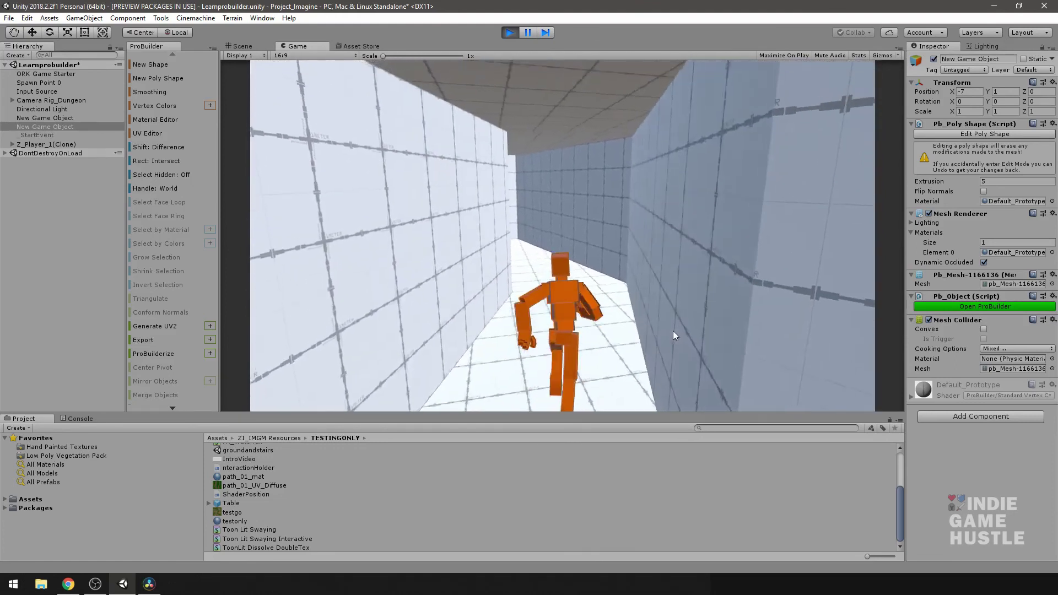
key(w)
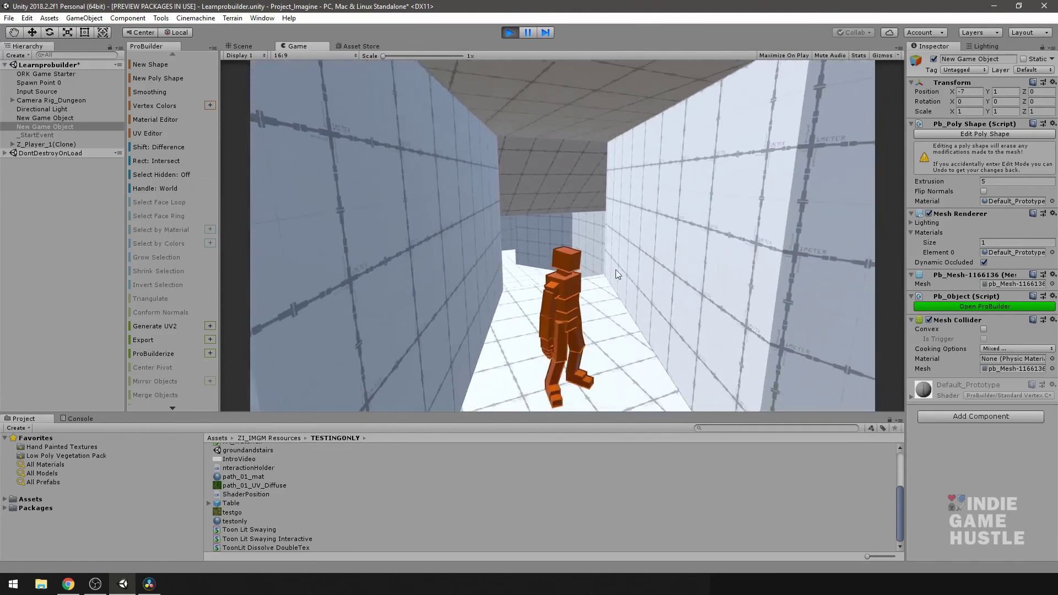
Walk the character back through the far chamber and into the side corridor with the narrow end passage
key(w)
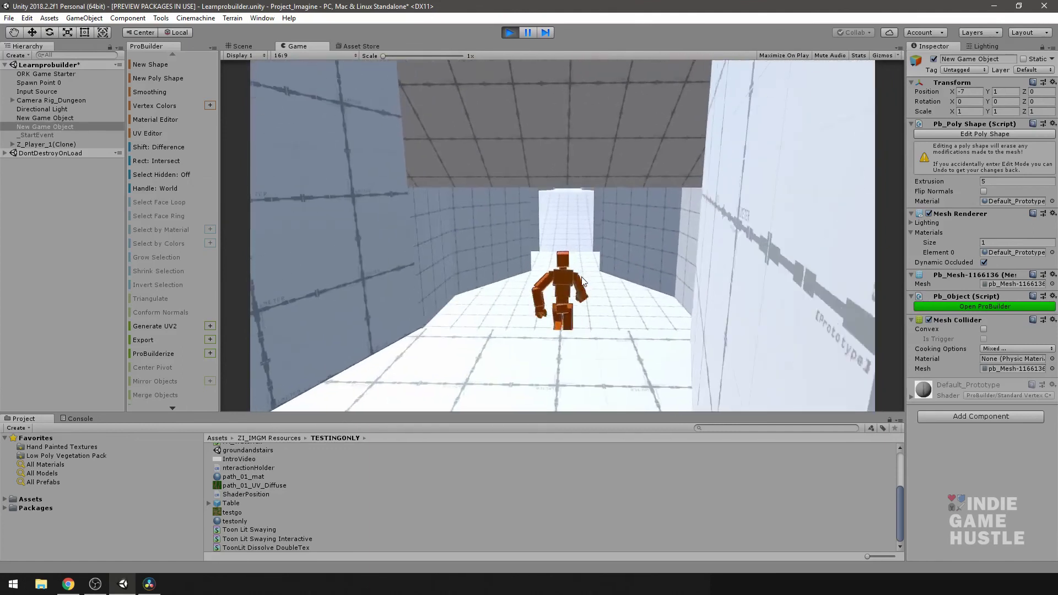
key(w)
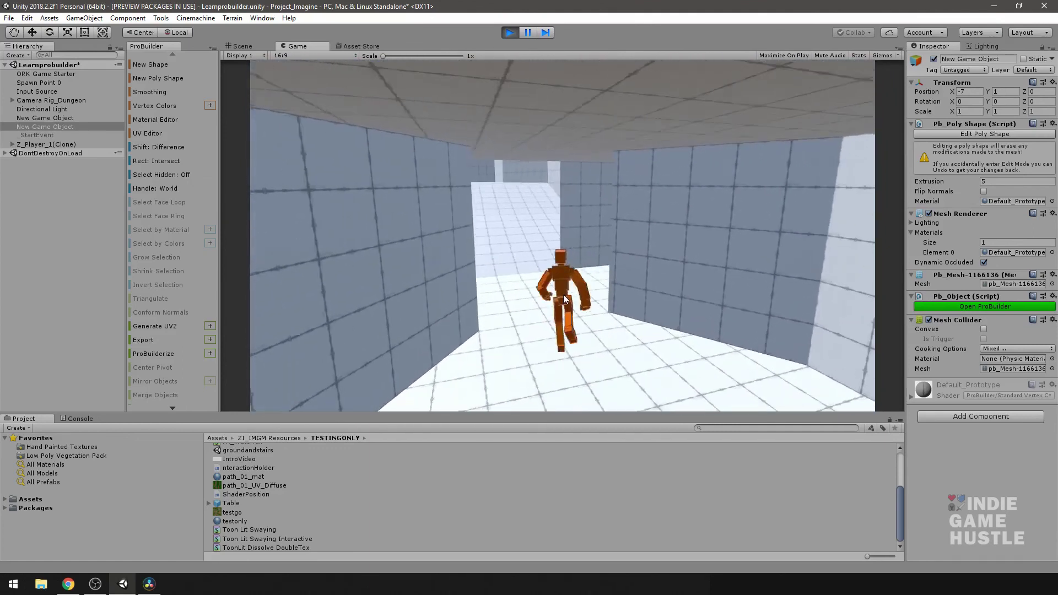
key(w)
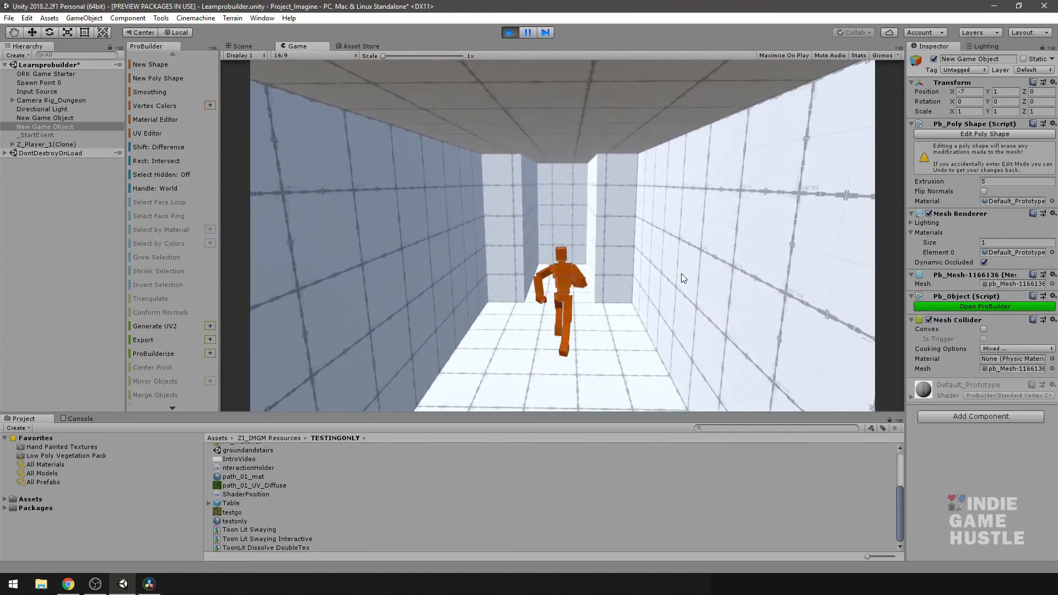
key(w)
right_drag(631, 291, 352, 285)
right_drag(559, 284, 453, 276)
Walk the character back down through the near chamber to the entrance and stop play mode
key(w)
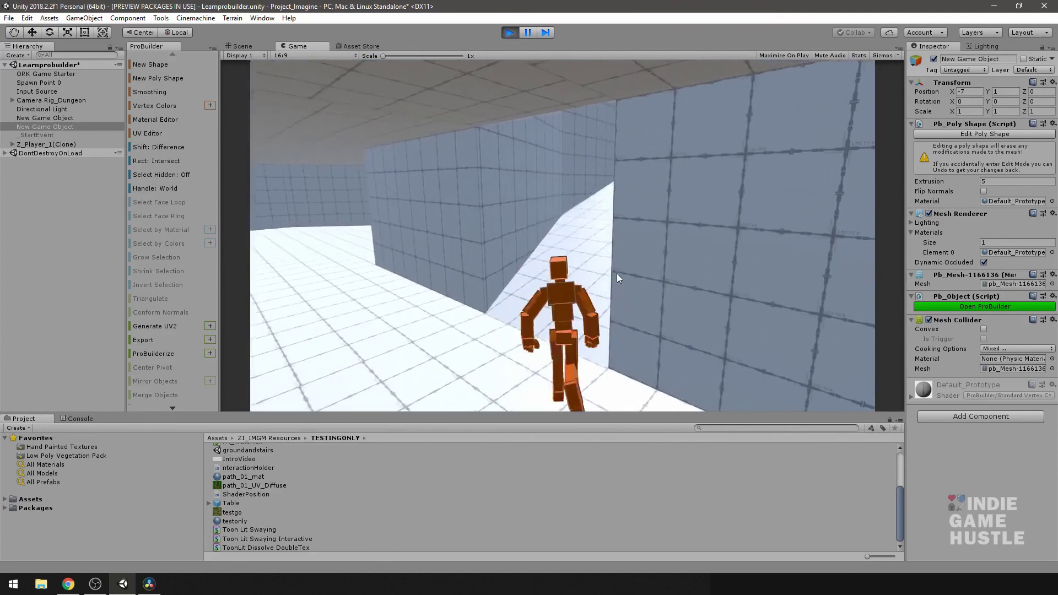
key(w)
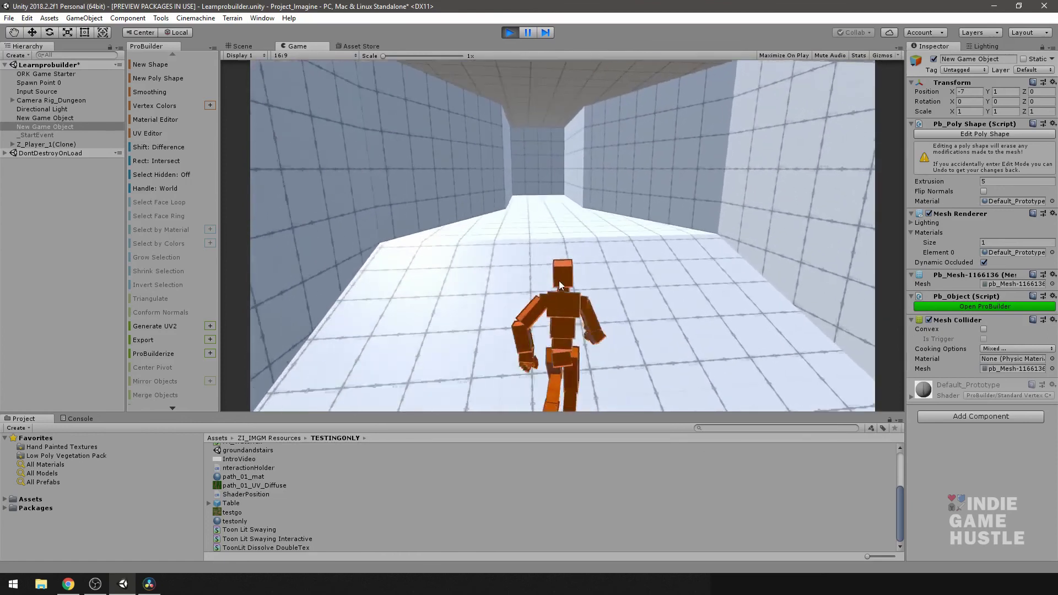
key(w)
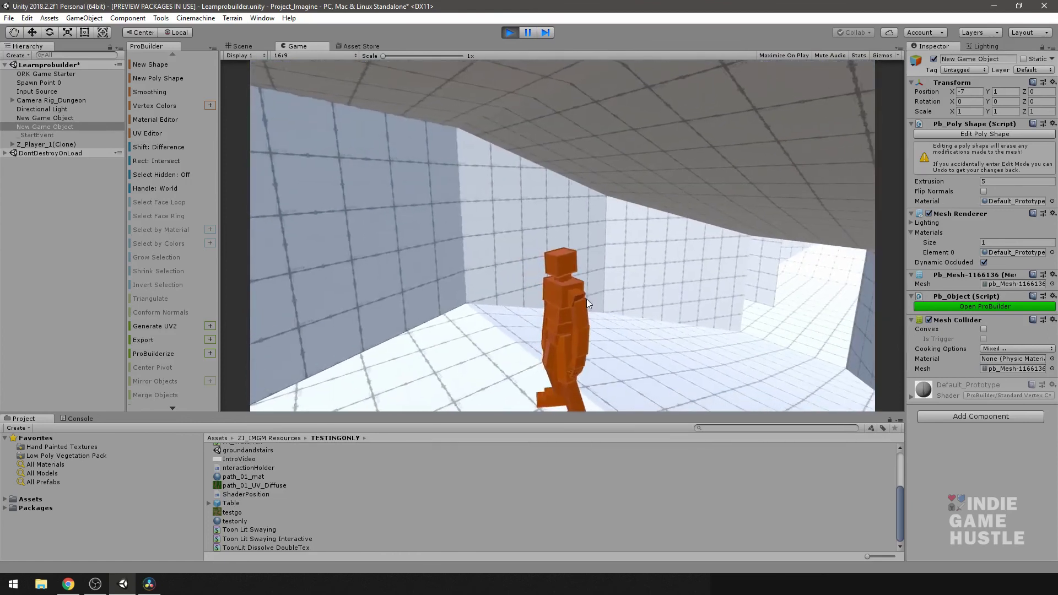
key(w)
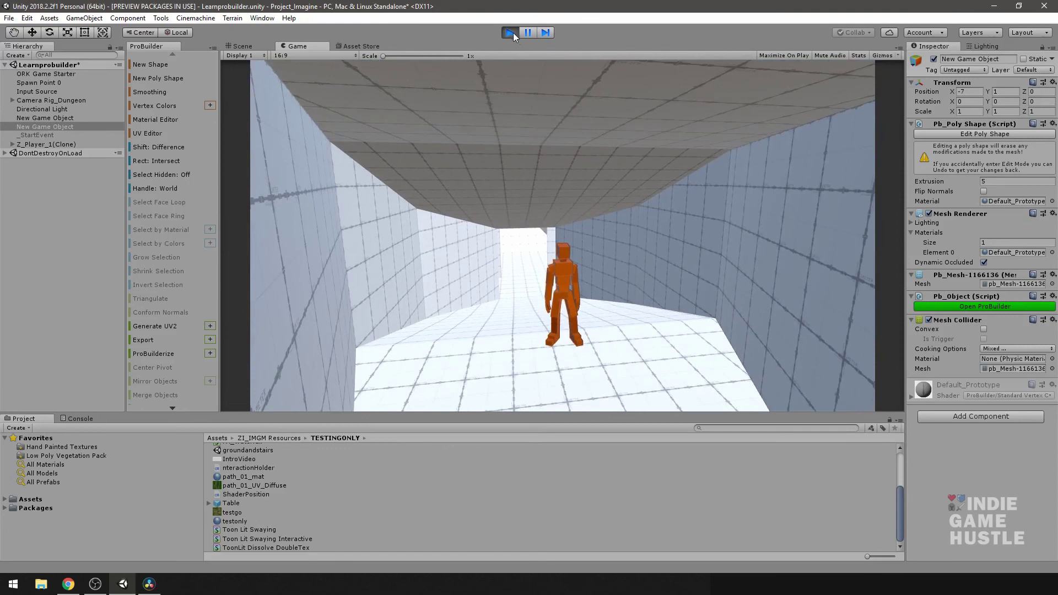
click(511, 32)
scroll(616, 269, up, 2)
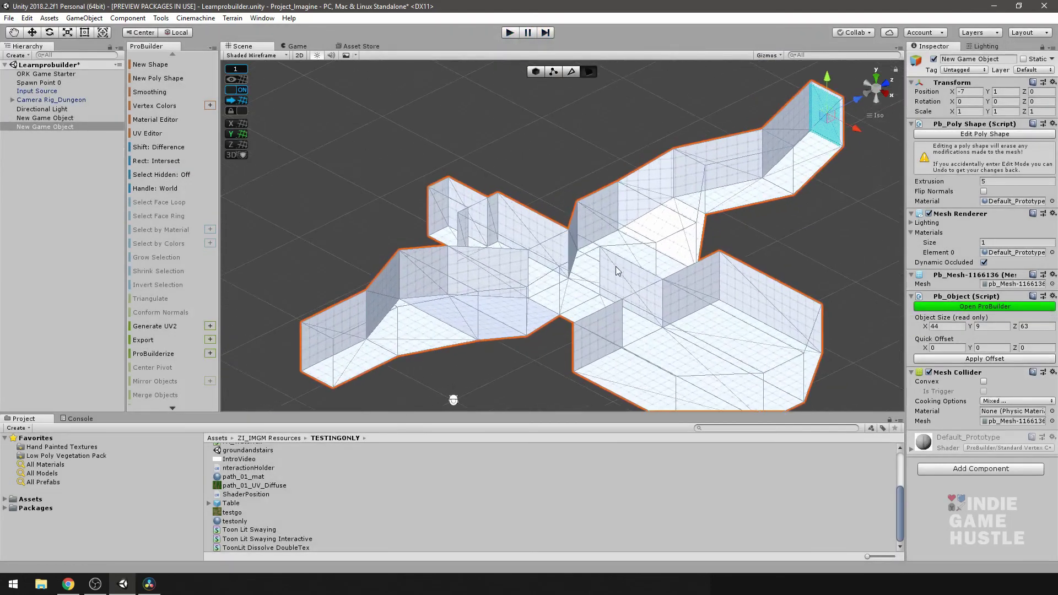
scroll(625, 274, up, 1)
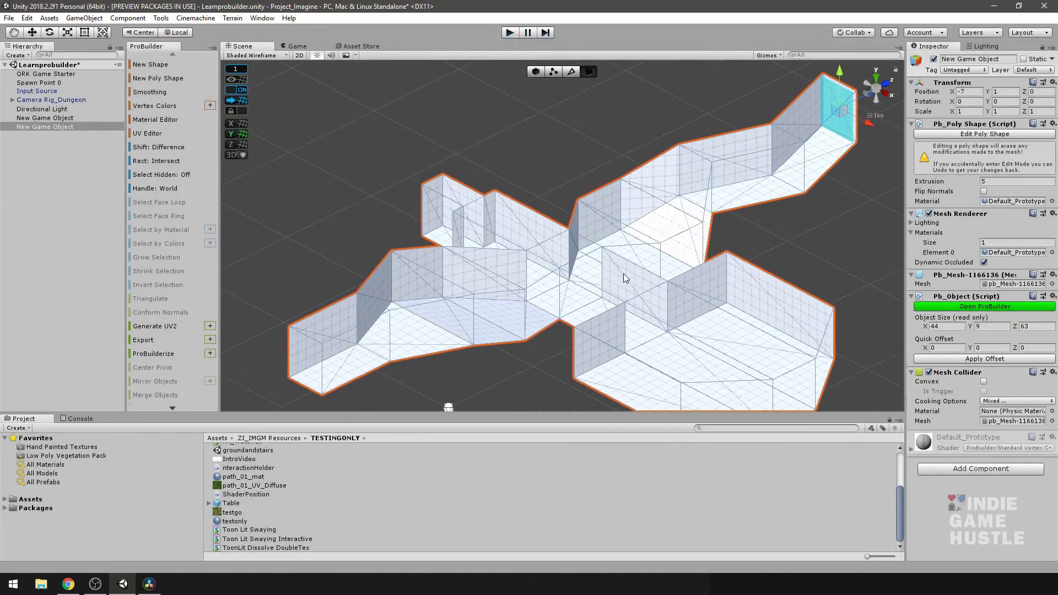
alt+drag(625, 261, 516, 256)
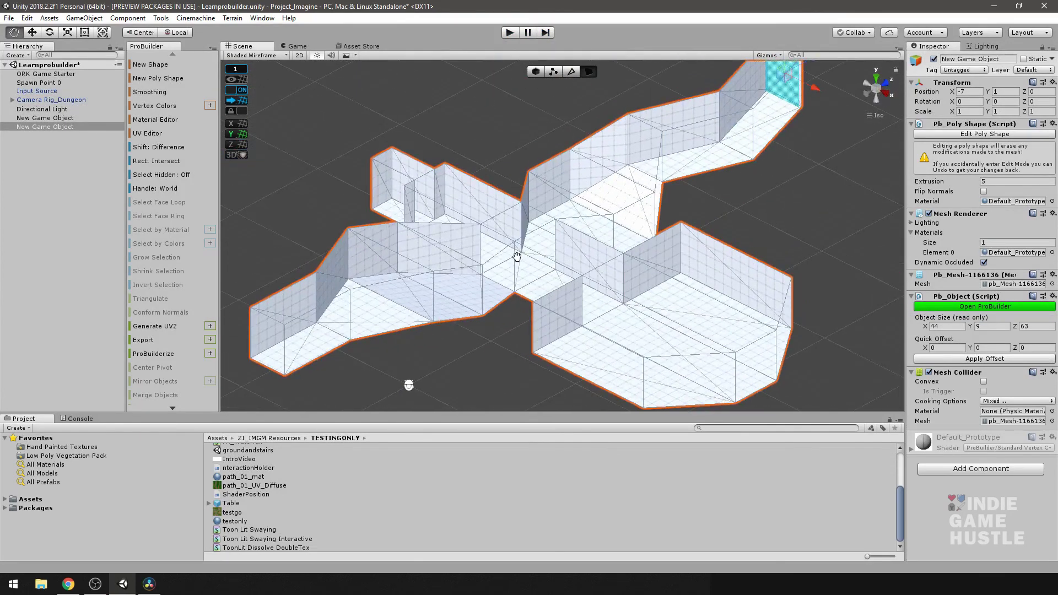
middle_drag(520, 260, 535, 272)
scroll(532, 277, up, 1)
scroll(531, 277, down, 8)
scroll(534, 279, up, 6)
scroll(539, 282, down, 6)
scroll(592, 255, up, 6)
scroll(540, 289, down, 4)
alt+drag(498, 281, 574, 272)
scroll(571, 280, down, 2)
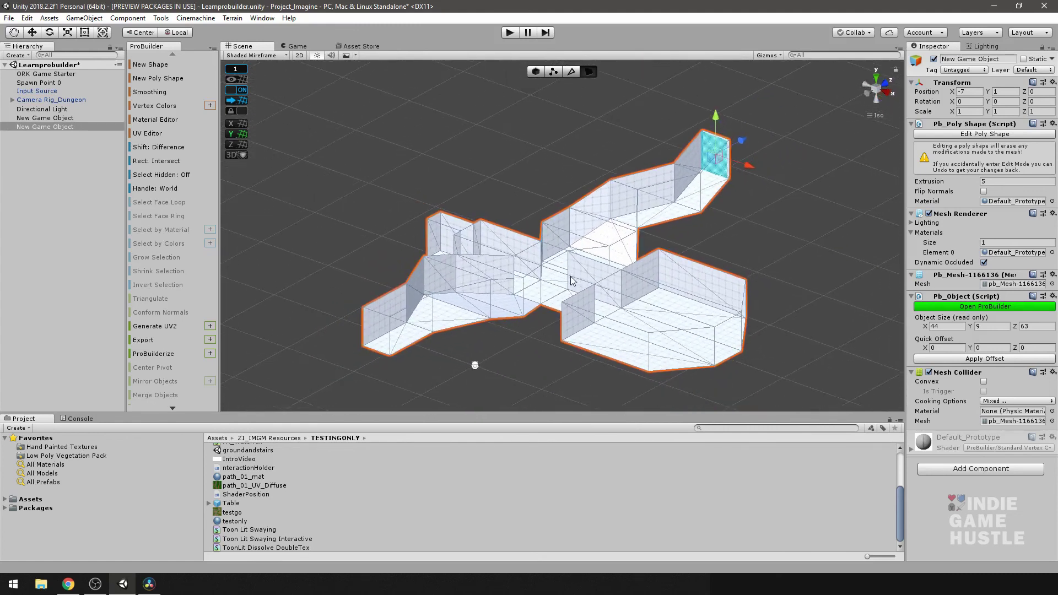